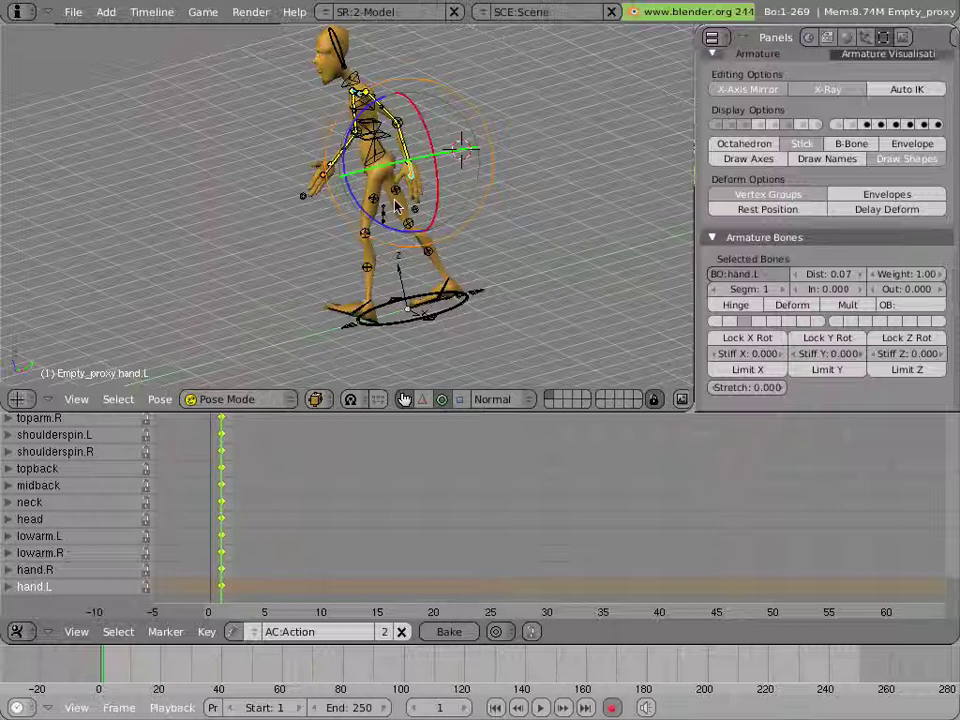
- Select all of the armature's bones in Pose Mode and advance the animation to frame 13
key(a)
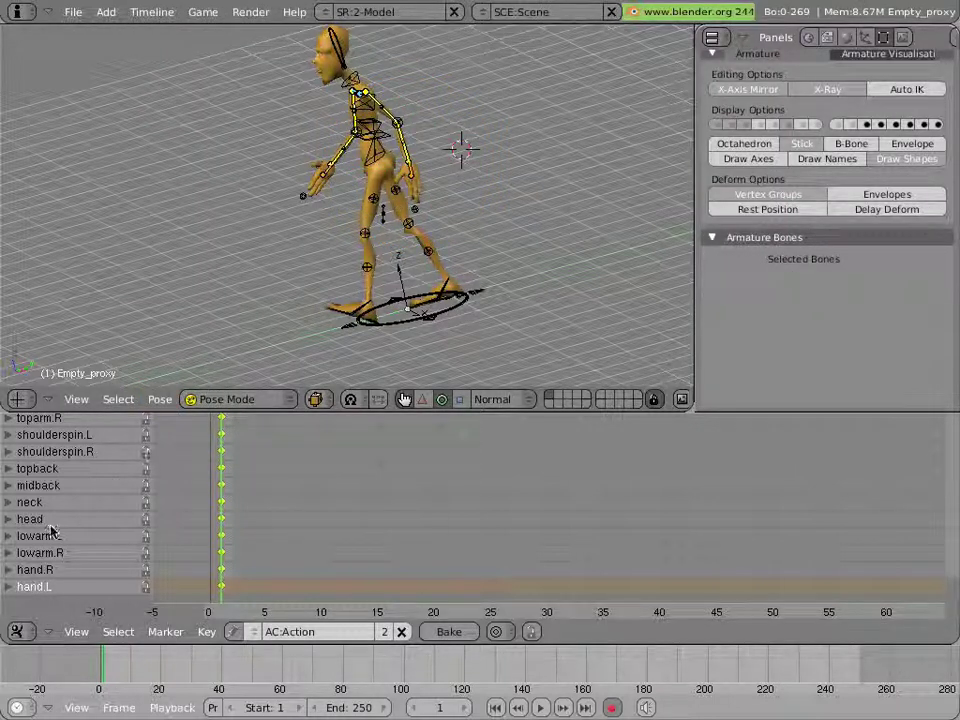
key(a)
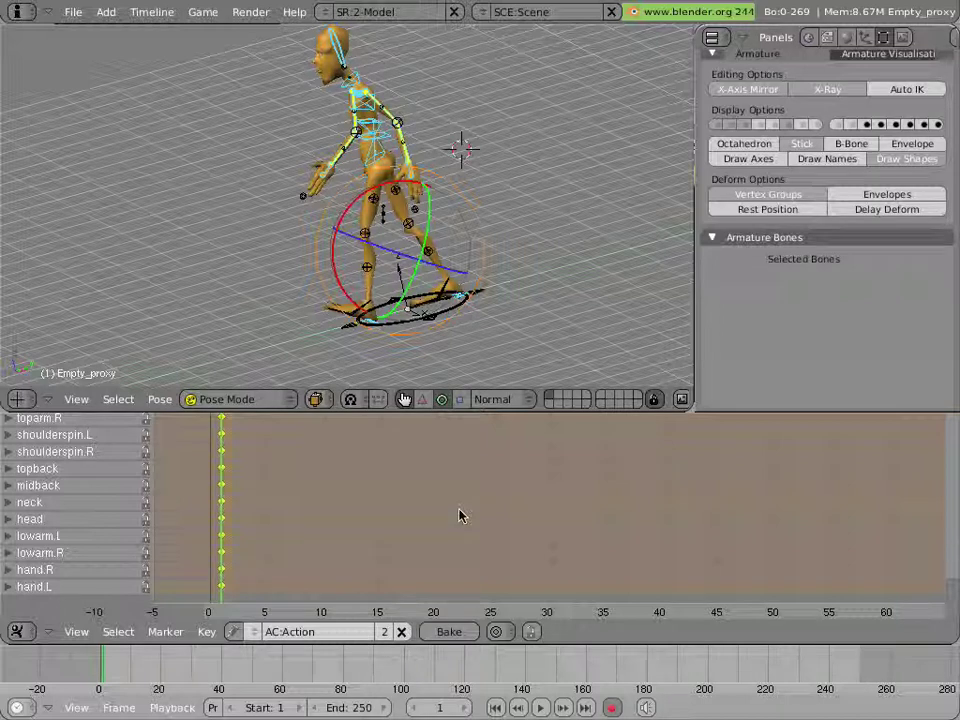
key(Up)
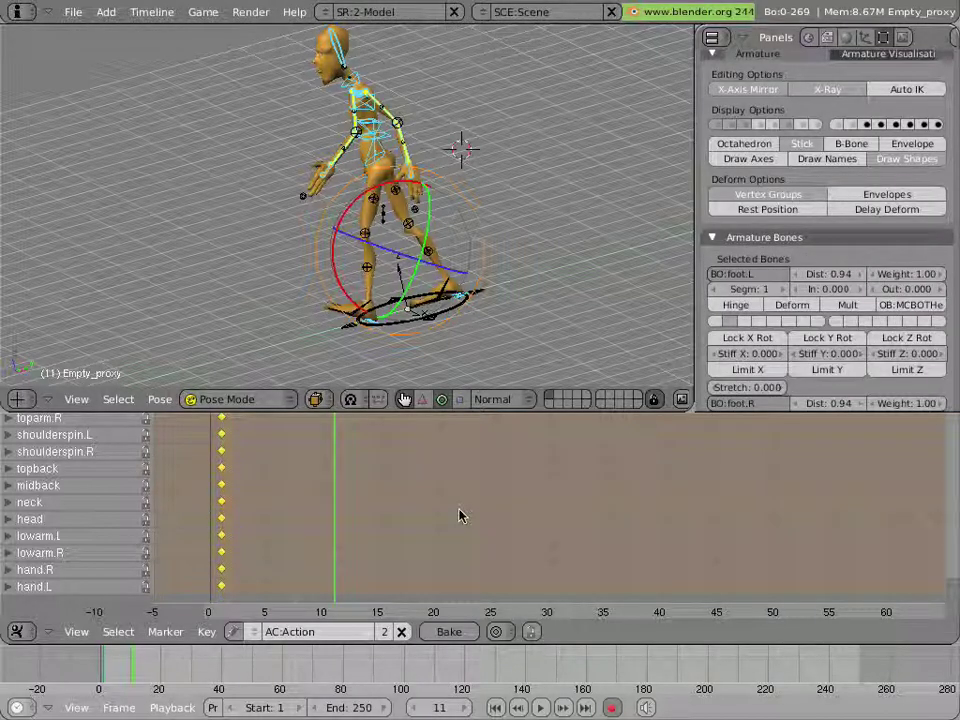
key(Down)
key(Up)
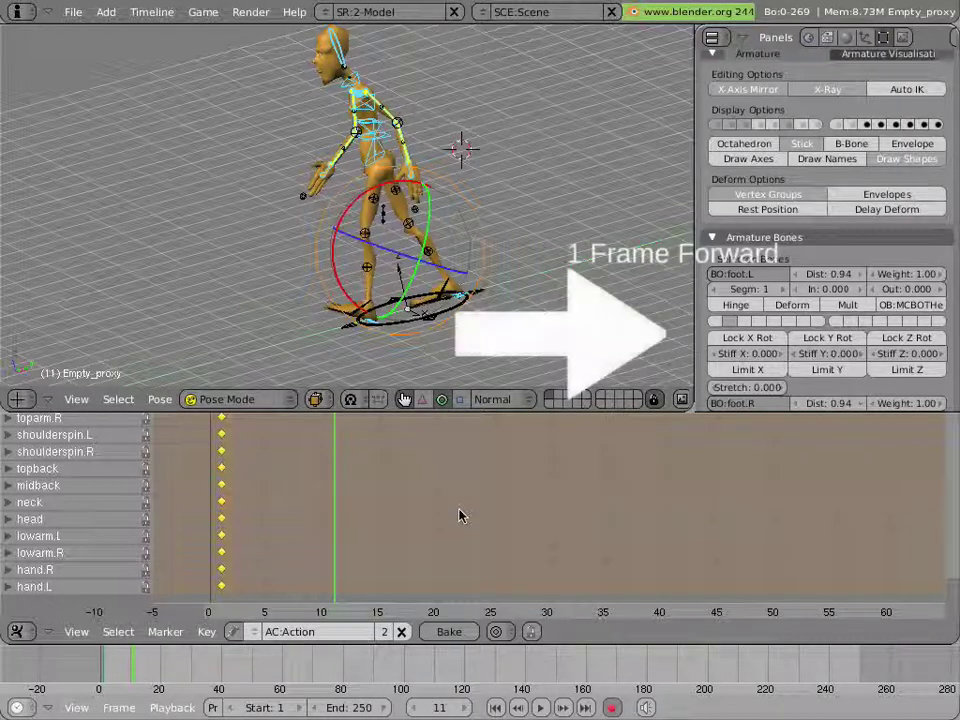
key(Right)
key(Right)
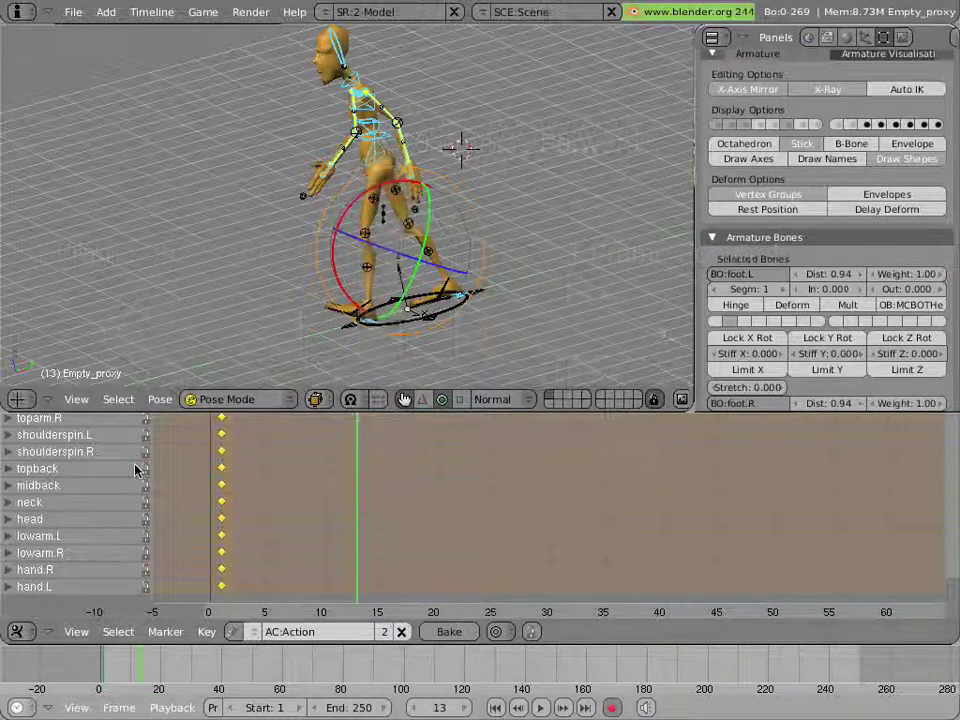
- Copy the current pose and paste it mirrored onto the armature at frame 13
click(62, 446)
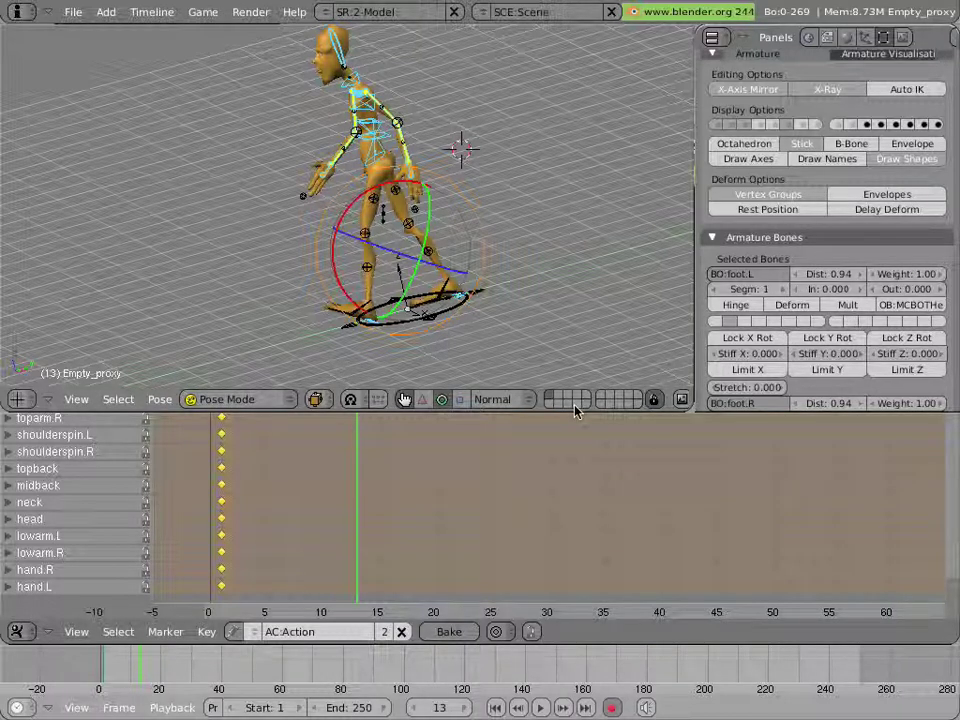
middle_drag(575, 410, 607, 403)
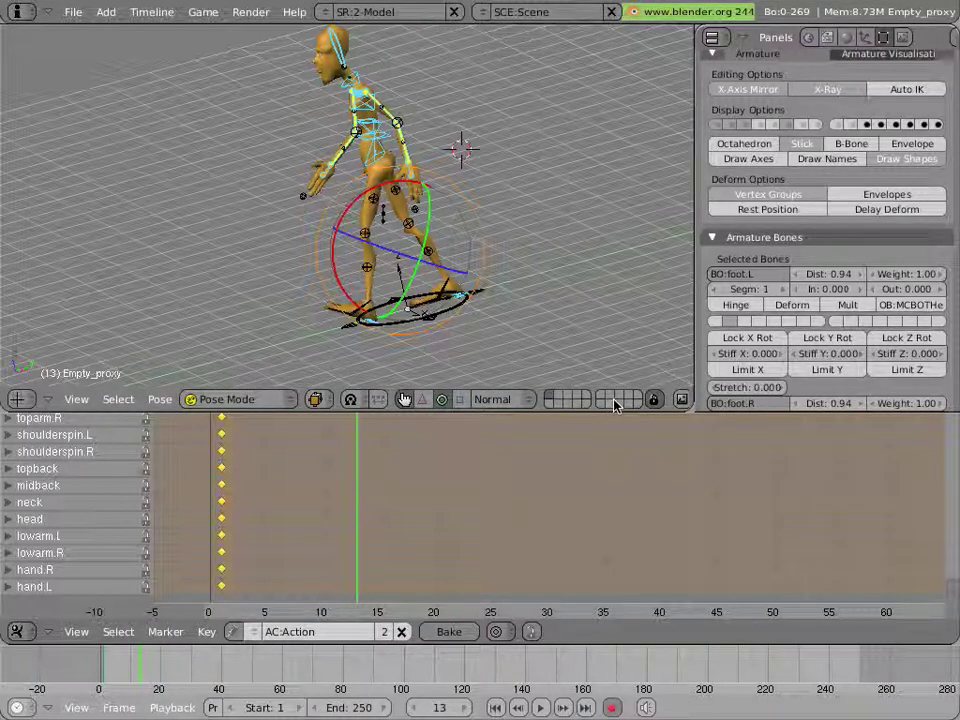
middle_drag(614, 403, 468, 406)
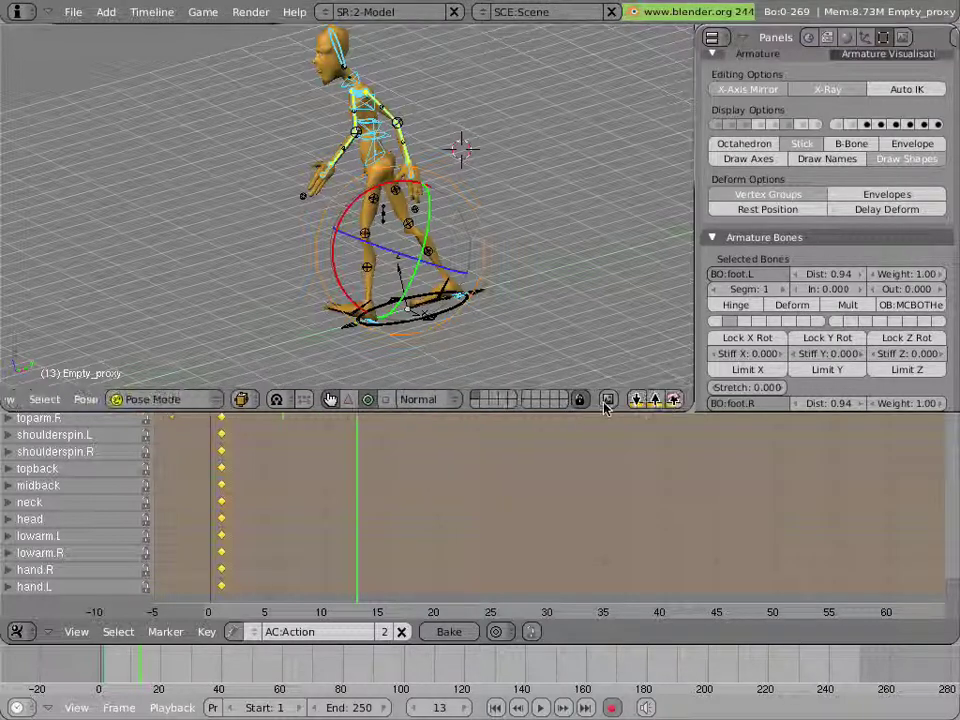
middle_drag(606, 405, 598, 405)
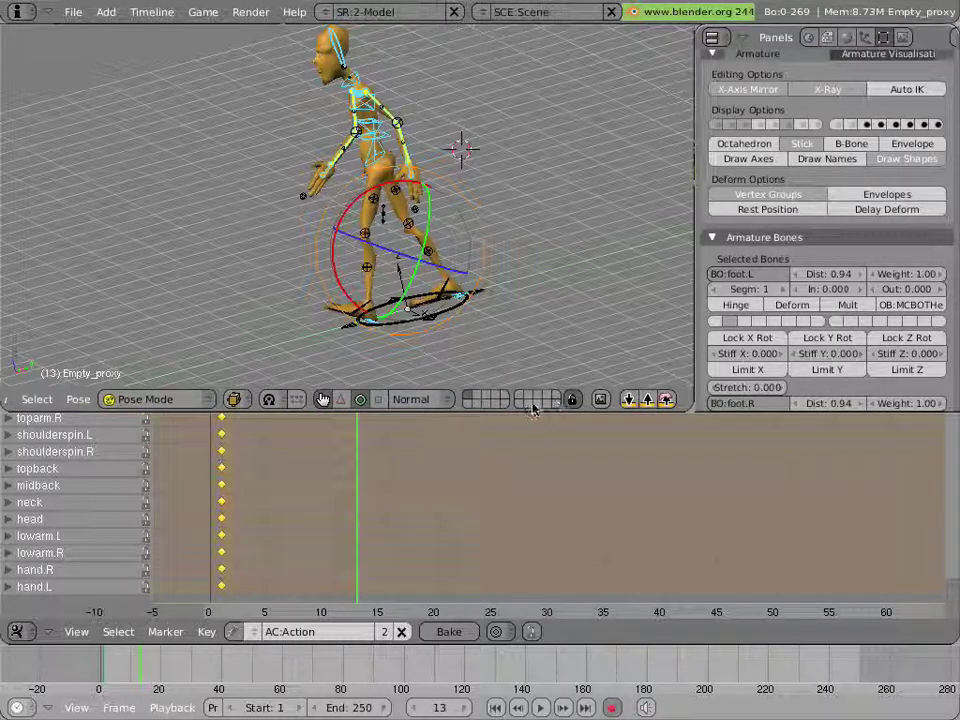
click(628, 403)
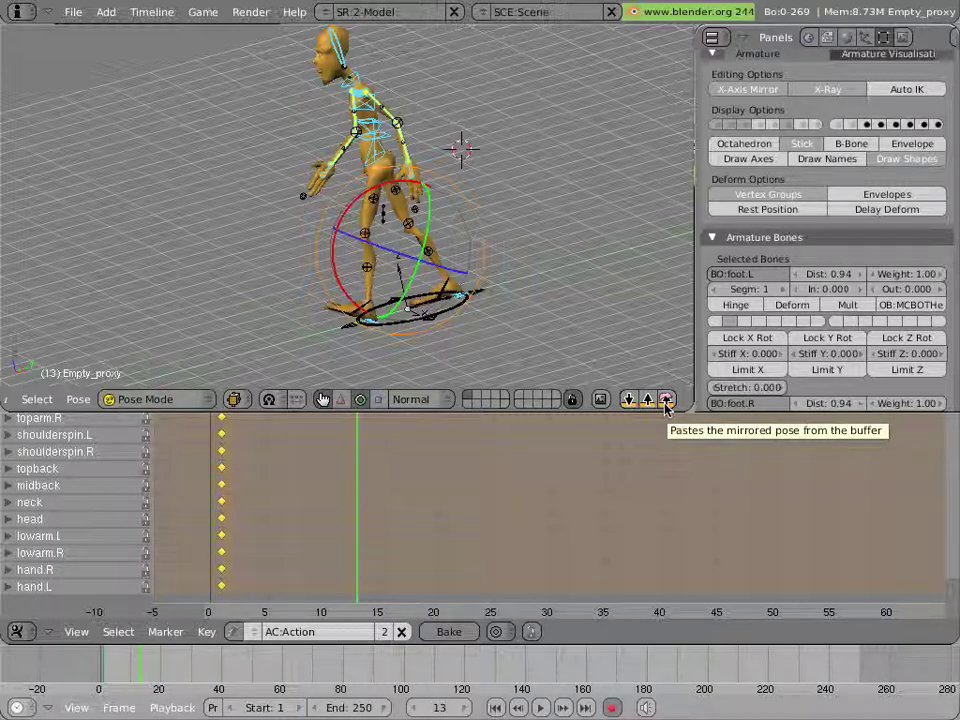
click(666, 400)
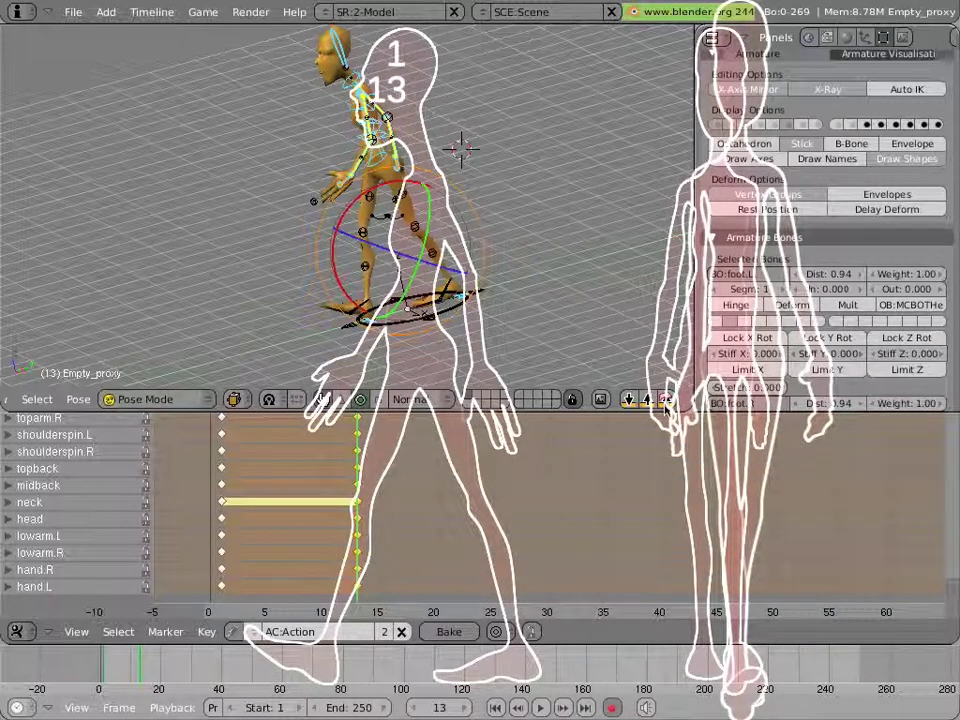
drag(342, 506, 368, 503)
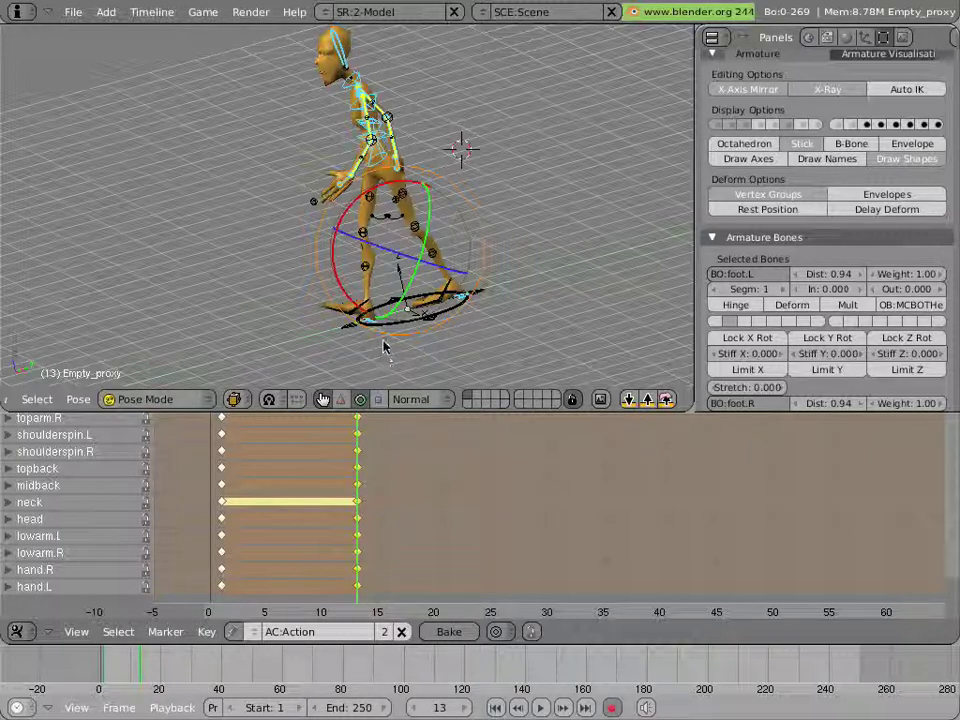
- Select the torso, foot.R and foot.L bones together
middle_drag(386, 203, 405, 116)
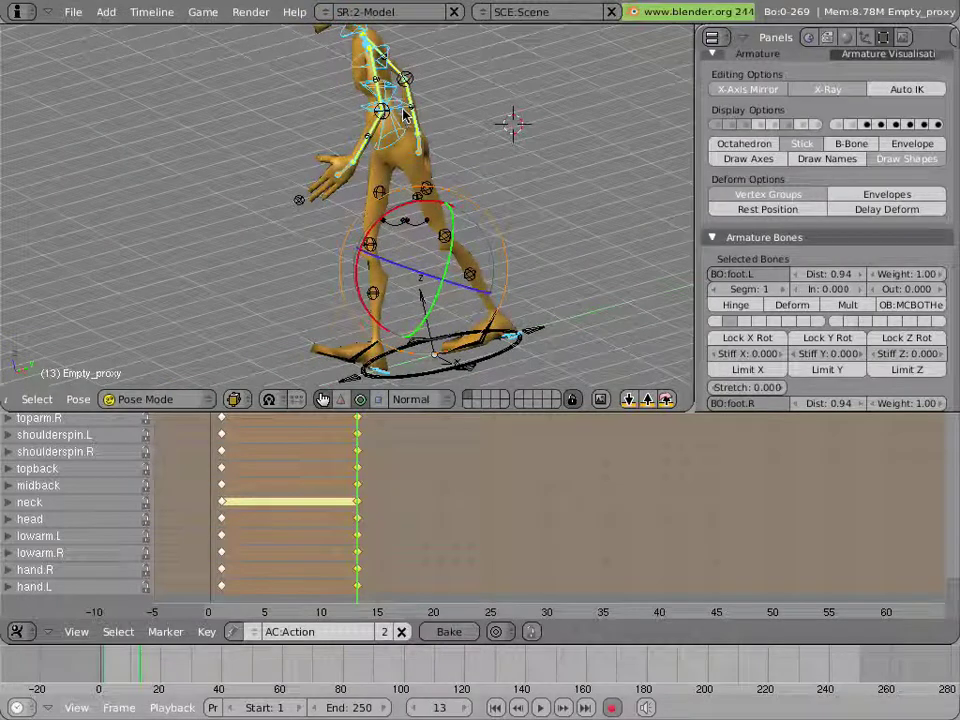
right_click(405, 116)
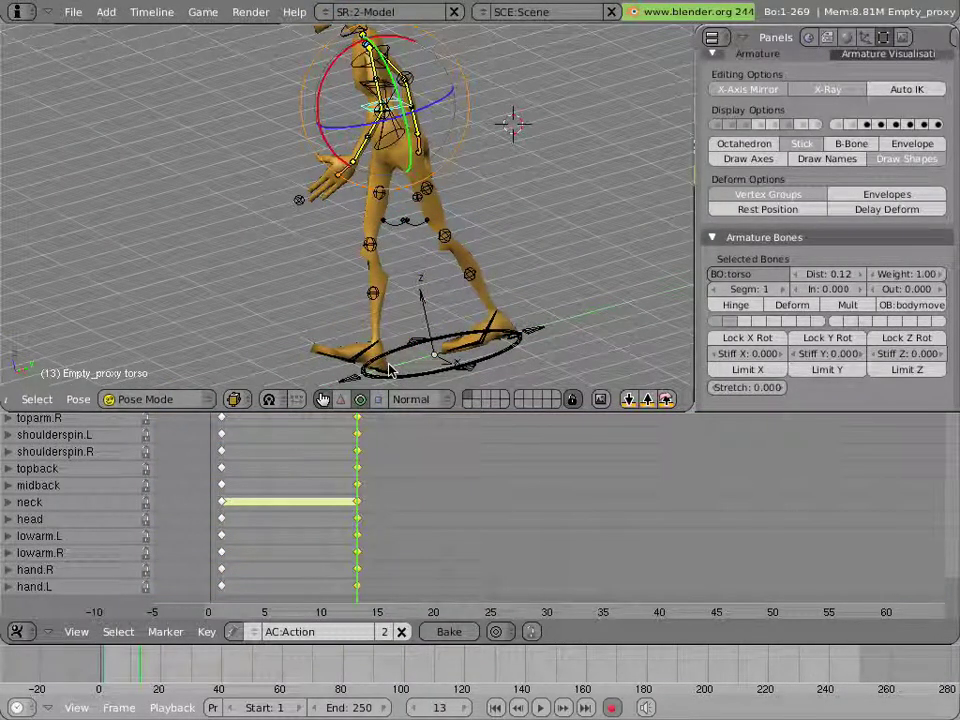
shift+right_click(388, 370)
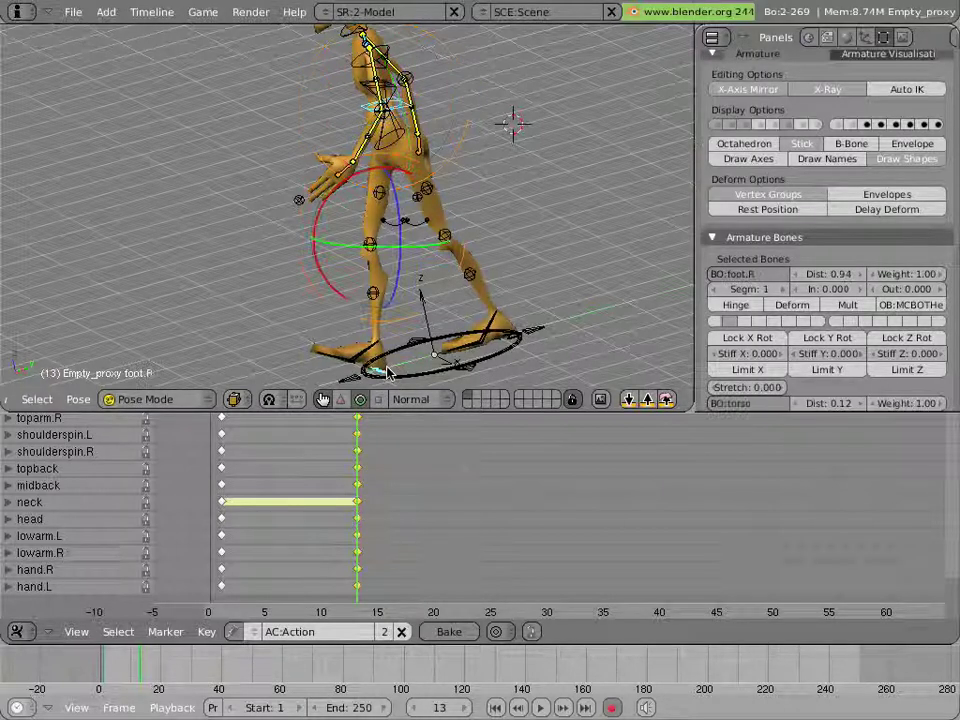
middle_drag(443, 370, 456, 264)
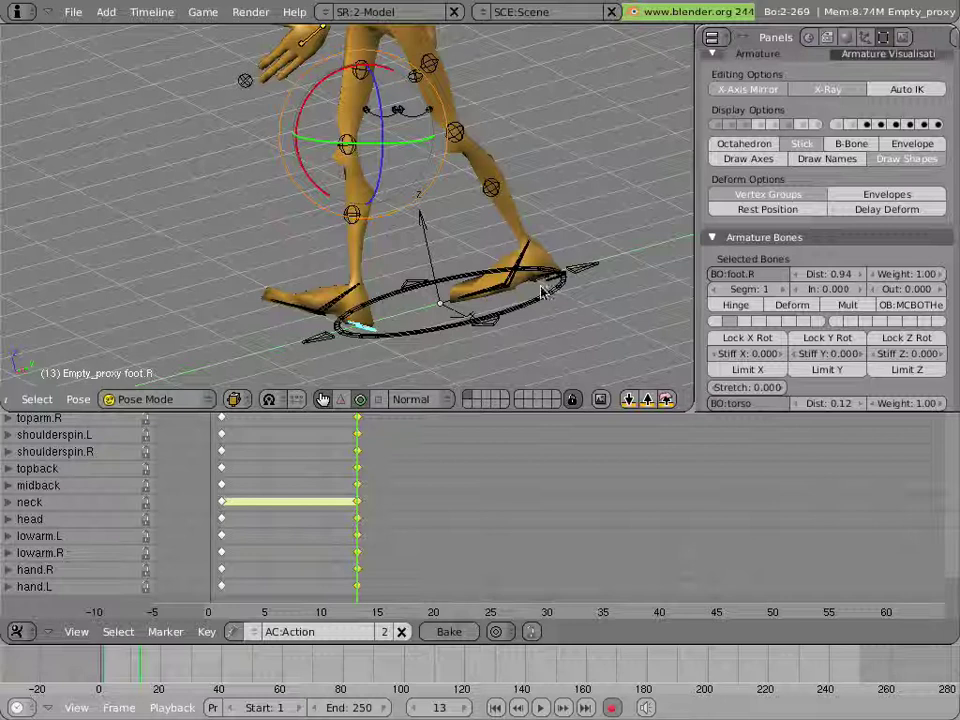
shift+right_click(547, 287)
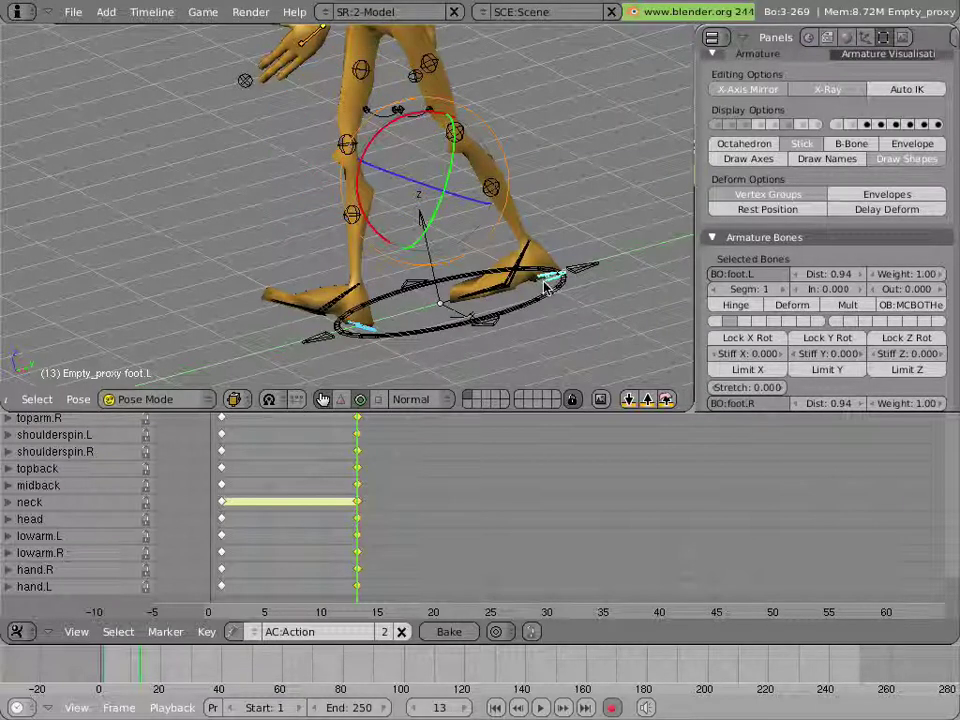
- In side view, place the 3D cursor just beneath the front foot's heel as a position marker
key(KP_1)
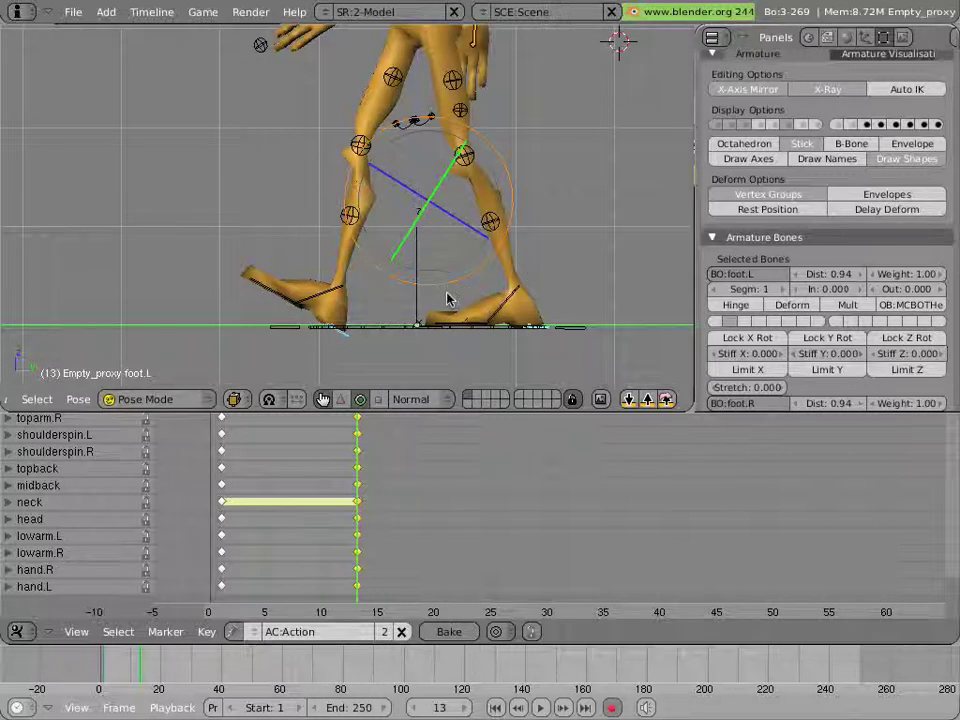
scroll(450, 300, up, 2)
shift+middle_drag(447, 305, 450, 186)
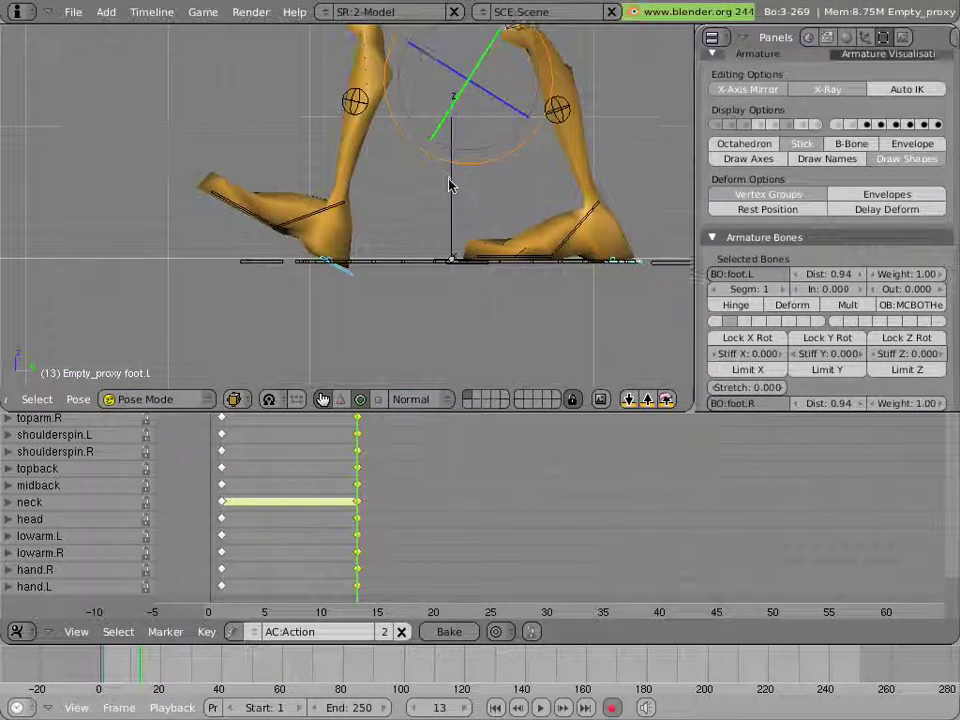
click(328, 292)
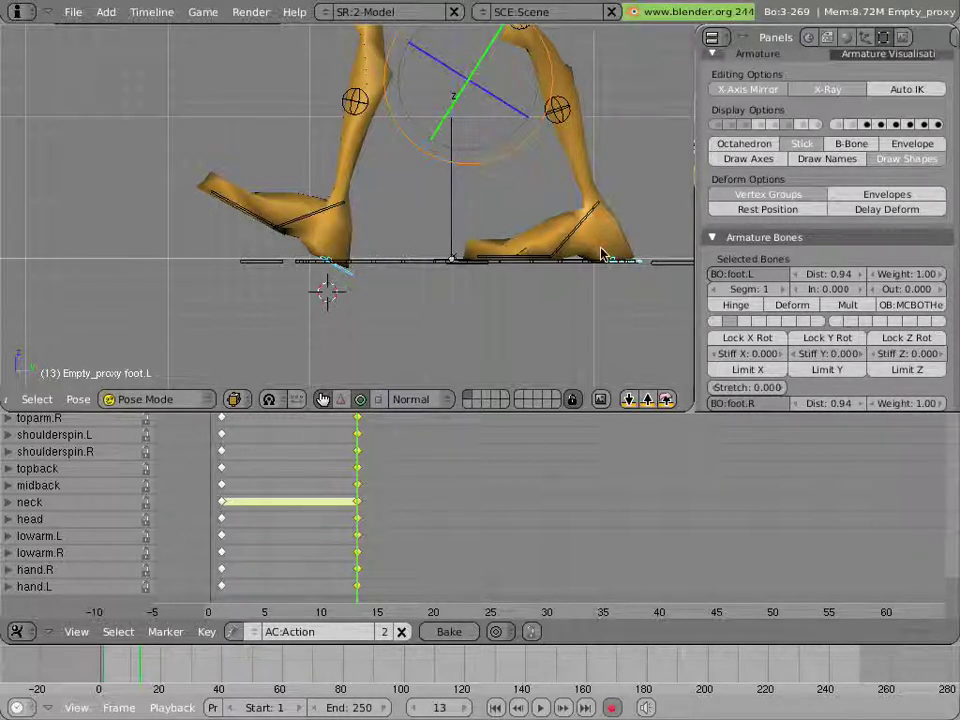
key(g)
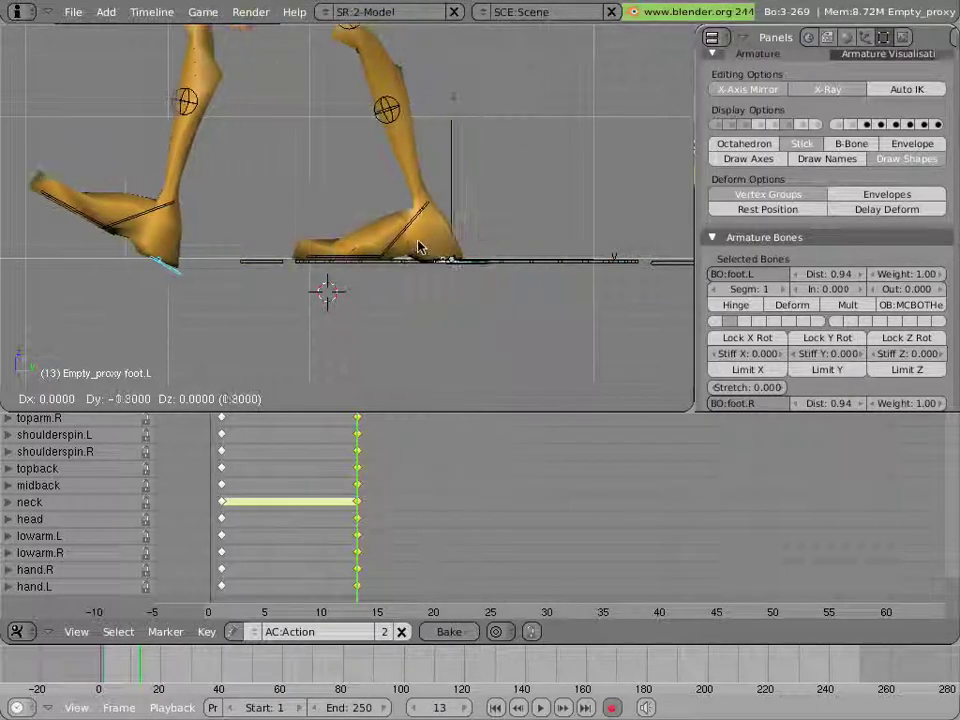
key(y)
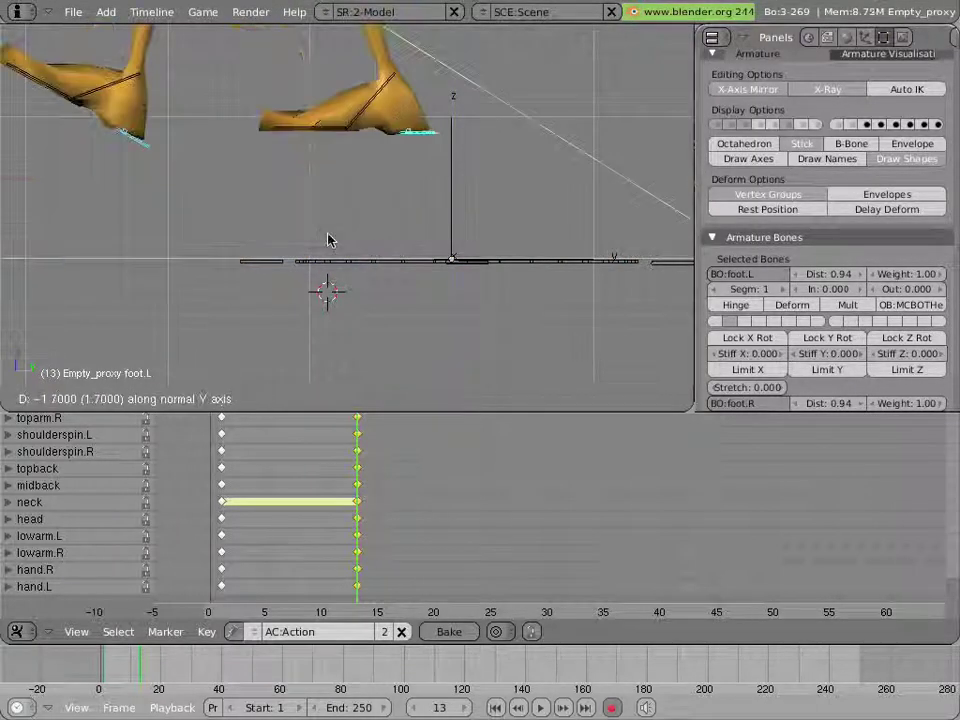
key(Escape)
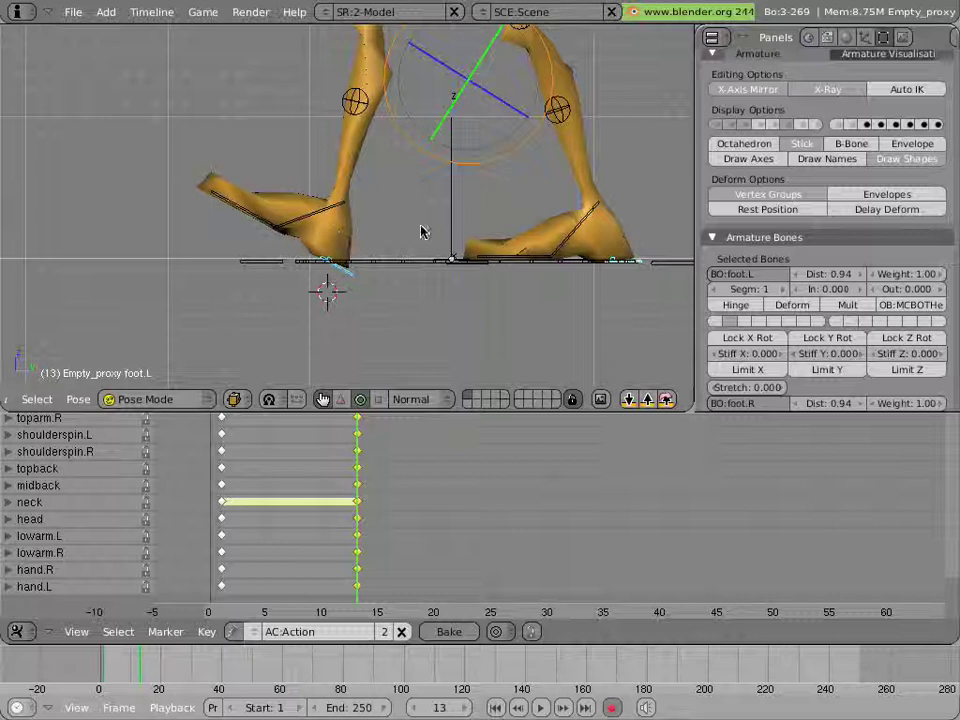
- Move the selected torso and foot bones -2.0 along the global Y axis, bringing the rear heel above the 3D cursor
key(g)
key(y)
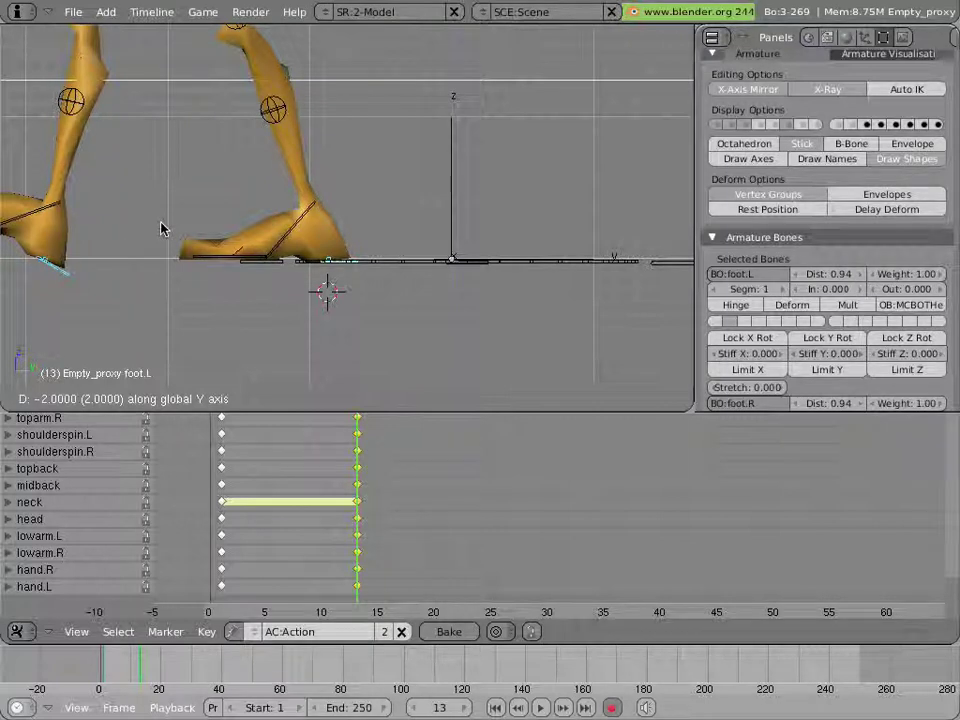
click(160, 229)
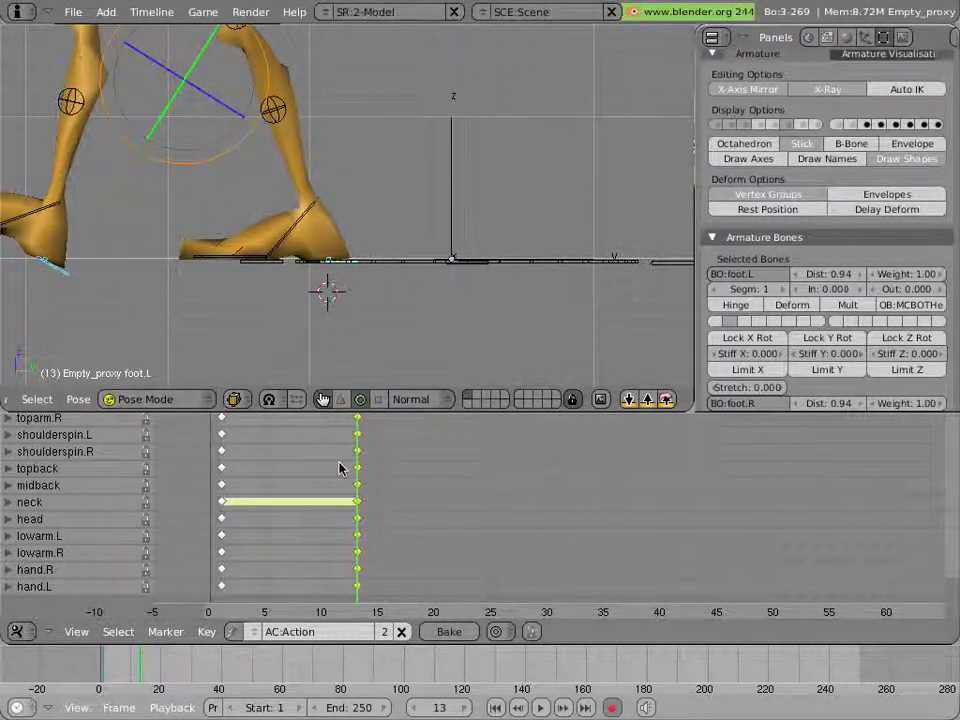
- Scrub the action back and forth between frames 13 and 1 to check the step, ending at frame 1
drag(345, 471, 197, 420)
drag(284, 445, 245, 433)
scroll(340, 252, down, 3)
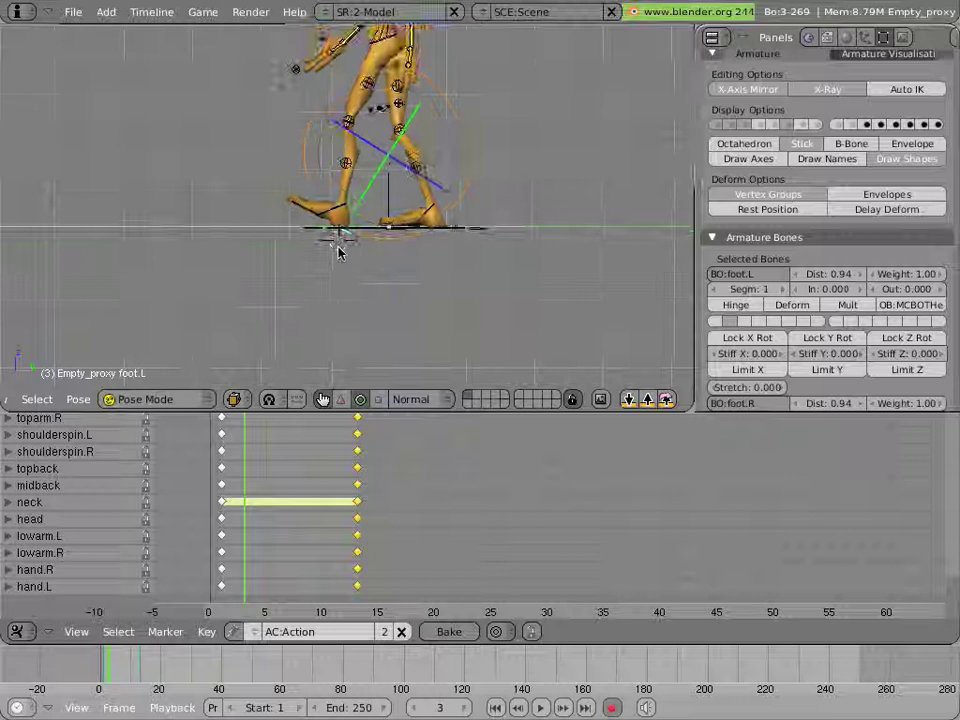
scroll(339, 251, down, 1)
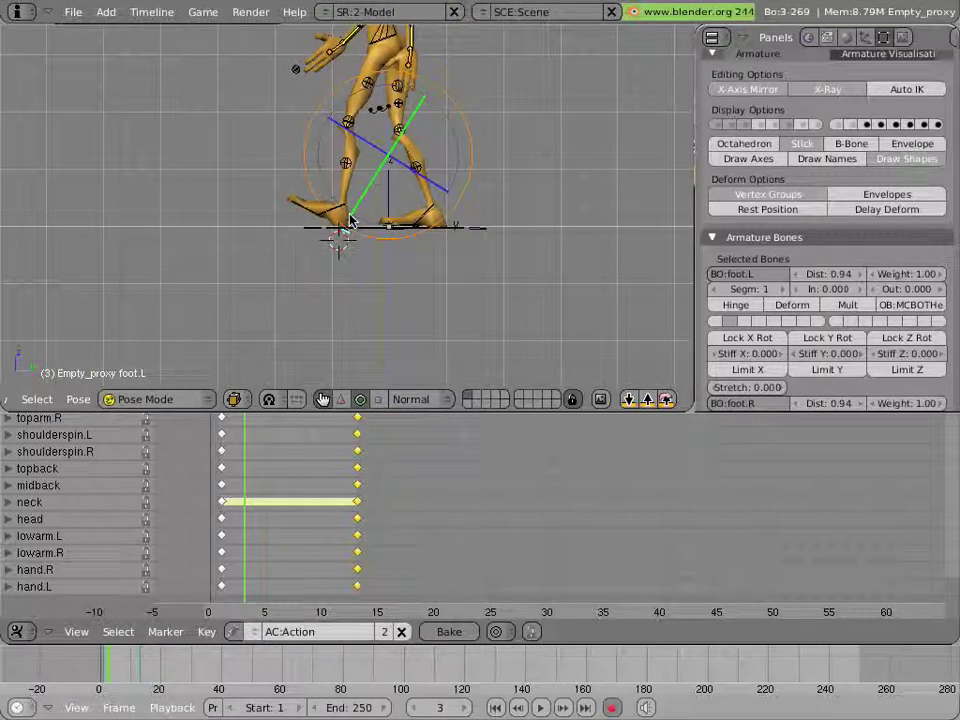
shift+middle_drag(348, 222, 372, 312)
click(225, 456)
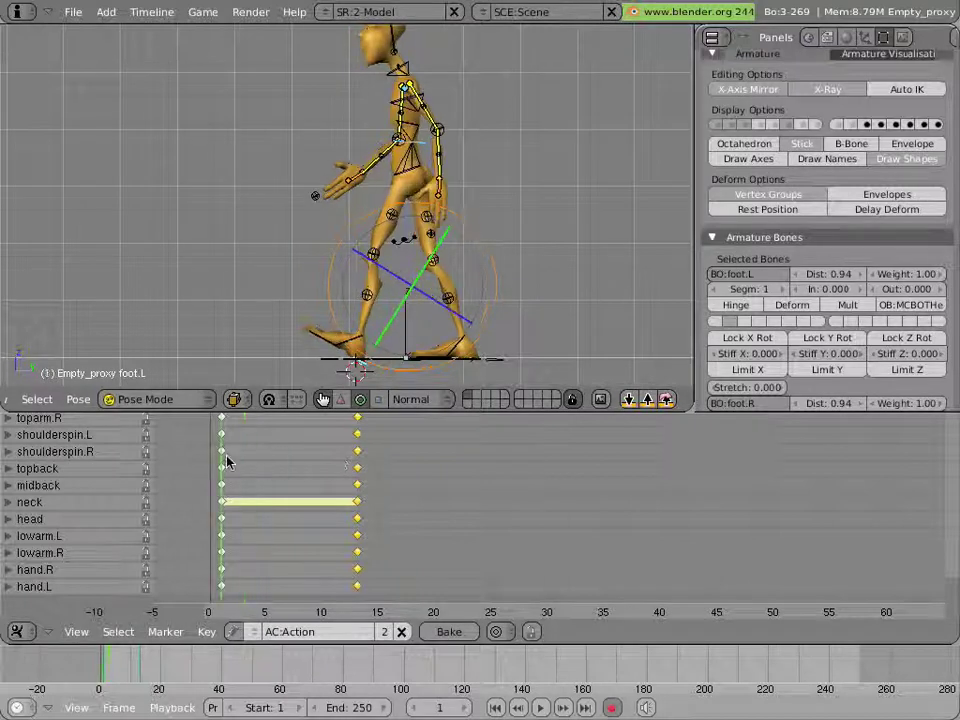
drag(231, 460, 180, 444)
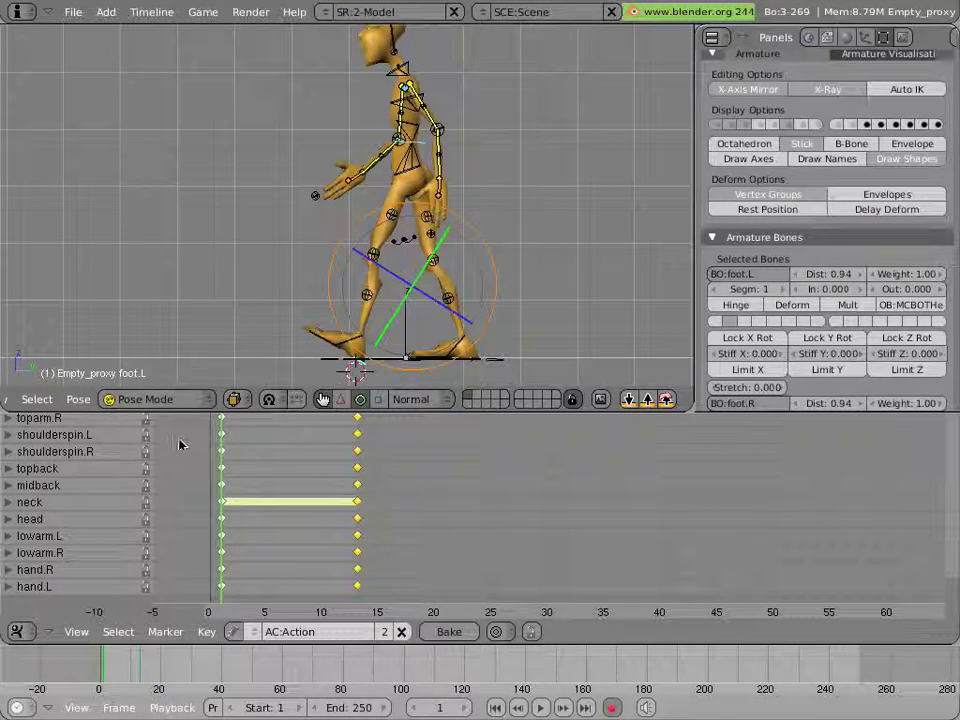
- Save the file, overwriting the existing version
click(70, 12)
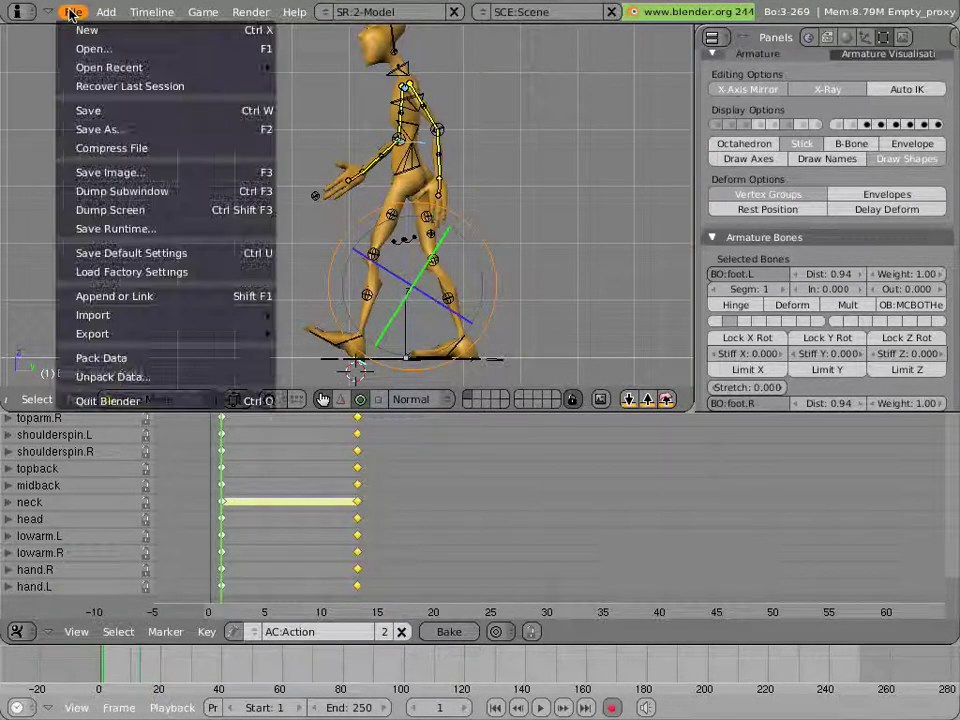
click(112, 108)
click(112, 106)
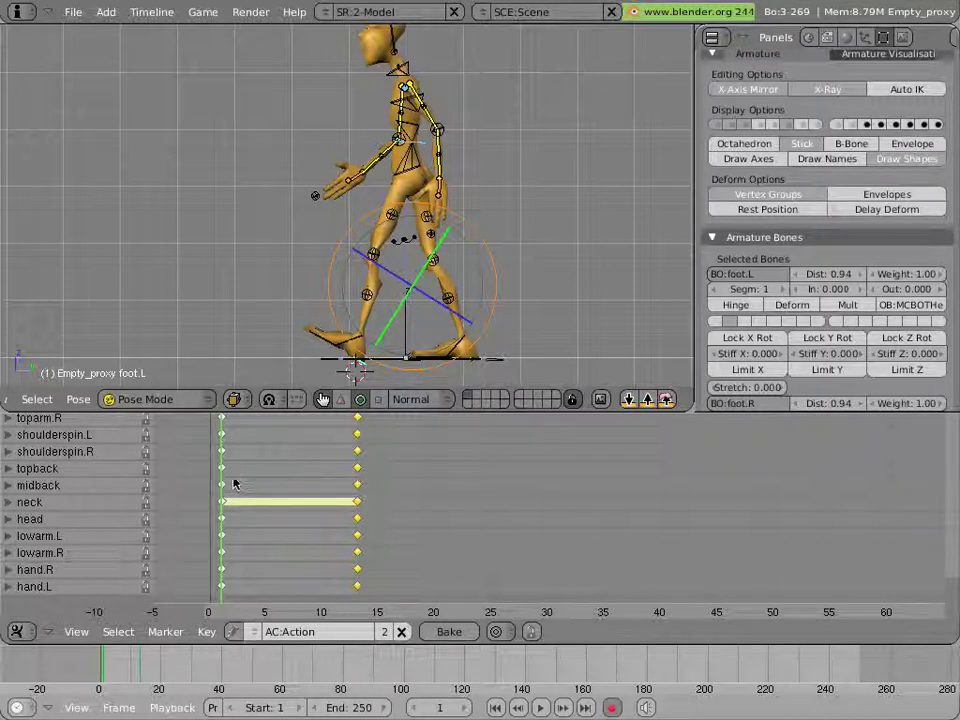
- Go to frame 7, midway between the keyed poses at frames 1 and 13
mouse_move(233, 484)
mouse_down()
mouse_move(362, 494)
mouse_move(242, 469)
mouse_move(364, 495)
mouse_move(227, 465)
mouse_up()
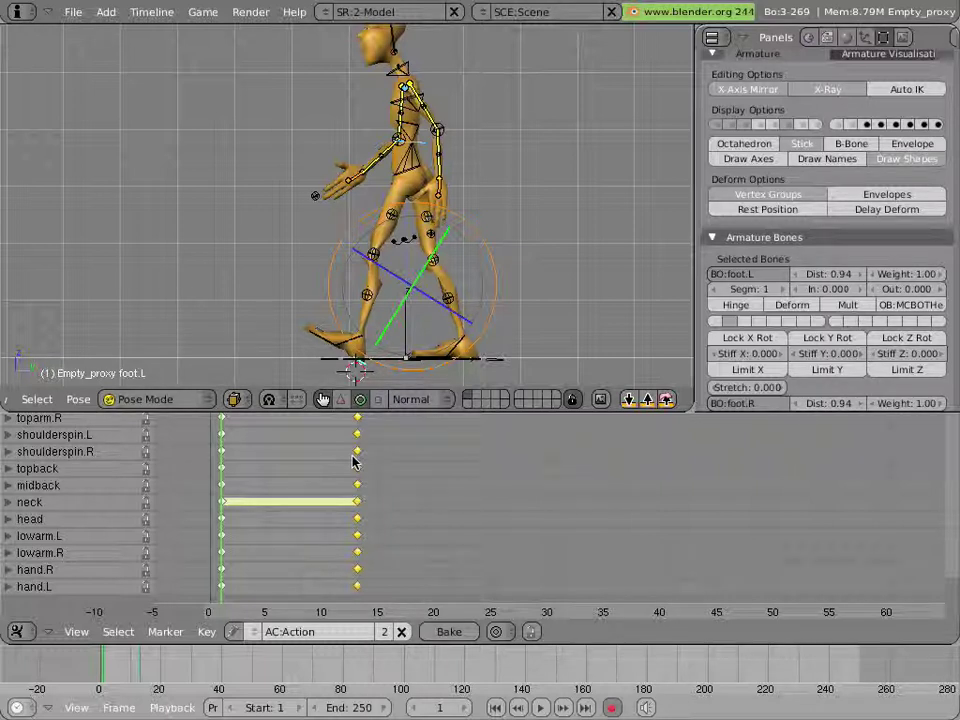
click(253, 453)
key(Left)
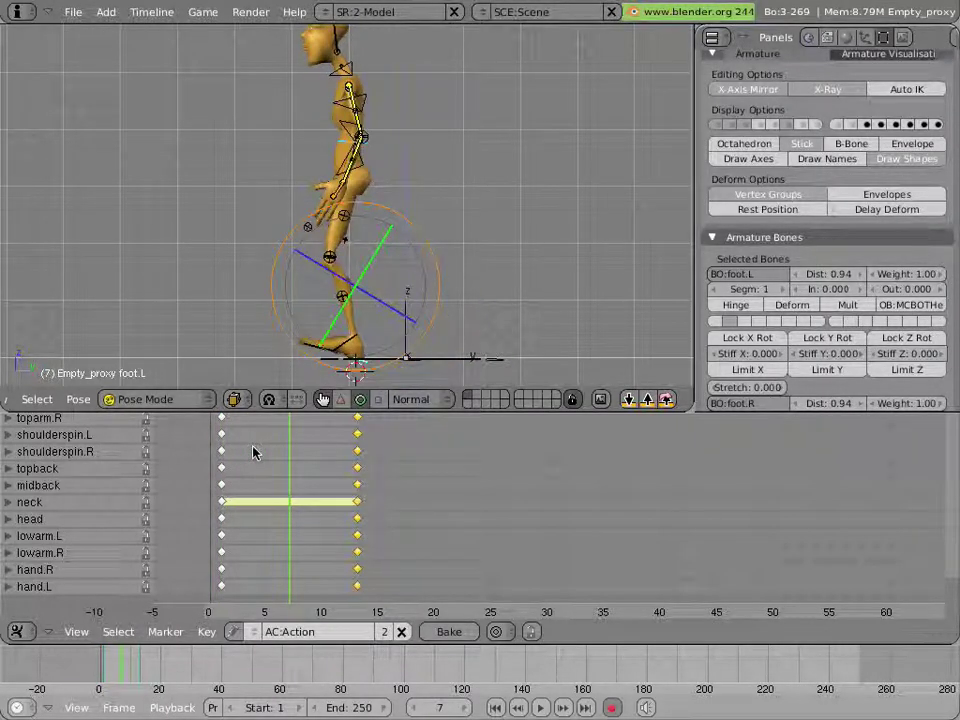
scroll(343, 505, up, 3)
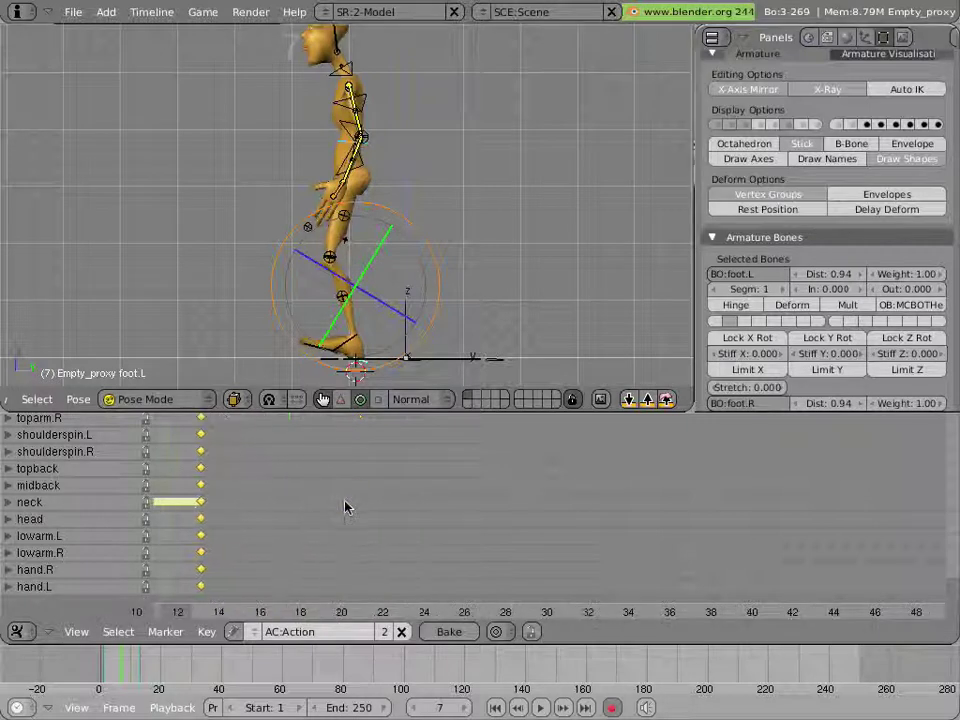
key(Home)
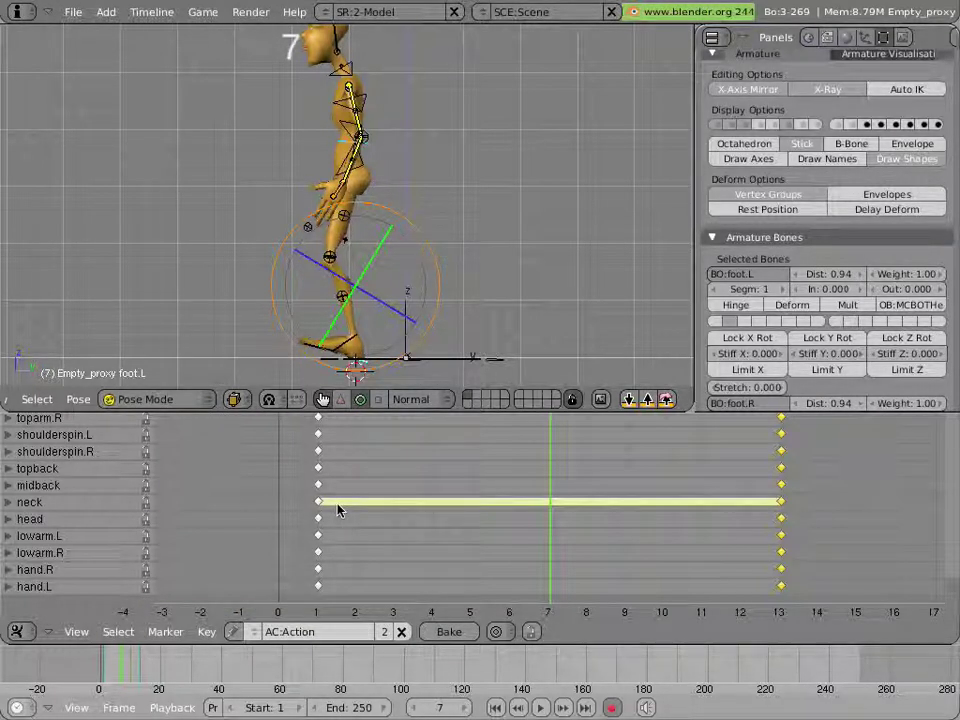
- Step back and forth through the frames around frame 7 to examine how the legs pass each other
key(Left)
key(Right)
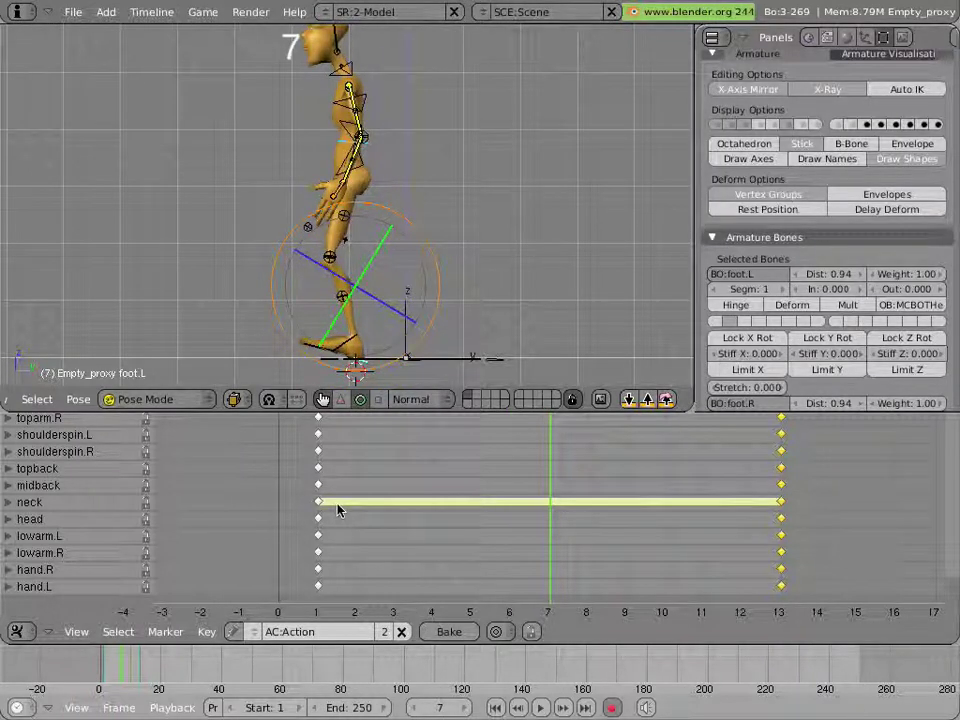
key(Left)
key(Left)
key(Left)
key(Right)
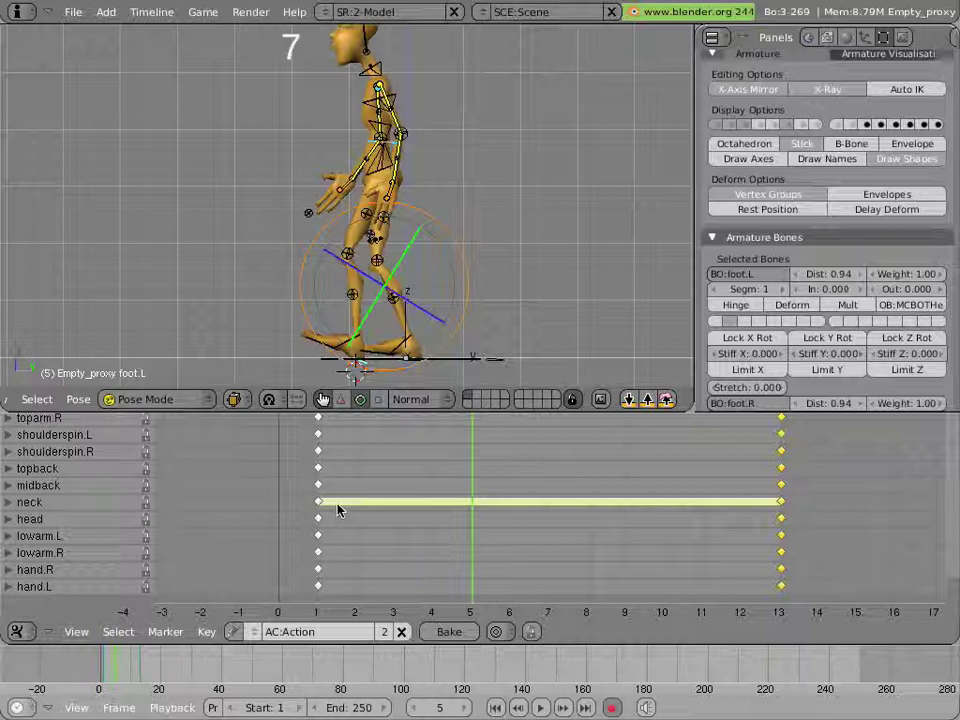
key(Right)
key(Left)
key(Left)
key(Left)
key(Right)
key(Right)
key(Right)
key(Right)
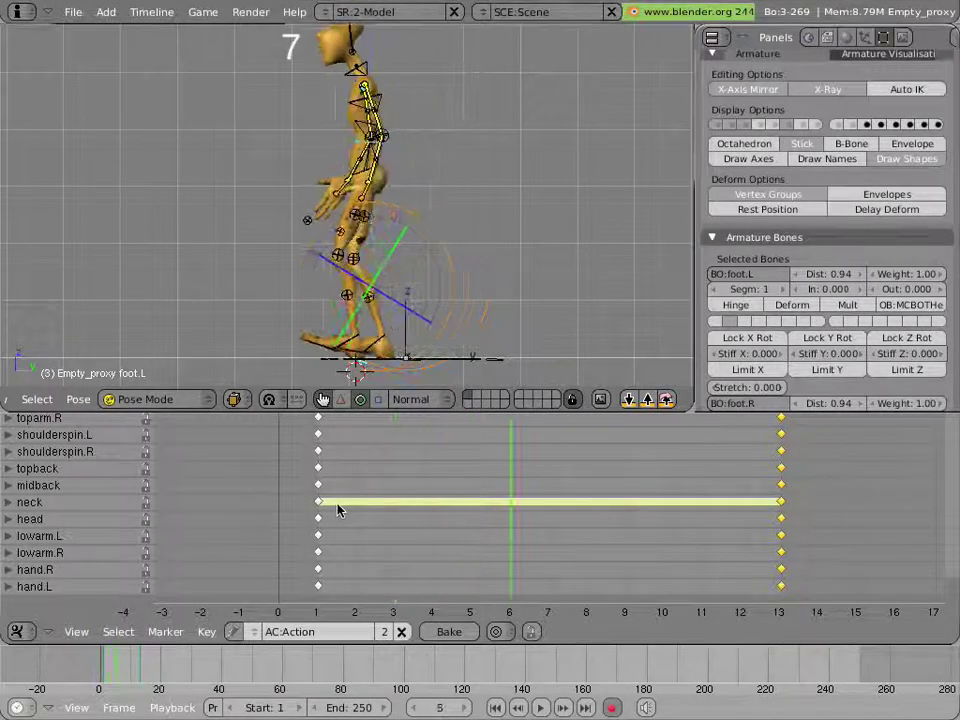
key(Left)
key(Left)
key(Left)
key(Right)
key(Right)
key(Right)
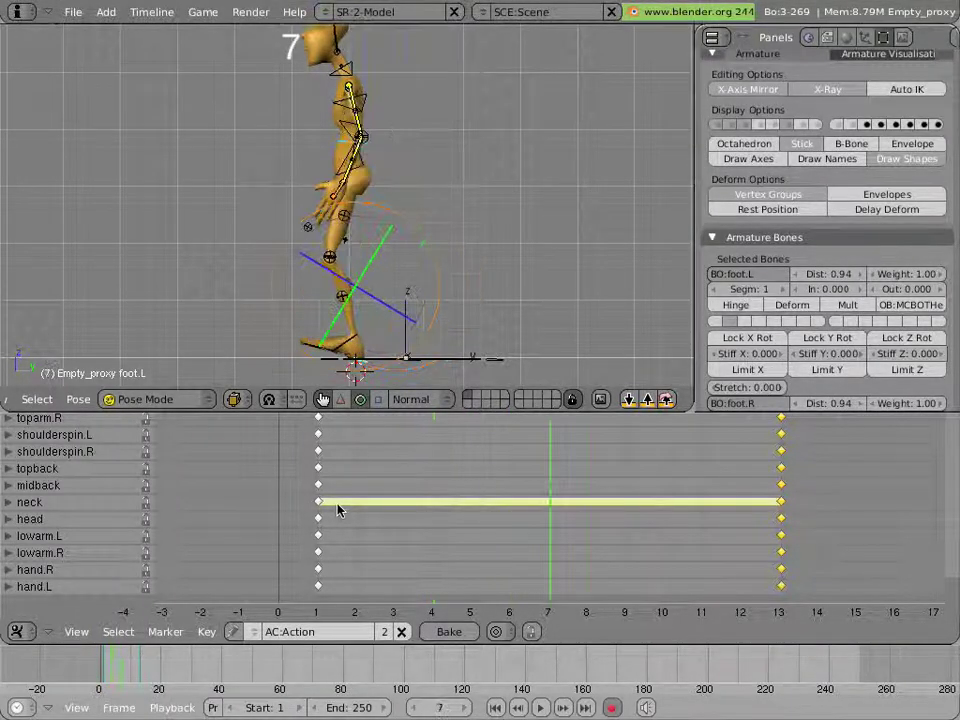
key(Left)
key(Left)
key(Left)
key(Right)
key(Right)
key(Right)
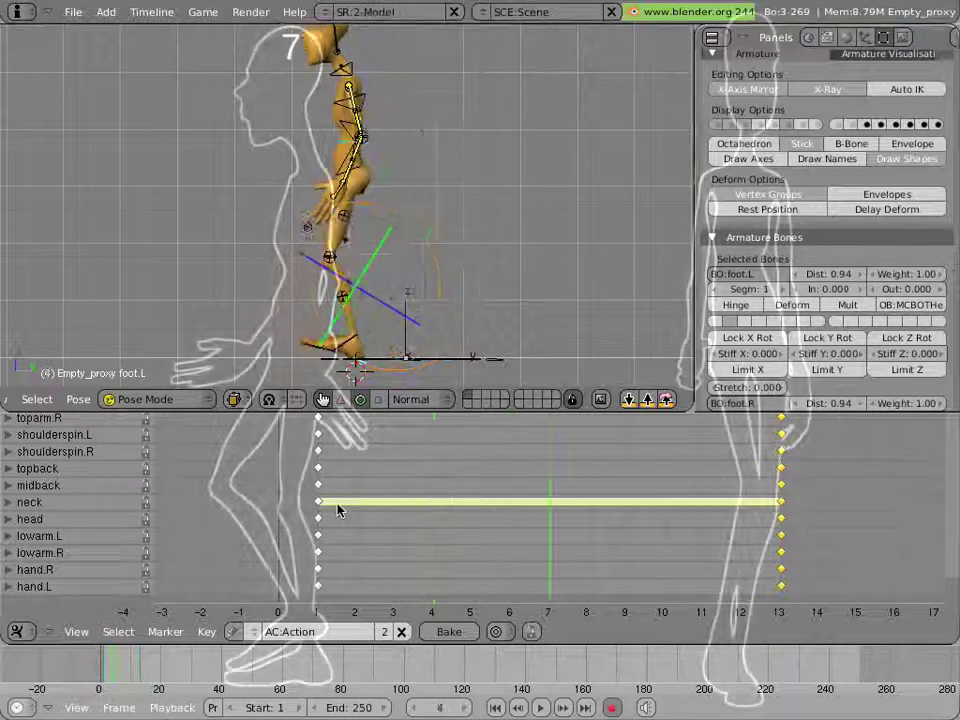
key(Left)
key(Left)
key(Left)
key(Right)
key(Right)
key(Right)
key(Right)
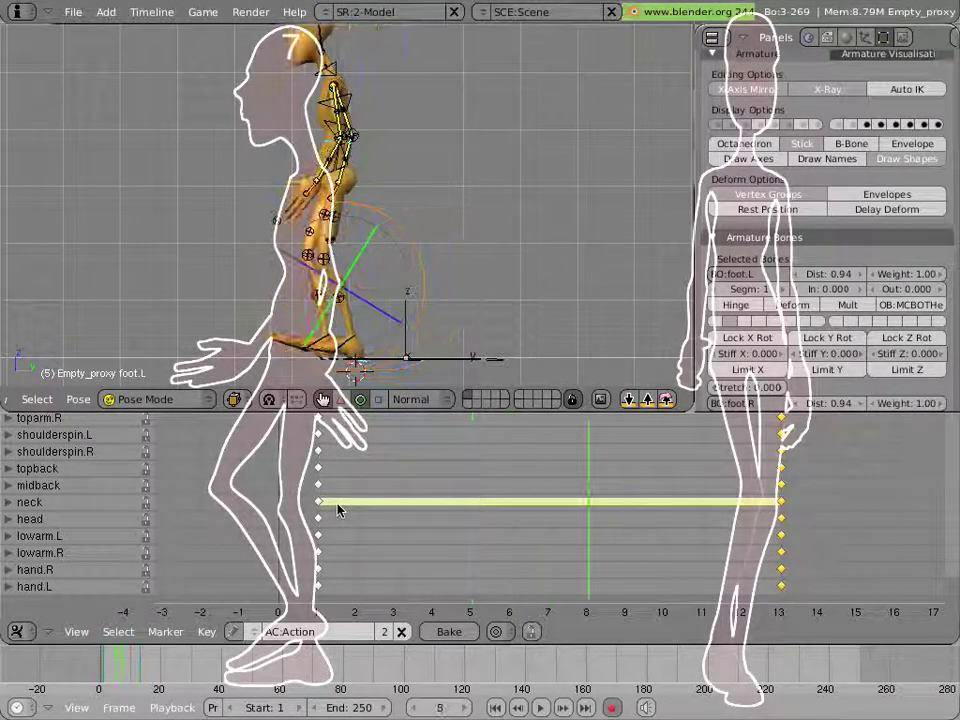
key(Left)
key(Left)
key(Right)
key(Right)
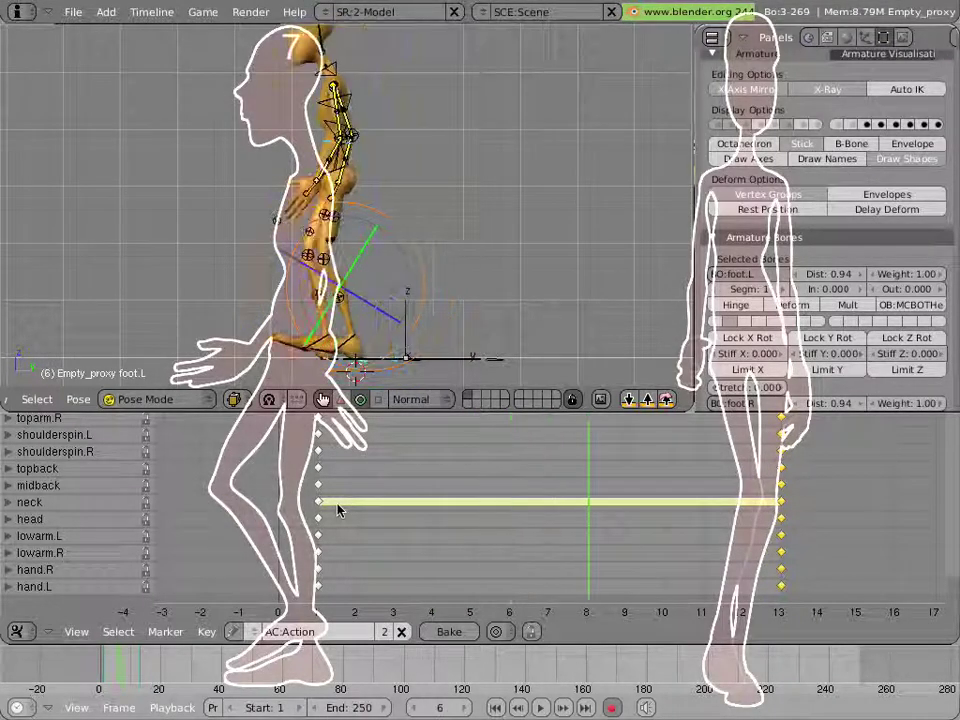
key(Left)
key(Left)
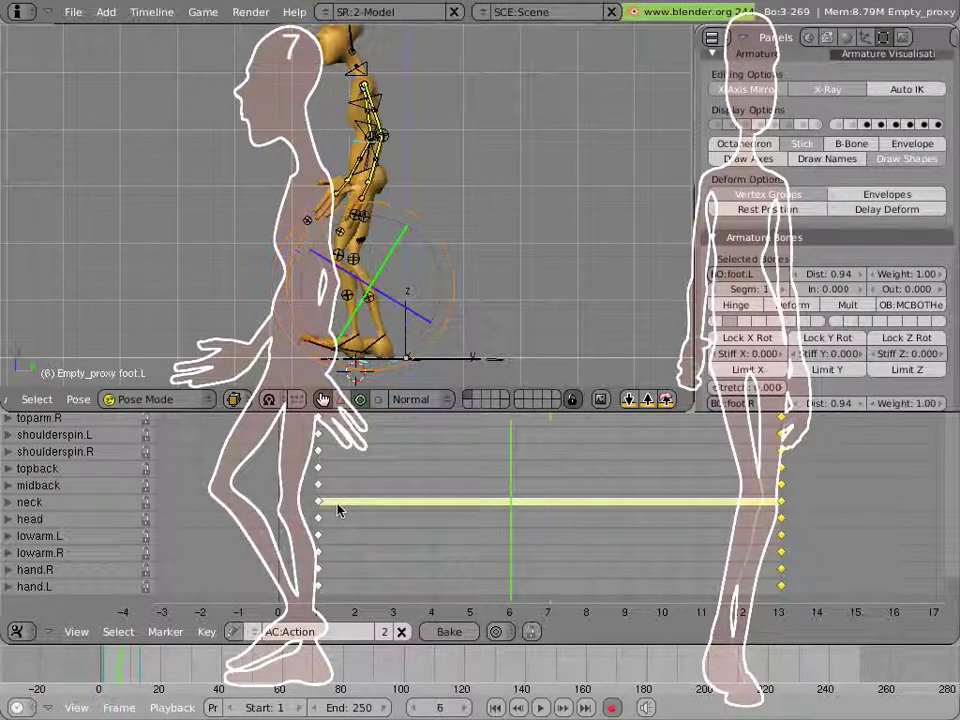
key(Right)
key(Left)
key(Right)
key(Left)
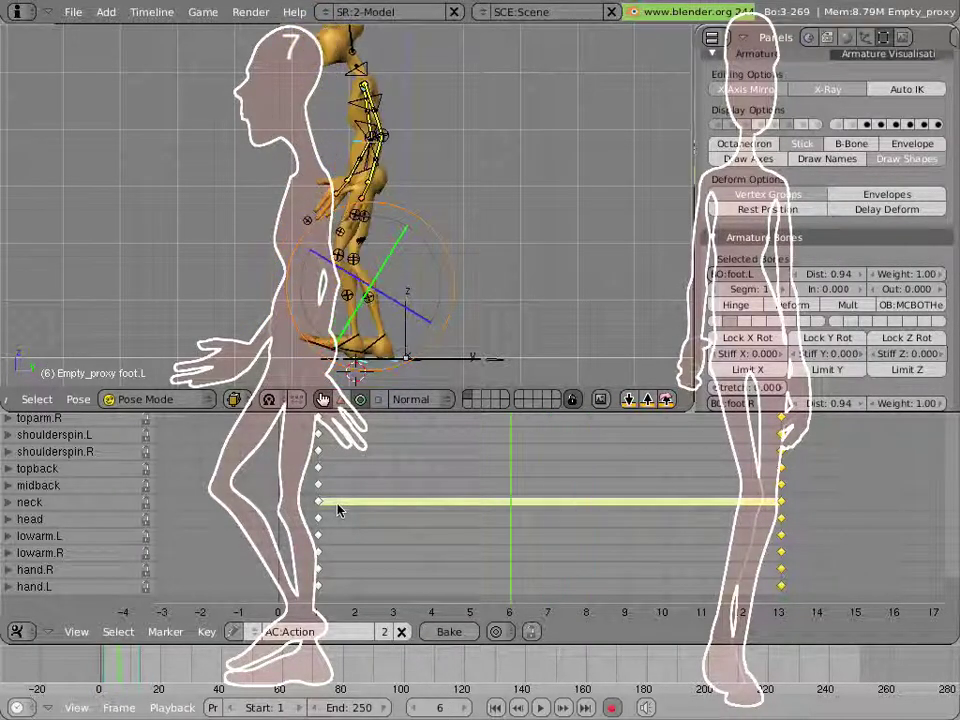
key(Right)
key(Left)
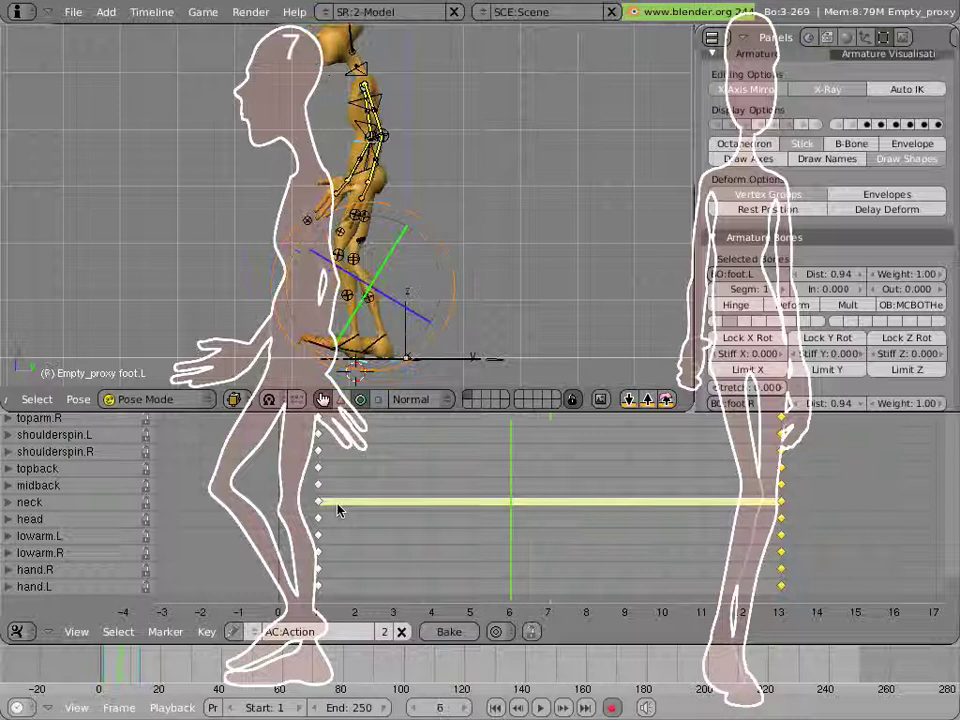
key(Right)
key(Left)
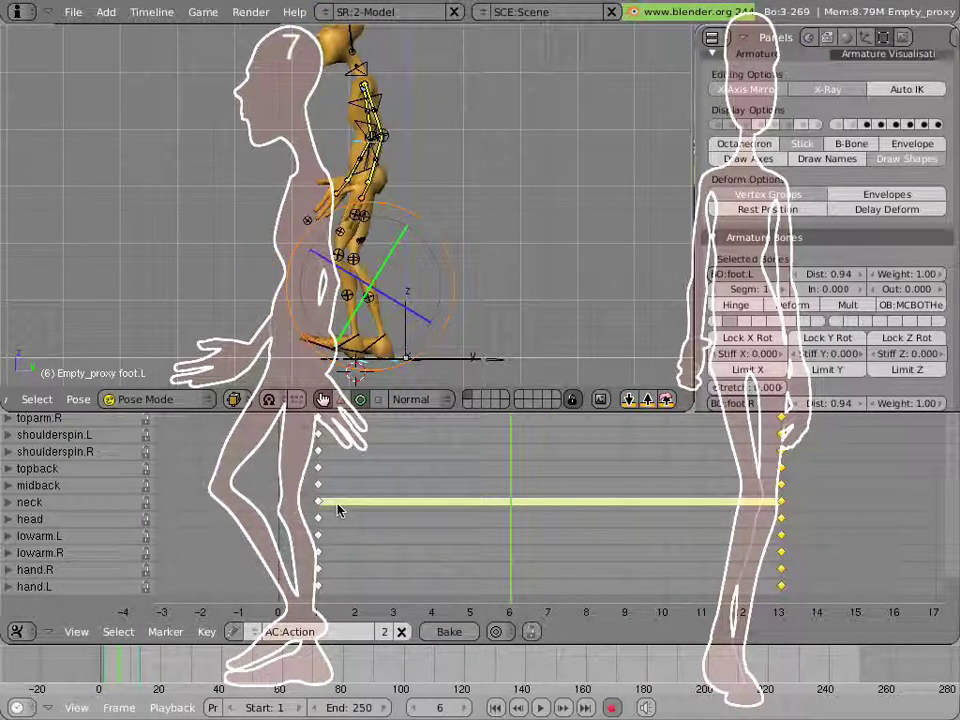
- At frame 7, raise the right foot bone about 0.37 and rotate it about -21 degrees in side view
right_click(398, 374)
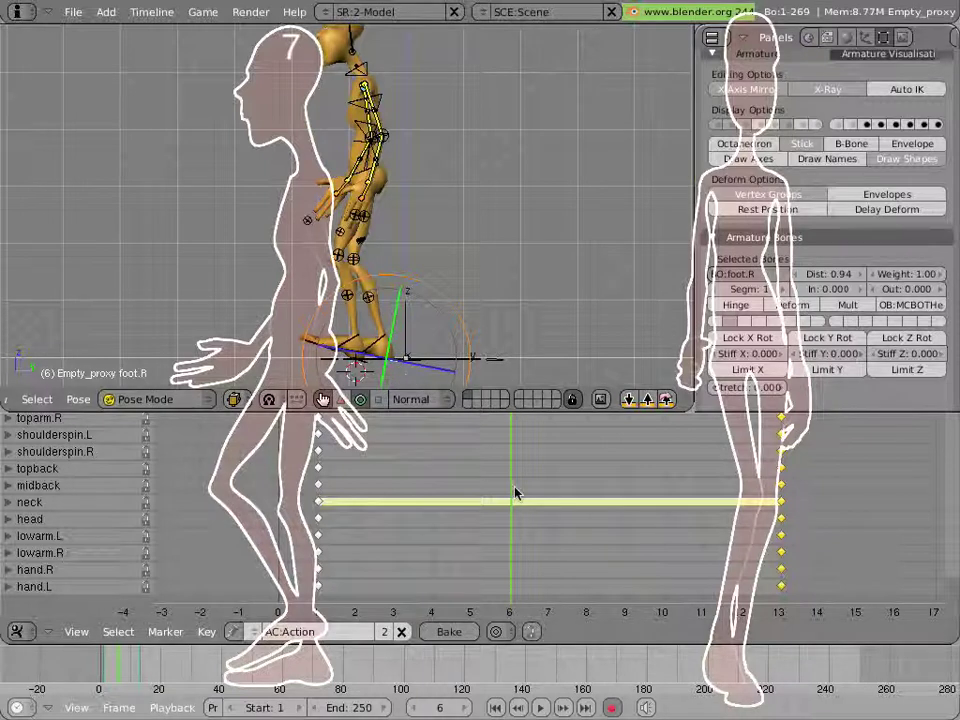
key(Right)
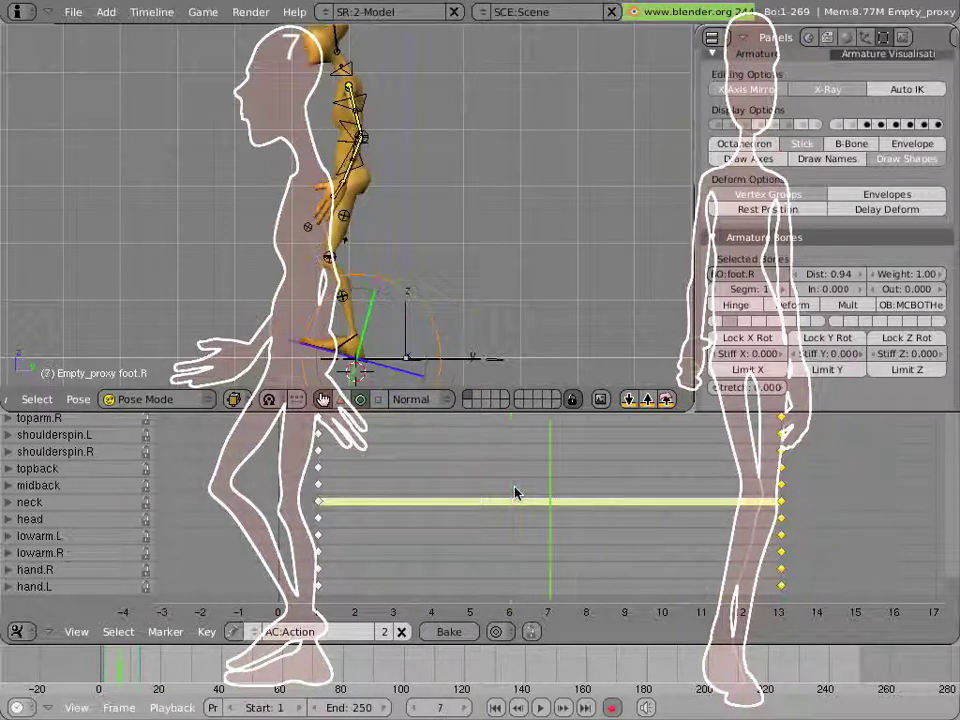
middle_drag(448, 386, 360, 347)
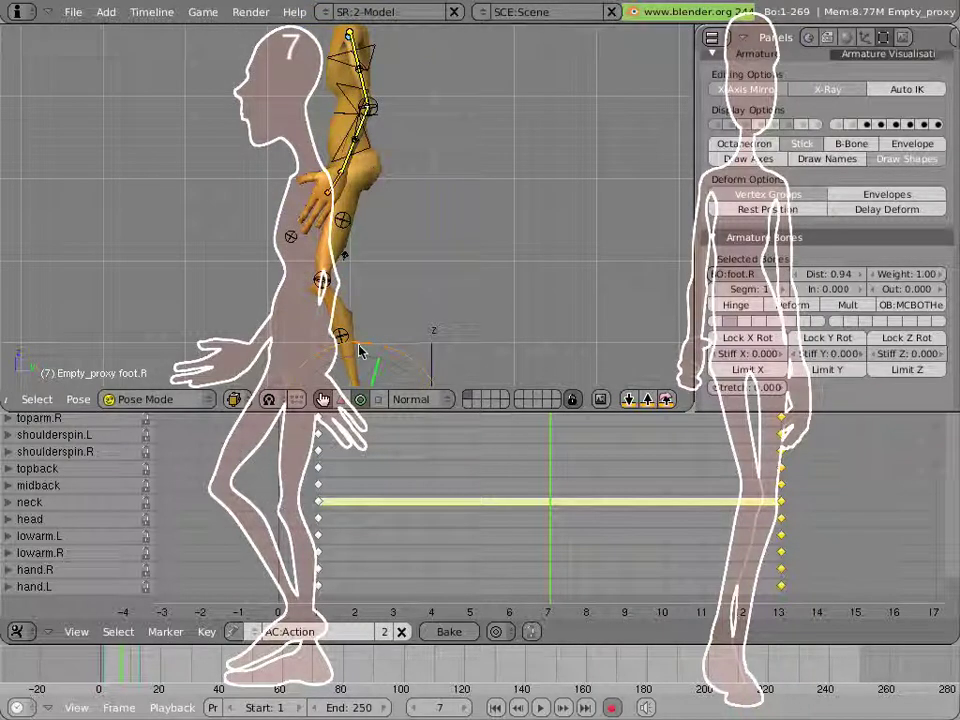
middle_drag(360, 349, 366, 221)
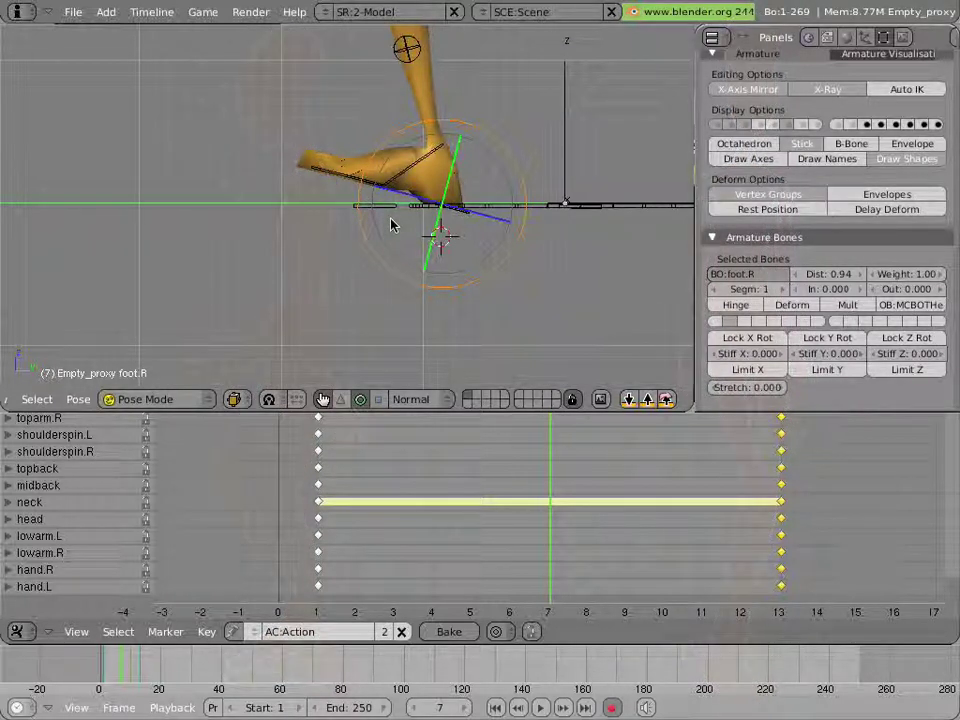
key(g)
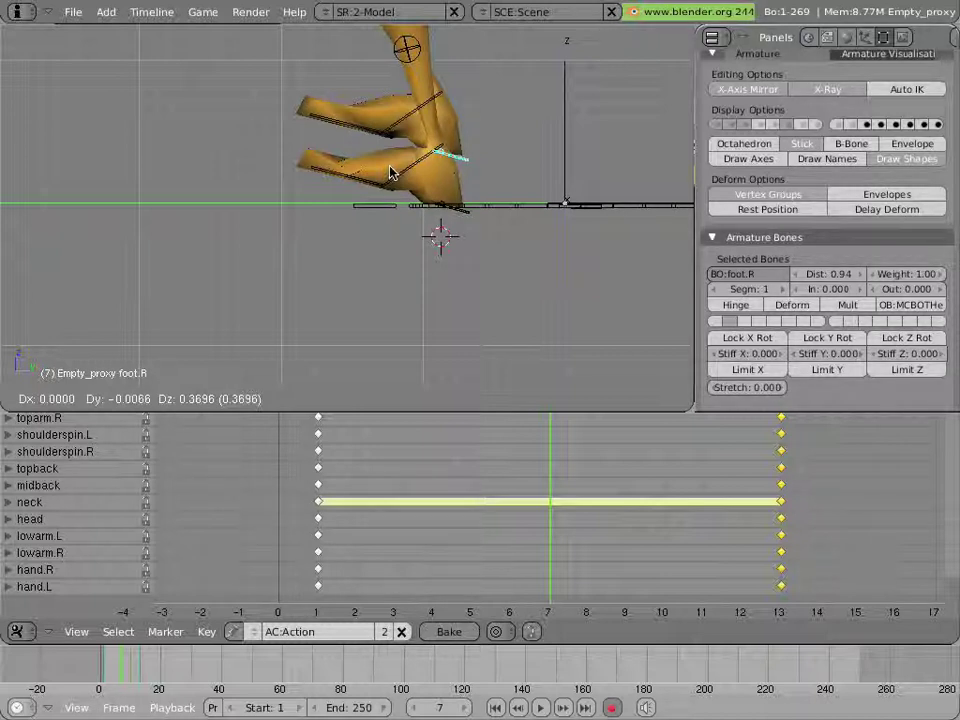
click(390, 172)
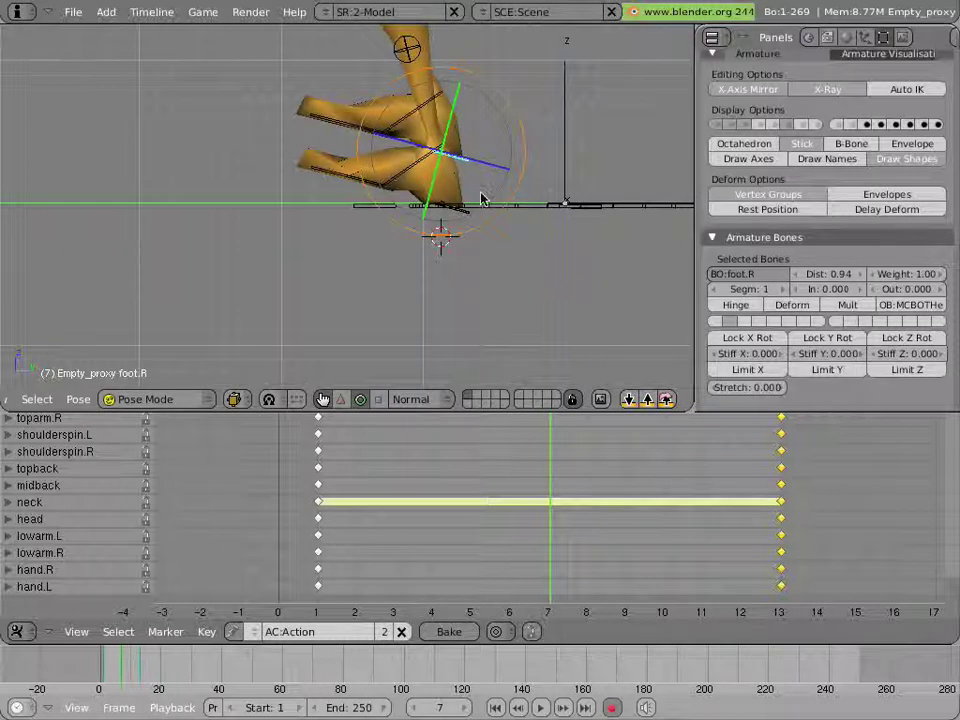
key(r)
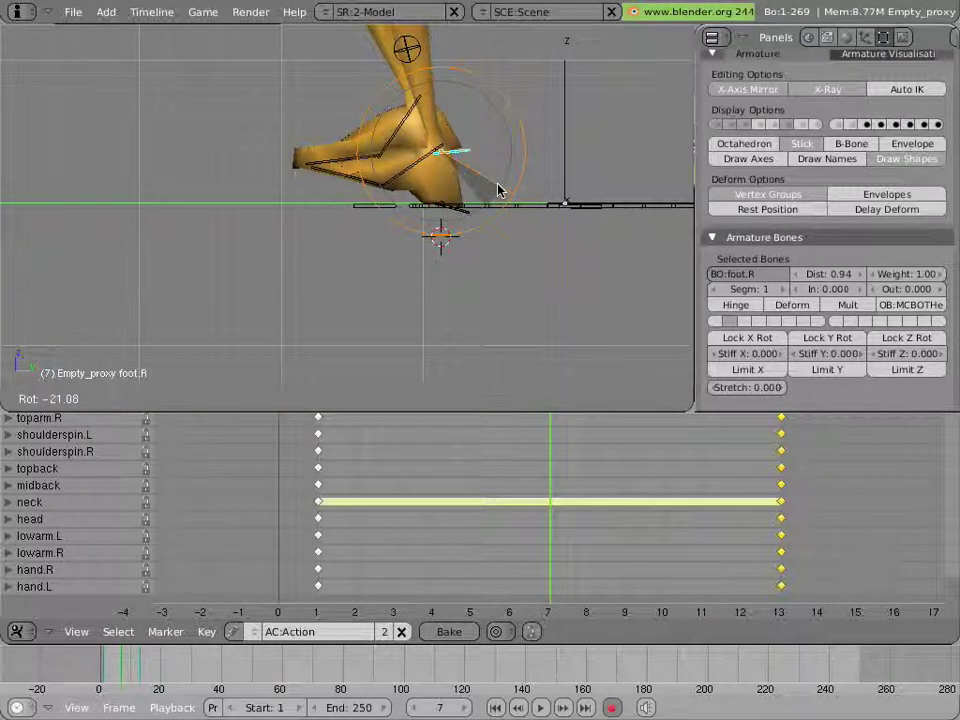
click(498, 190)
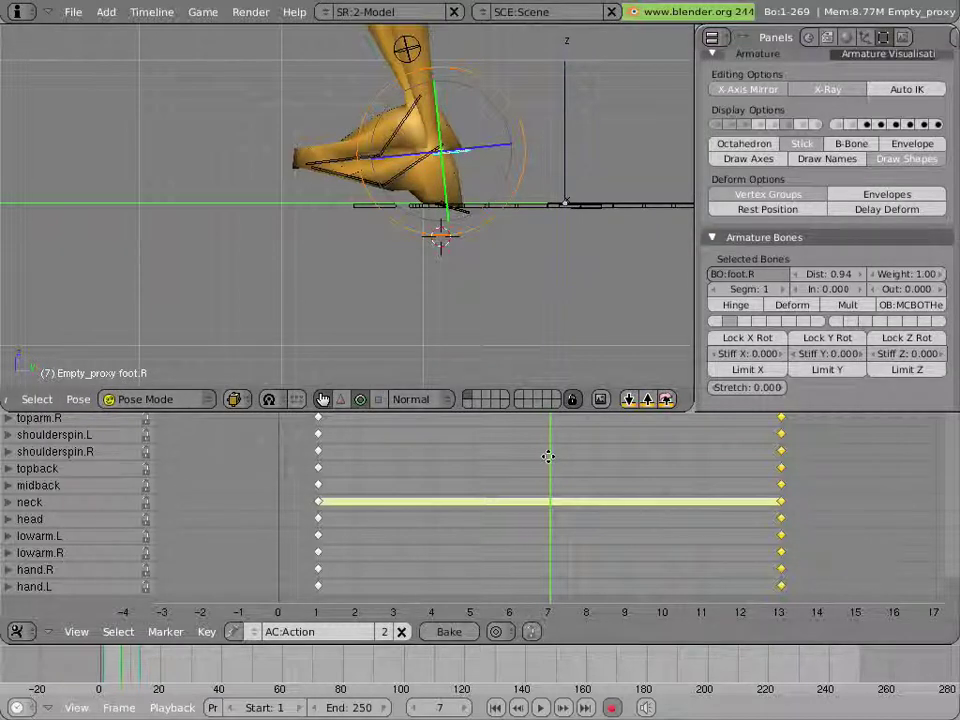
- Duplicate the left foot bone's frame 13 key to frame 7, and return to frame 7
middle_drag(548, 456, 561, 583)
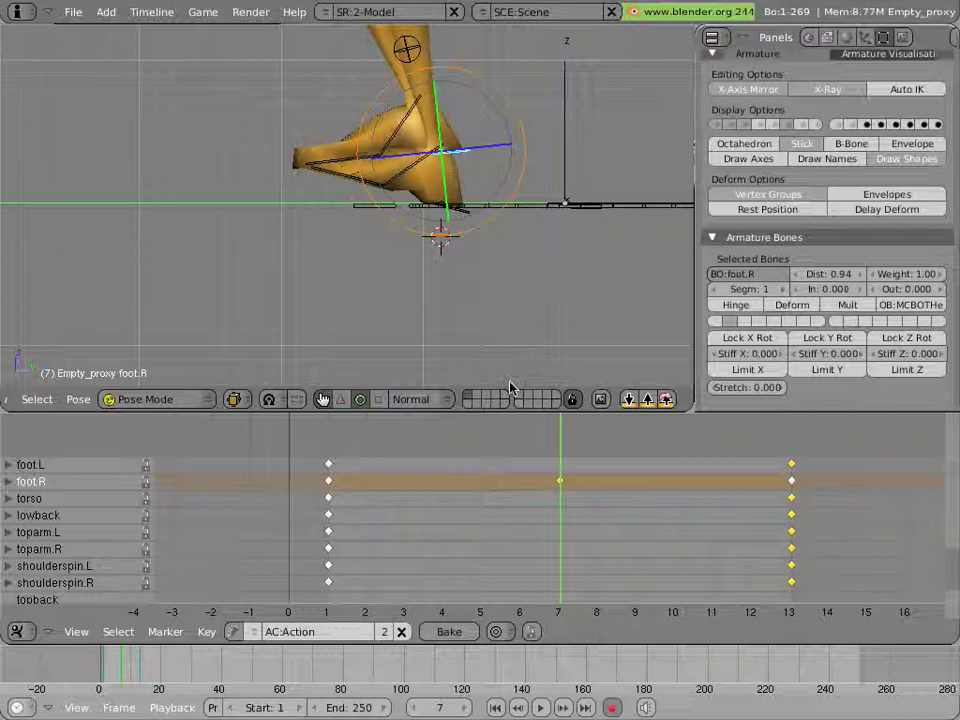
right_click(463, 218)
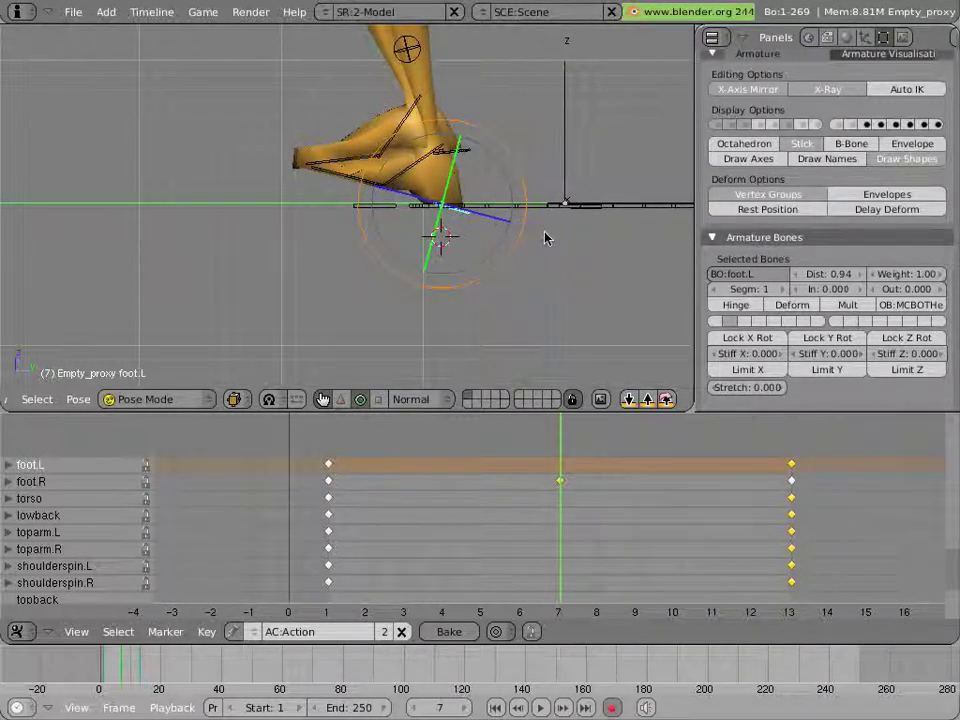
drag(600, 510, 794, 520)
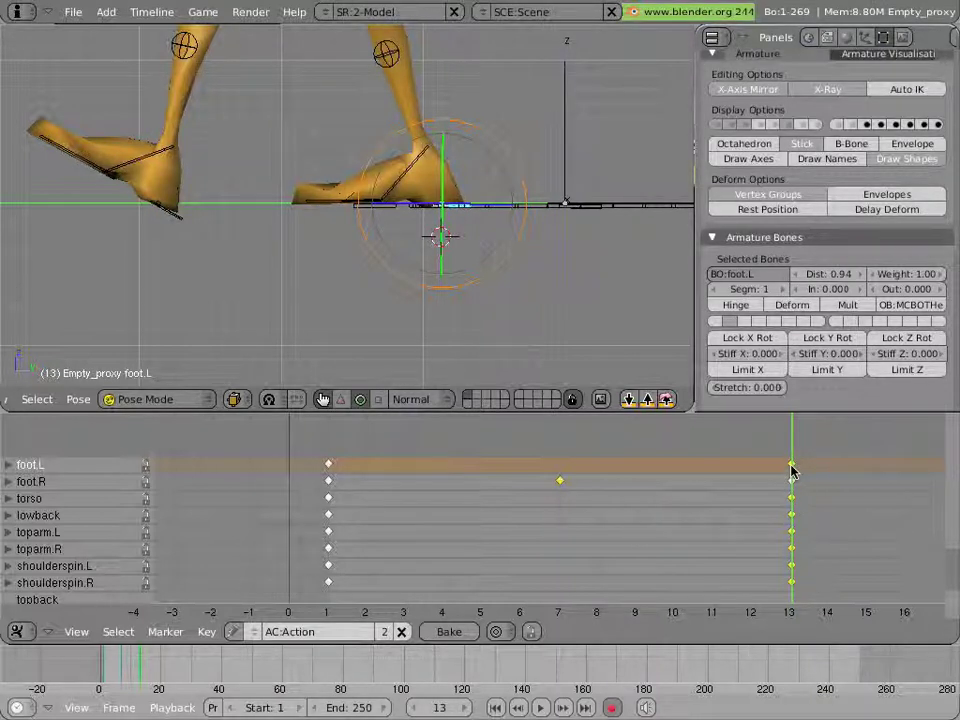
click(791, 467)
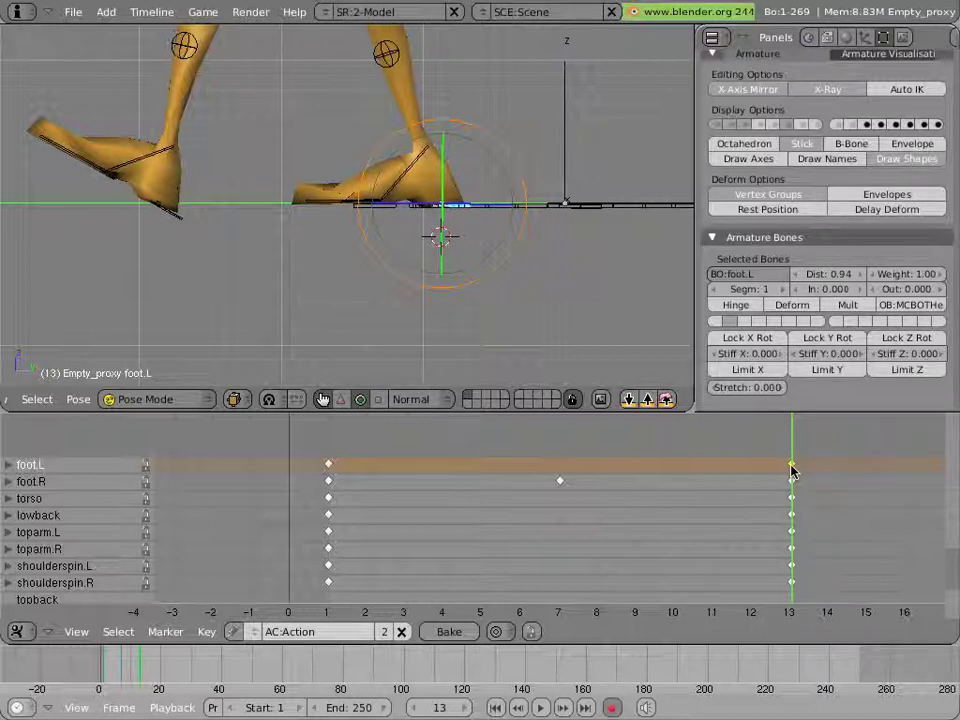
key(g)
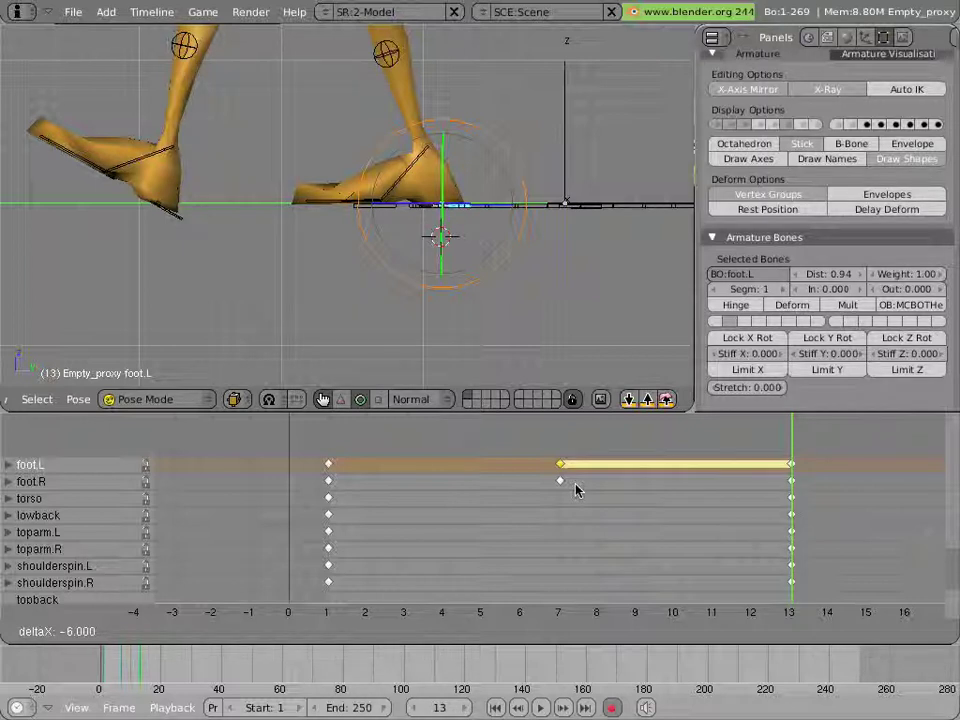
click(575, 489)
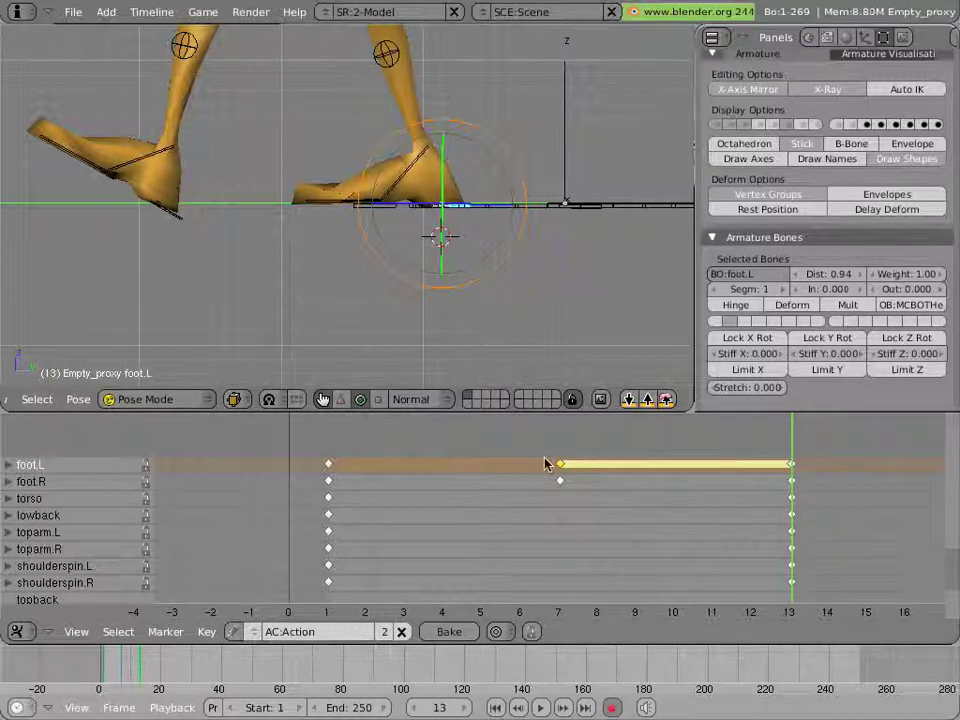
key(Left)
key(Left)
key(Left)
key(Left)
key(Left)
key(Left)
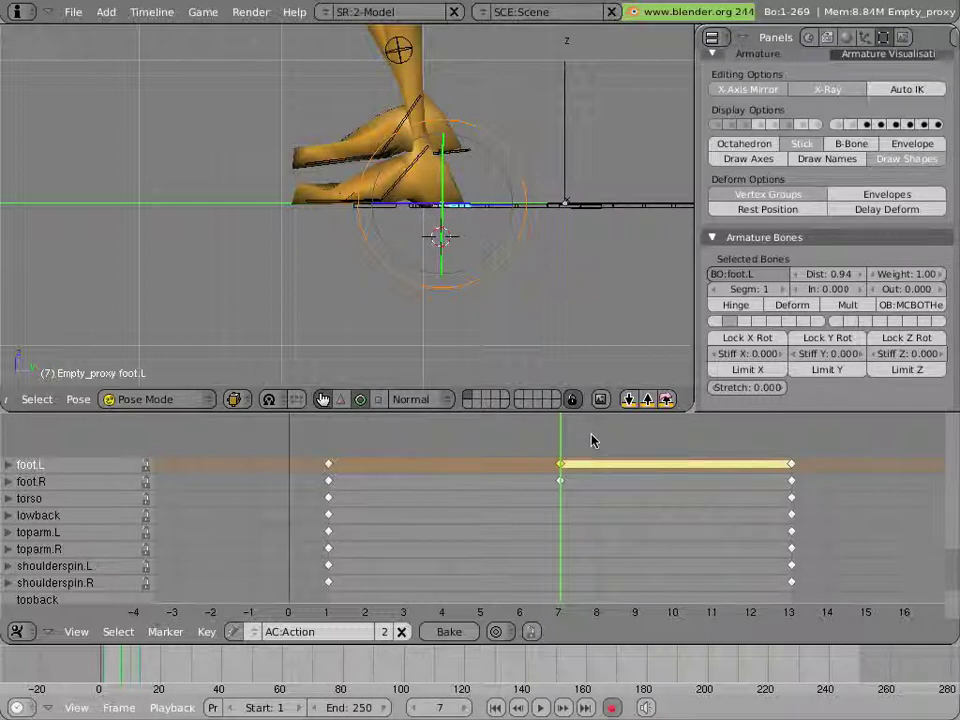
- Move the torso bone up 0.1 along the global Z axis at frame 7
scroll(512, 235, down, 5)
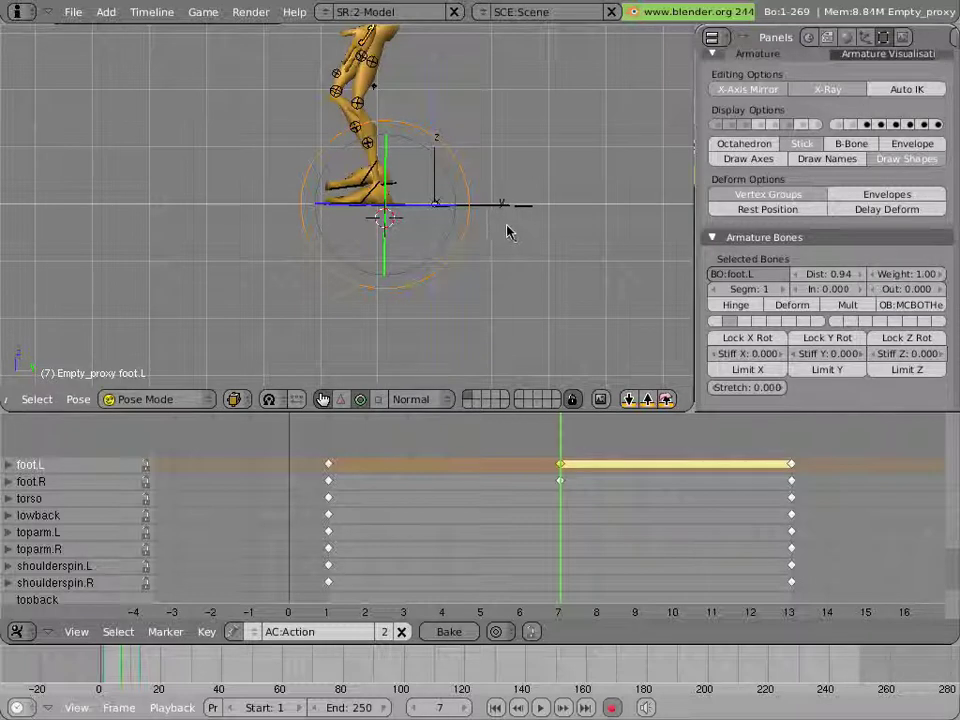
shift+scroll(458, 209, up, 1)
shift+middle_drag(458, 209, 480, 268)
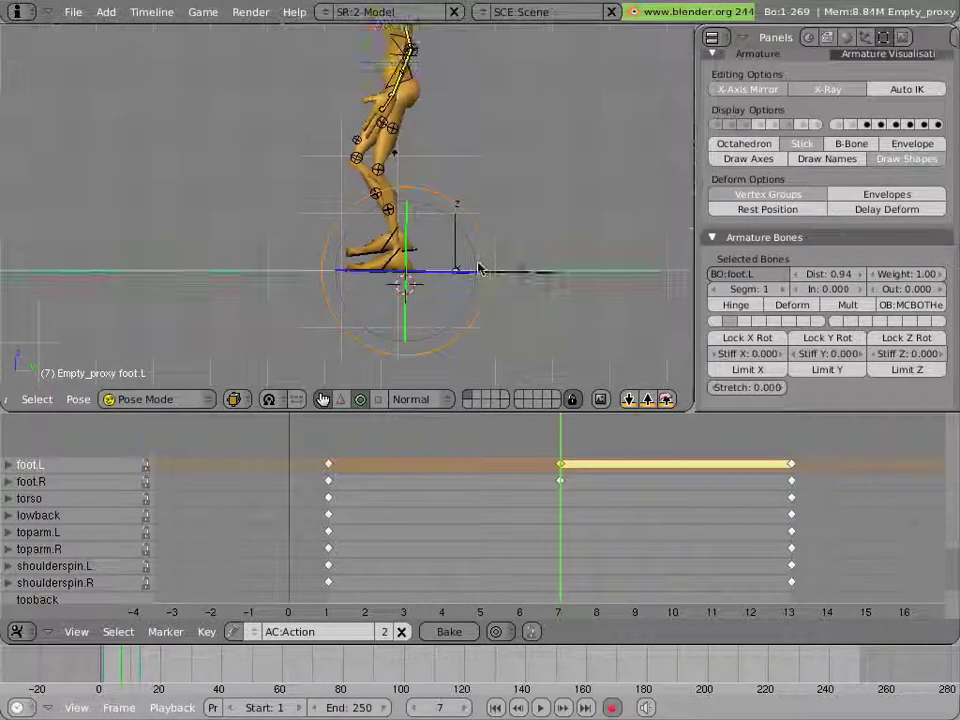
right_click(380, 57)
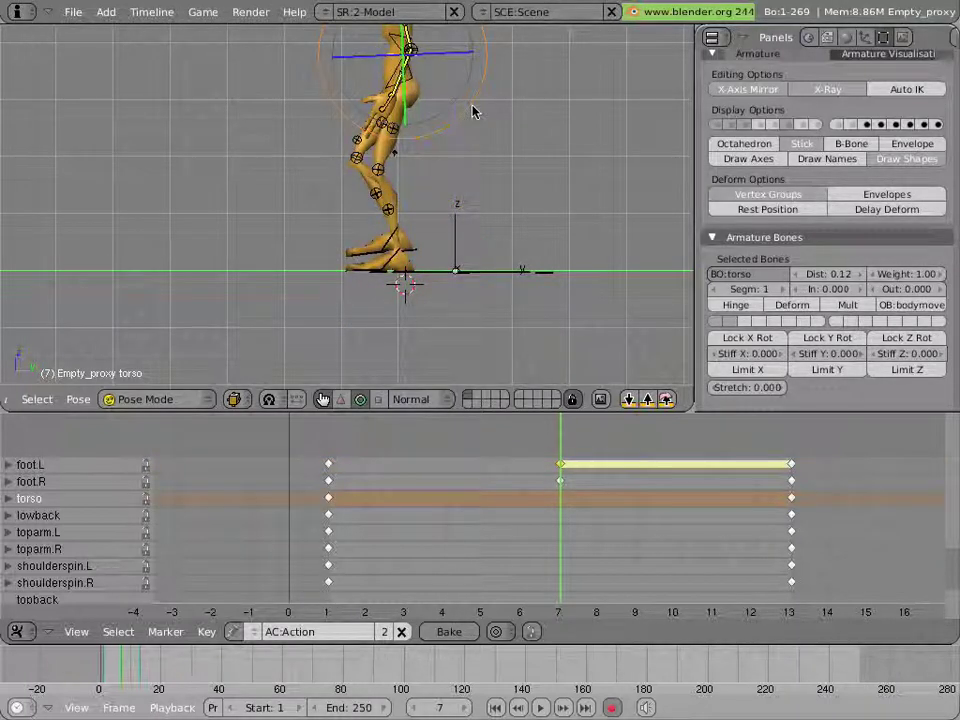
key(g)
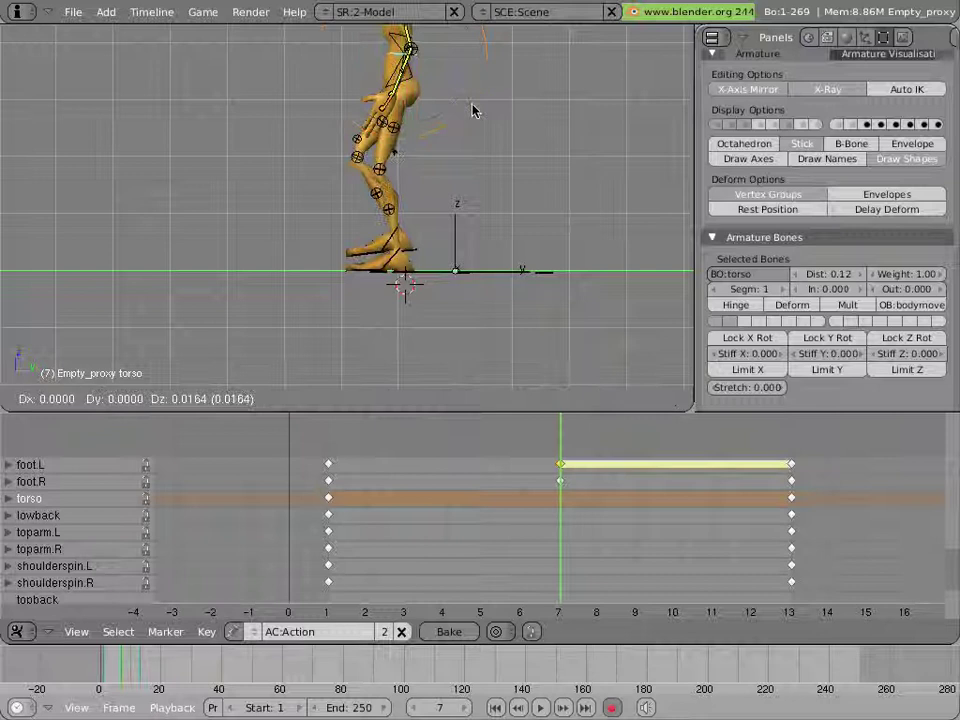
key(z)
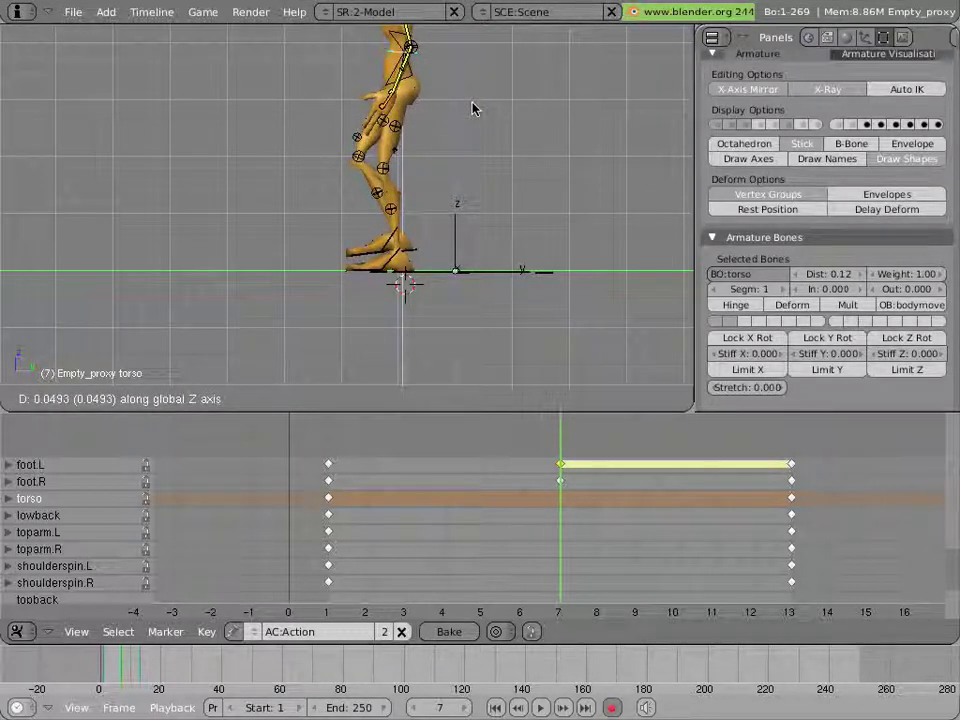
text(0.1)
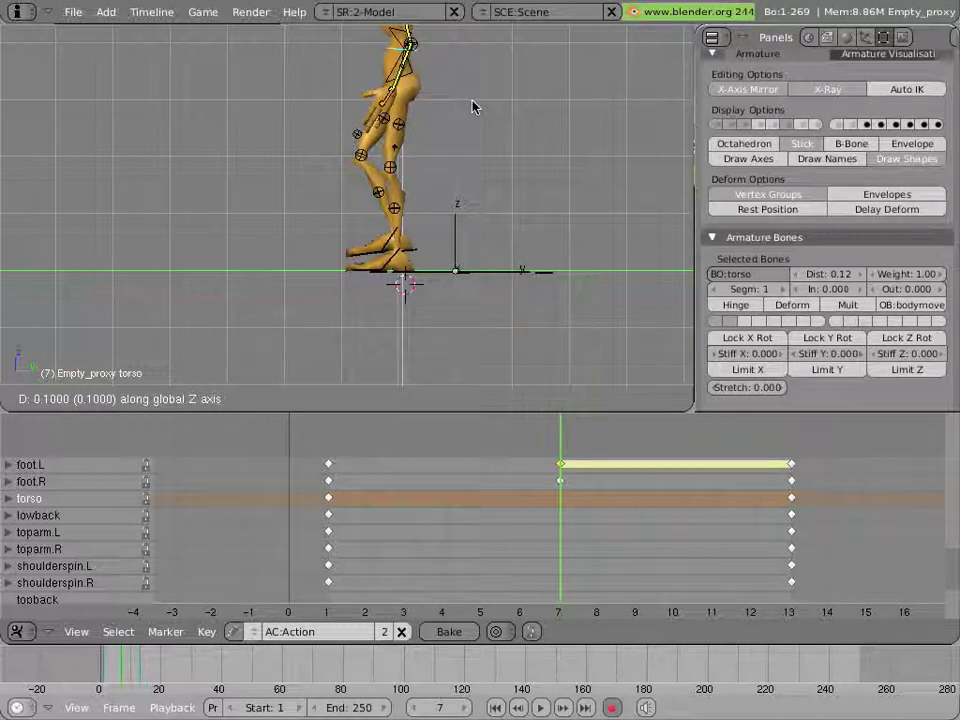
key(Return)
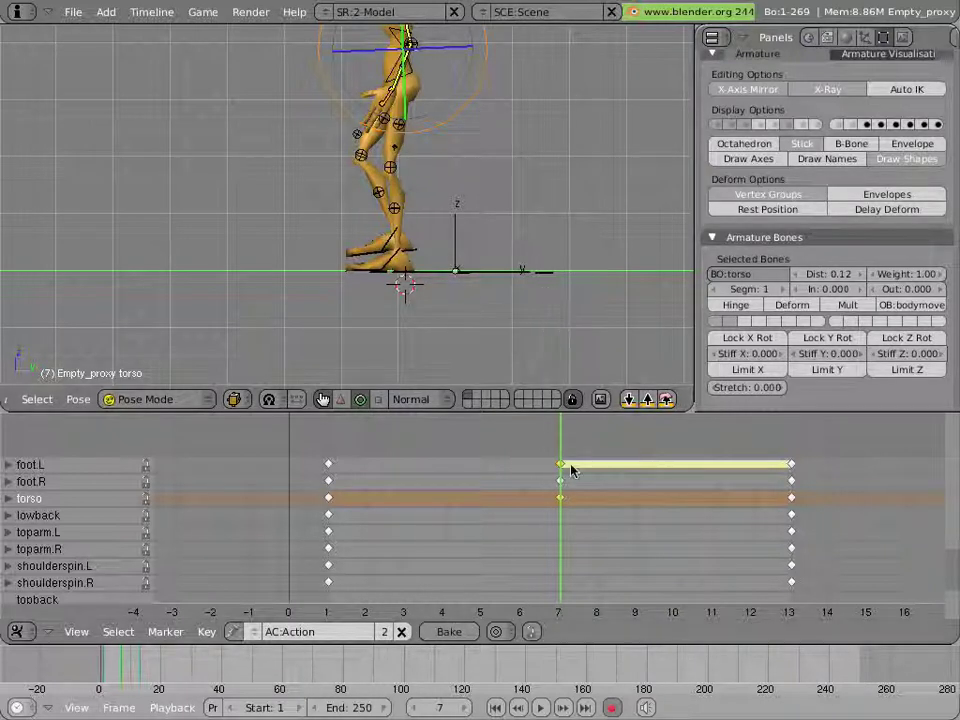
- Scrub the action between frames 13 and 1 with the whole figure in view to check the step, ending at frame 1
middle_drag(546, 336, 440, 180)
key(KP_4)
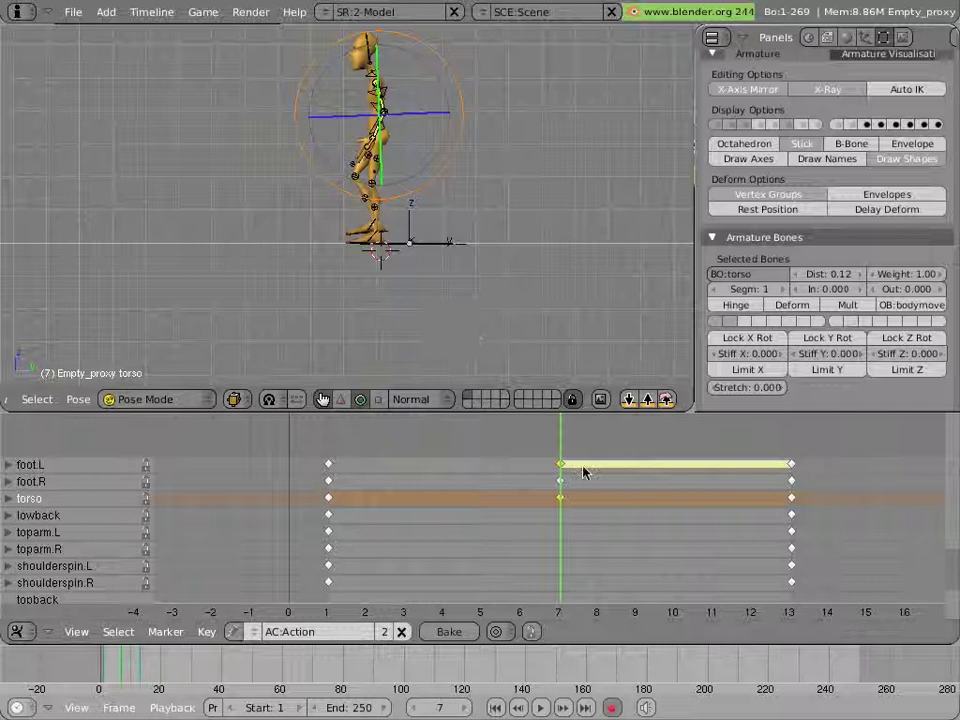
mouse_move(544, 457)
mouse_down()
mouse_move(553, 456)
mouse_move(368, 402)
mouse_move(330, 430)
mouse_move(480, 443)
mouse_move(765, 508)
mouse_move(792, 505)
mouse_up()
click(442, 430)
click(330, 430)
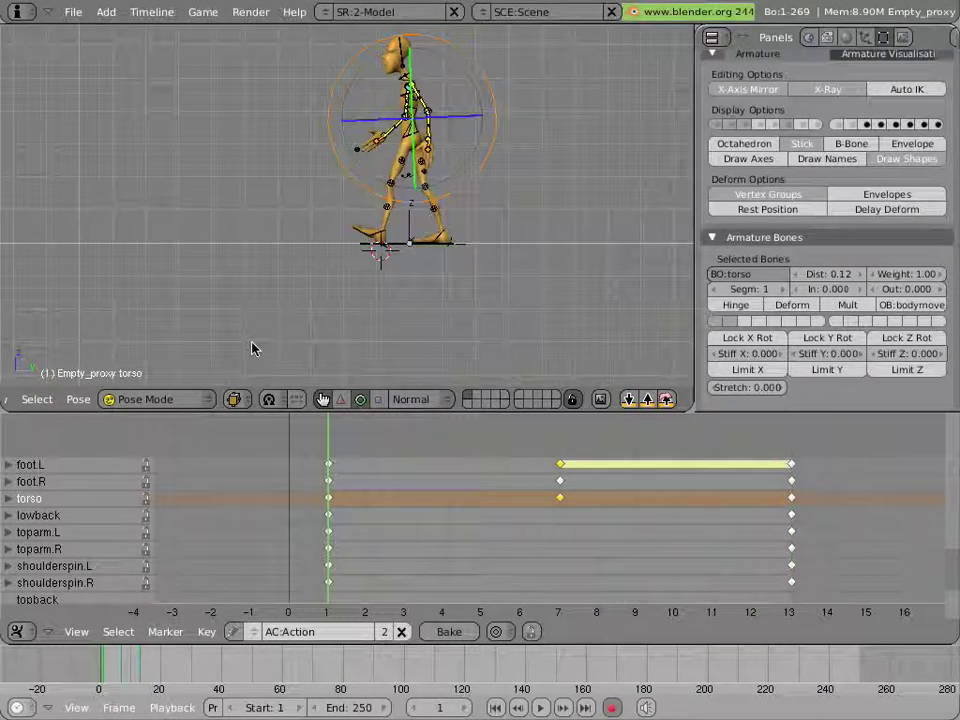
- Scrub the action repeatedly between frames 1 and 13 in side view to check the step's motion, ending at frame 7
click(868, 564)
click(442, 430)
click(326, 430)
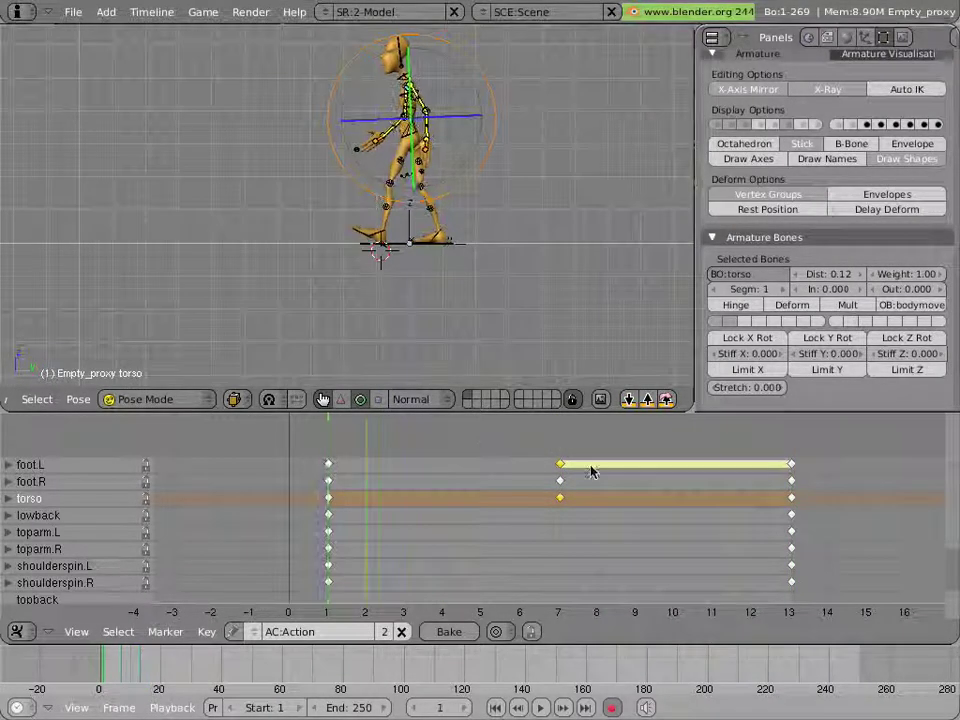
click(711, 480)
click(365, 430)
click(328, 430)
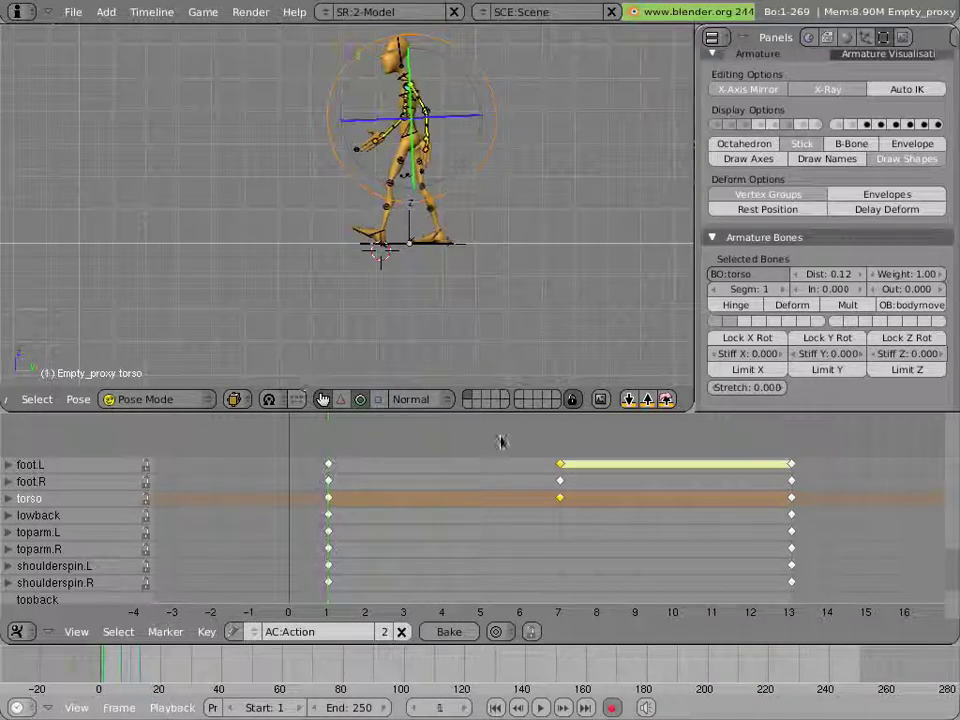
click(714, 490)
click(328, 430)
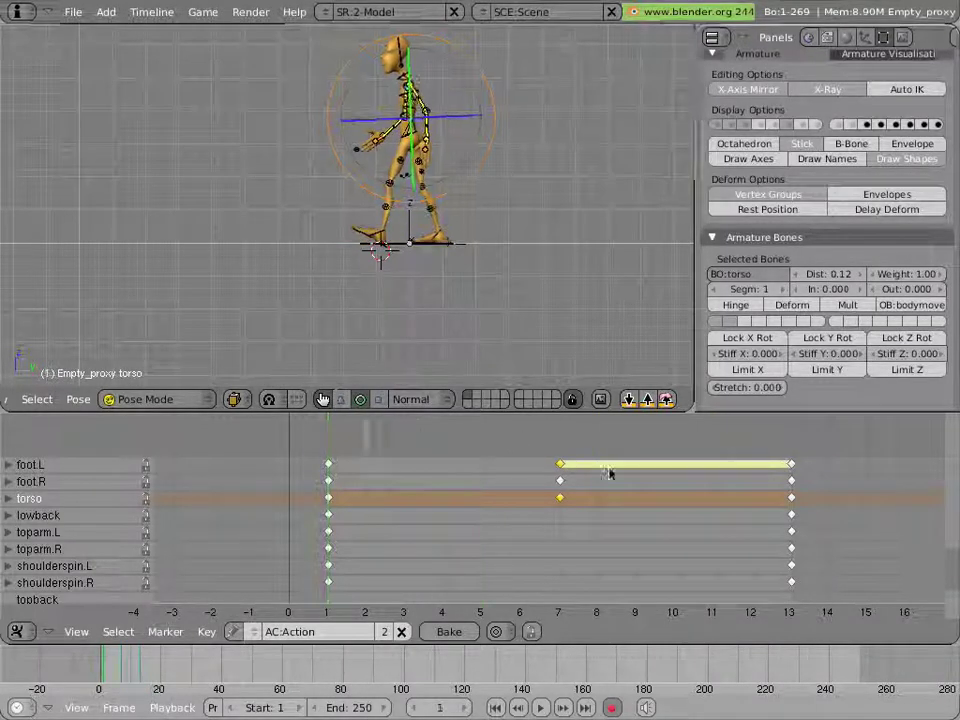
mouse_move(611, 476)
mouse_down()
mouse_move(806, 519)
mouse_move(563, 463)
mouse_move(360, 388)
mouse_move(756, 501)
mouse_move(476, 424)
mouse_move(675, 450)
mouse_move(748, 480)
mouse_up()
drag(668, 486, 572, 456)
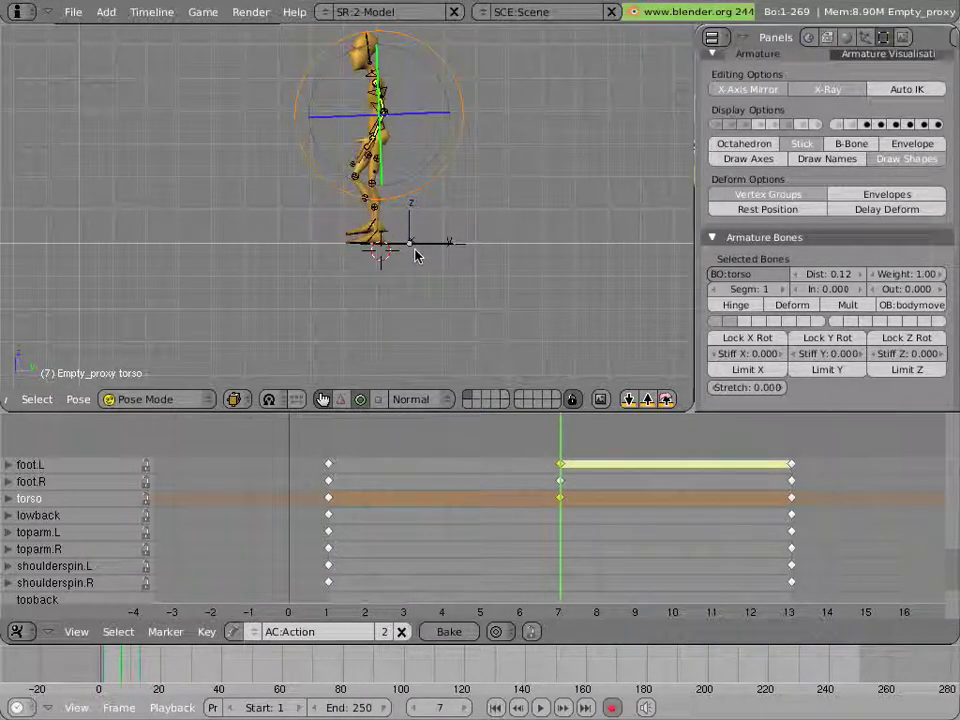
- Rotate the lowback bone about -10 degrees in front view at frame 7 to tilt the hips
key(KP_1)
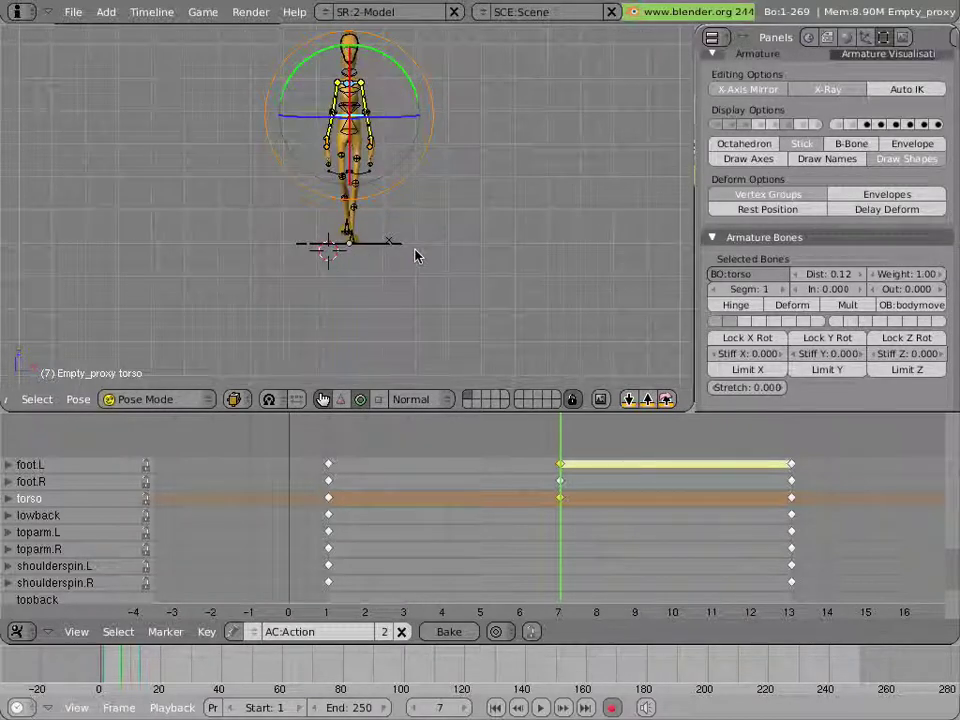
scroll(330, 162, up, 5)
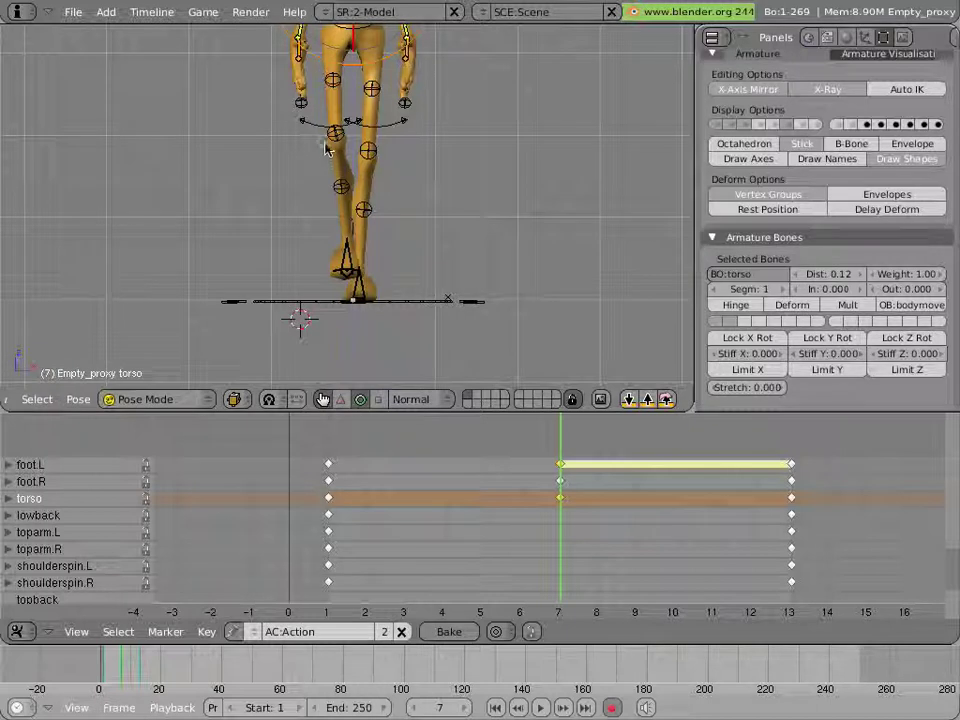
shift+scroll(330, 200, up, 3)
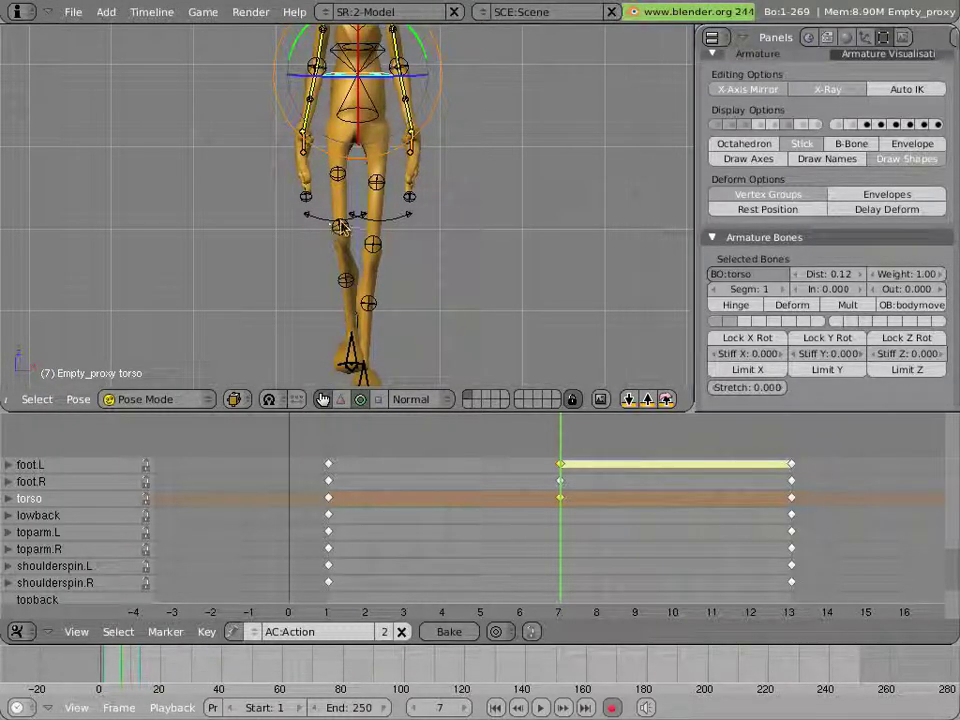
right_click(376, 116)
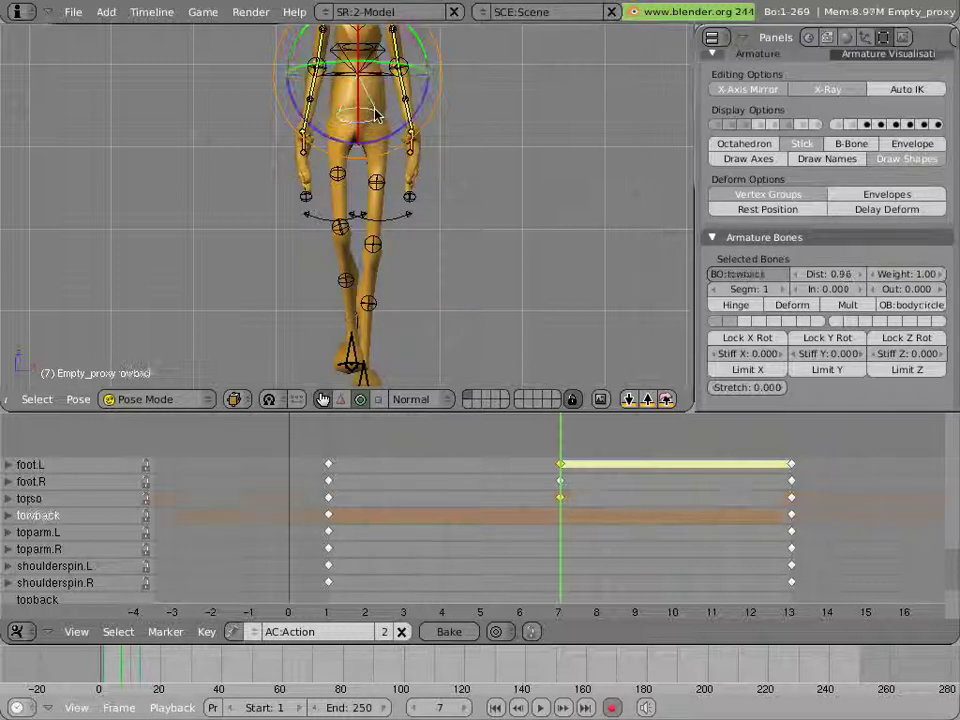
scroll(376, 116, down, 1)
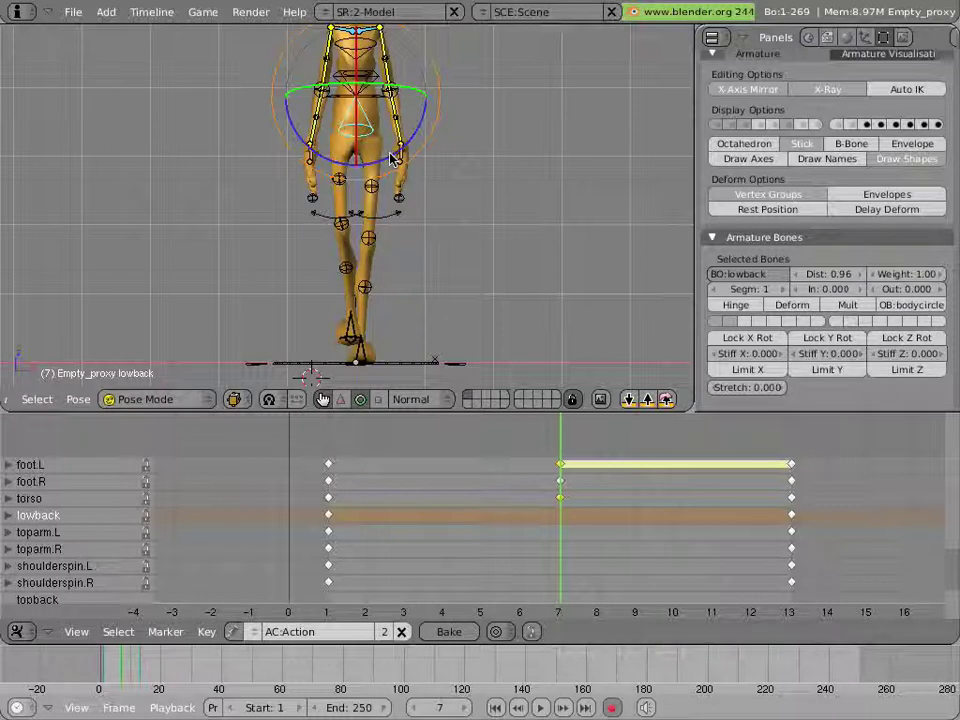
key(r)
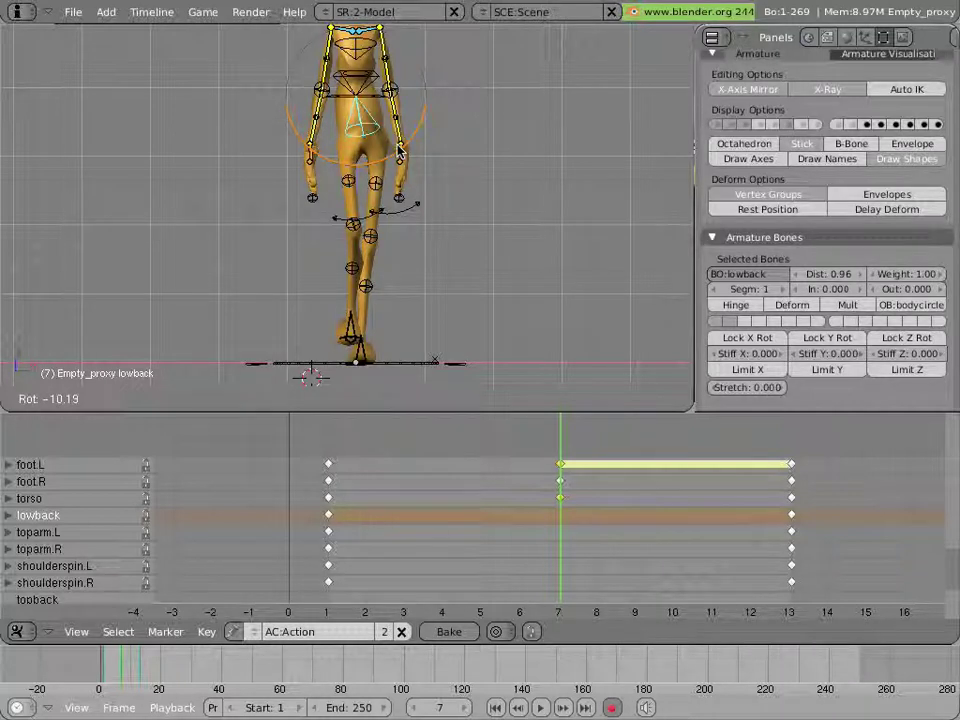
click(390, 172)
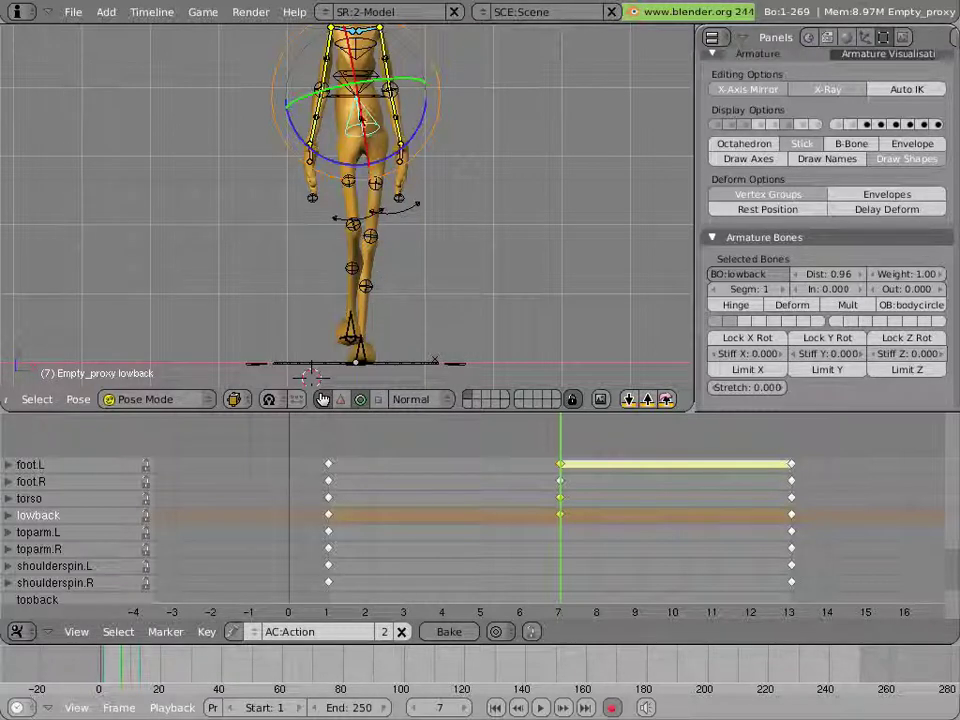
- Rotate the topback bone a few degrees in front view at frame 7 to tilt the shoulders opposite to the hips
right_click(380, 122)
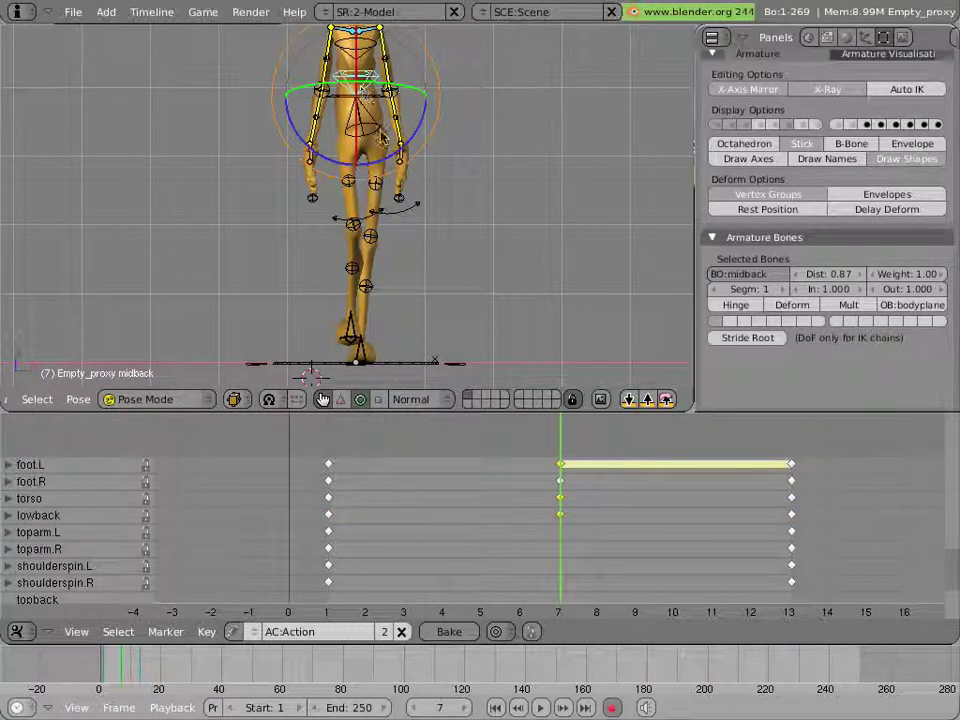
key(r)
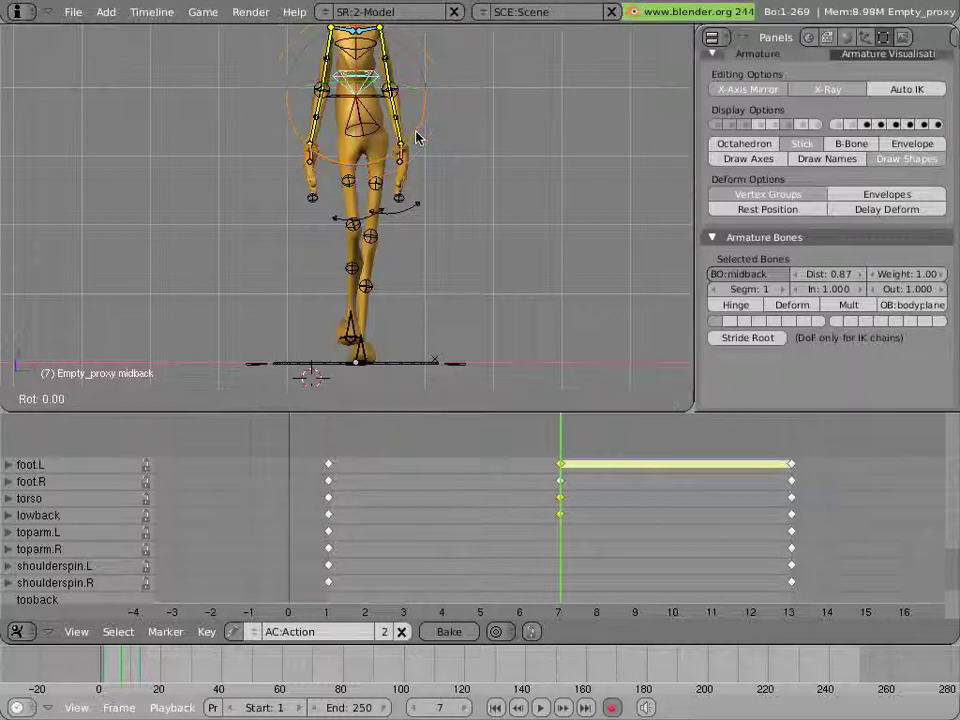
key(Escape)
right_click(290, 55)
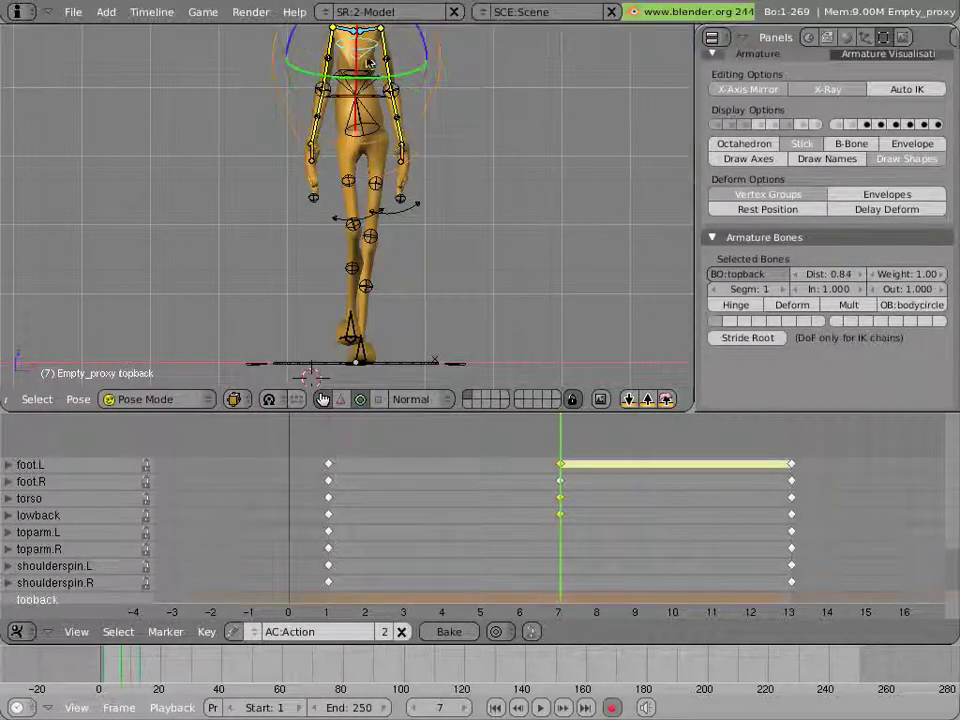
key(r)
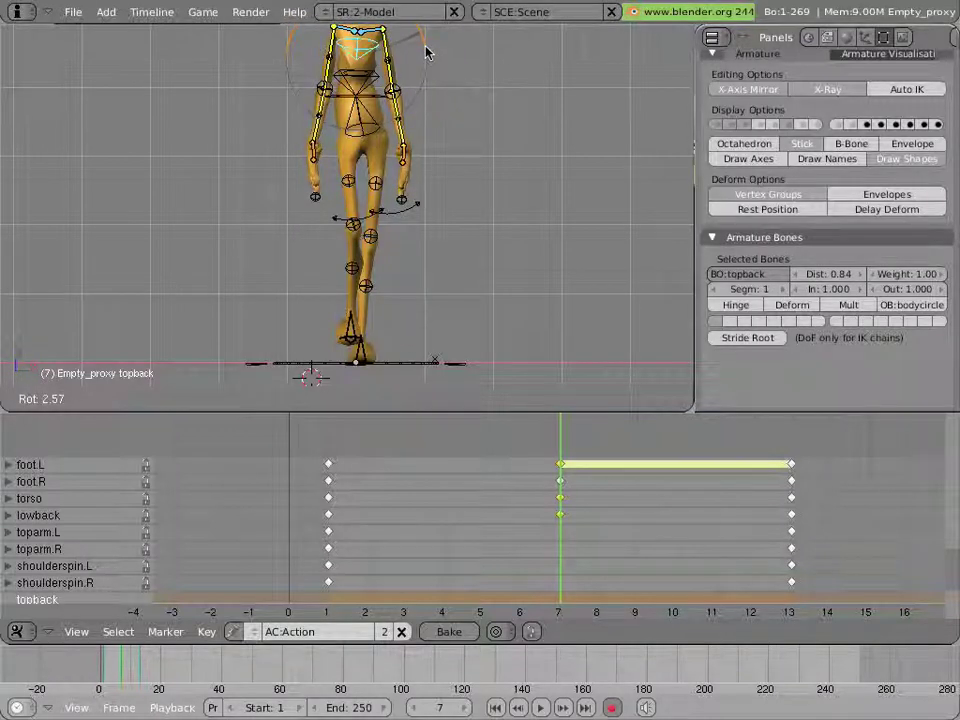
click(300, 118)
scroll(390, 158, down, 1)
key(KP_1)
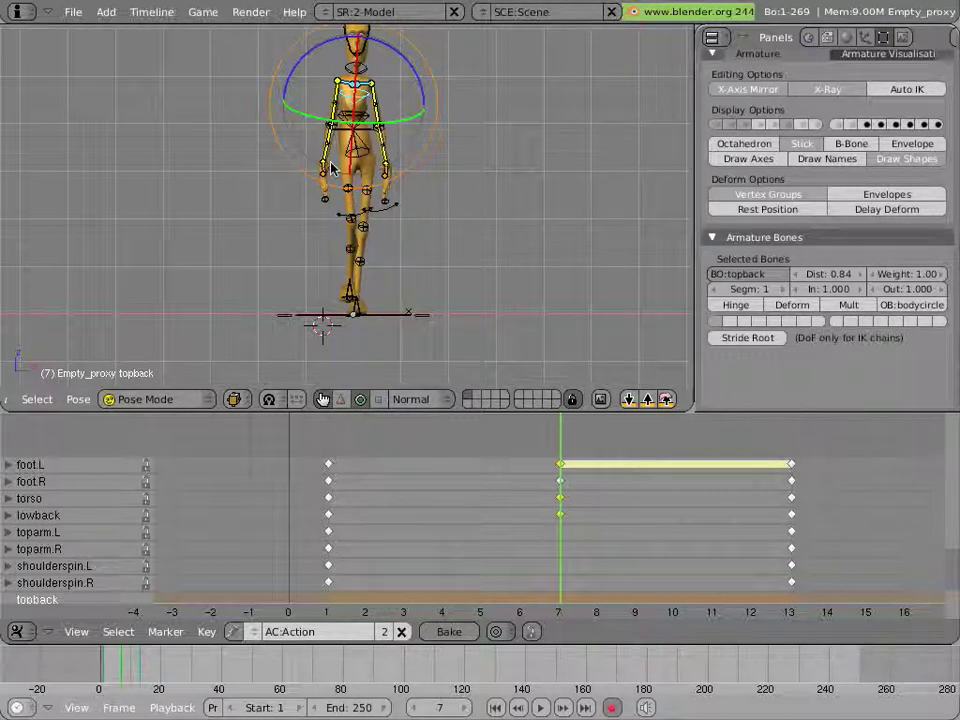
- Check the left hand's swing from frame 1, and rotate the left hand bone about -33 degrees in side view at frame 7
scroll(330, 167, up, 2)
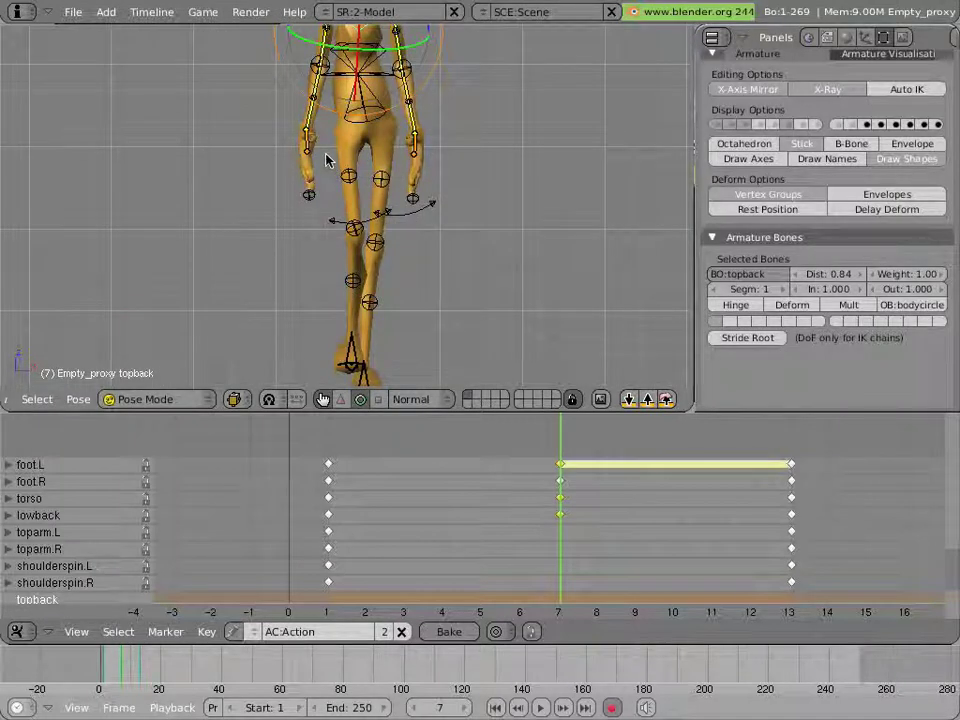
right_click(418, 155)
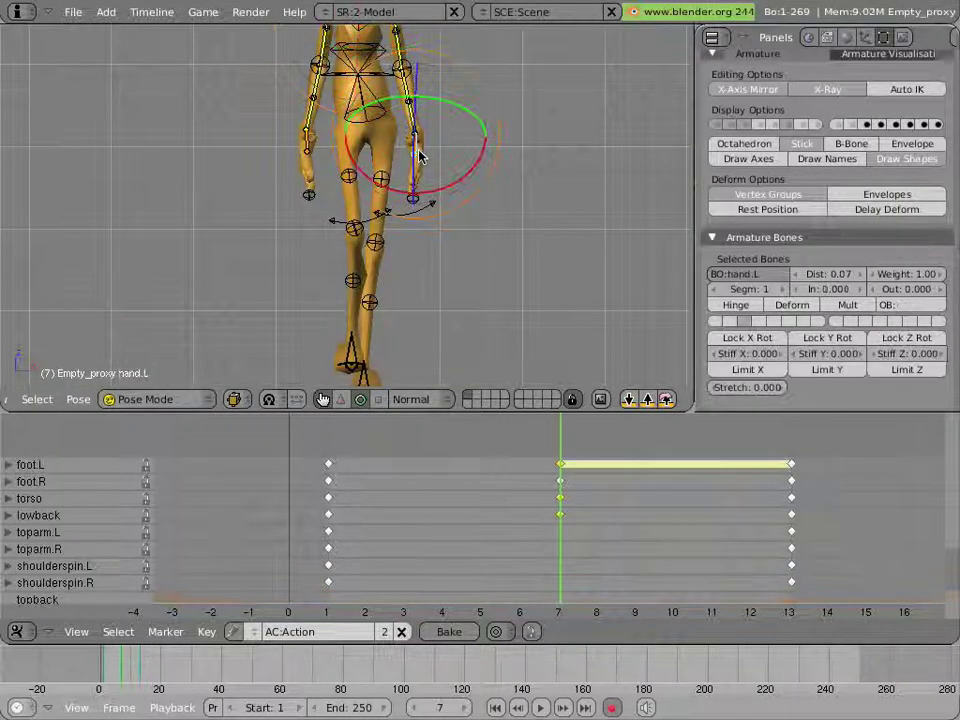
drag(420, 157, 497, 150)
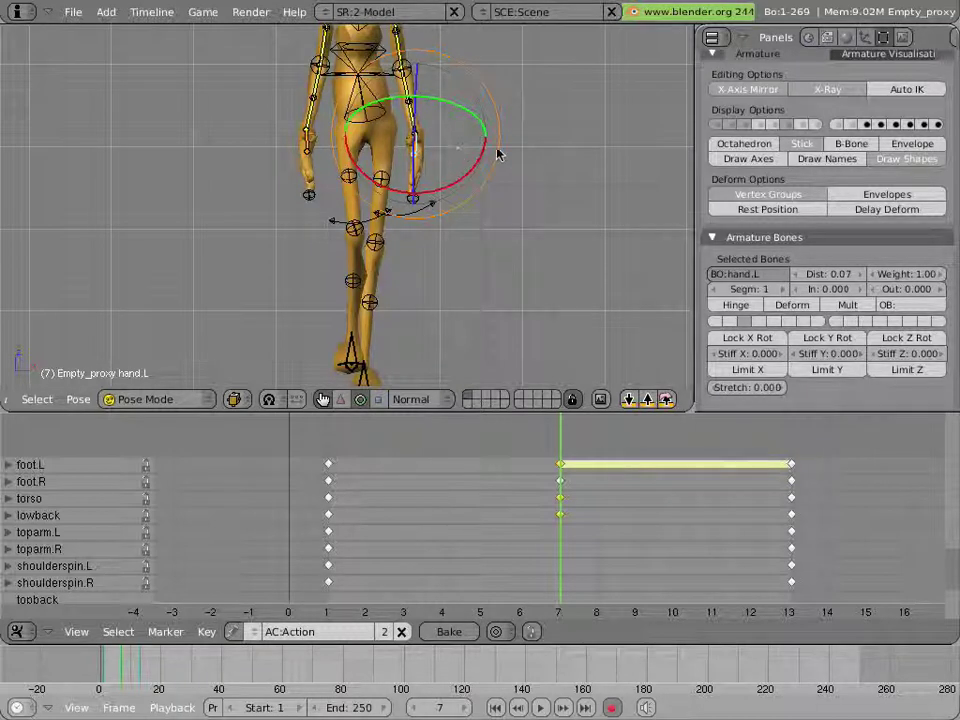
right_click(500, 153)
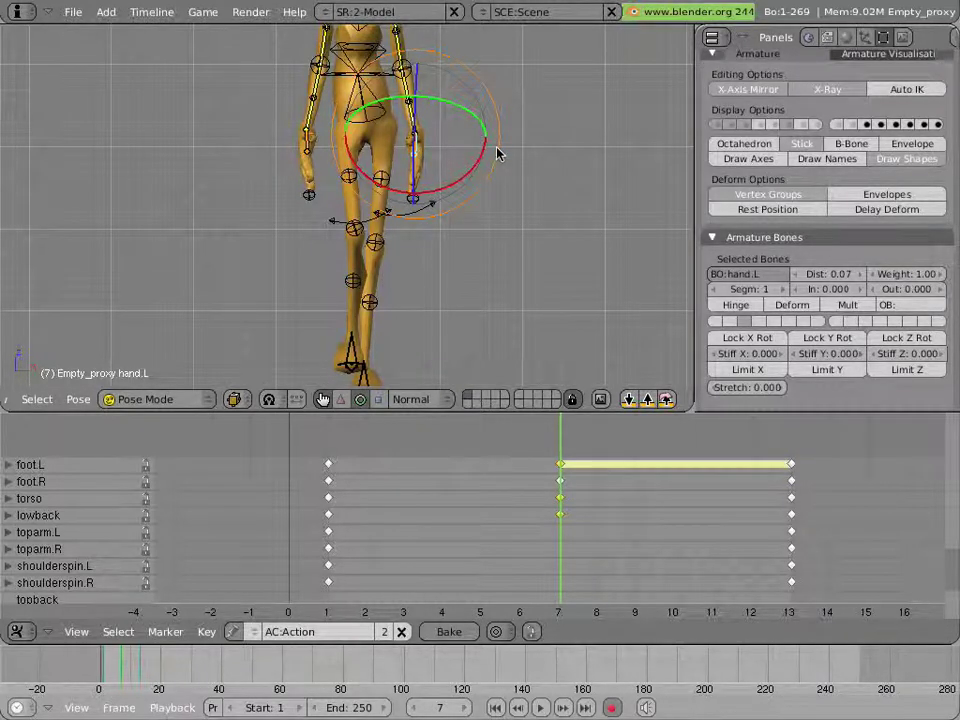
key(KP_3)
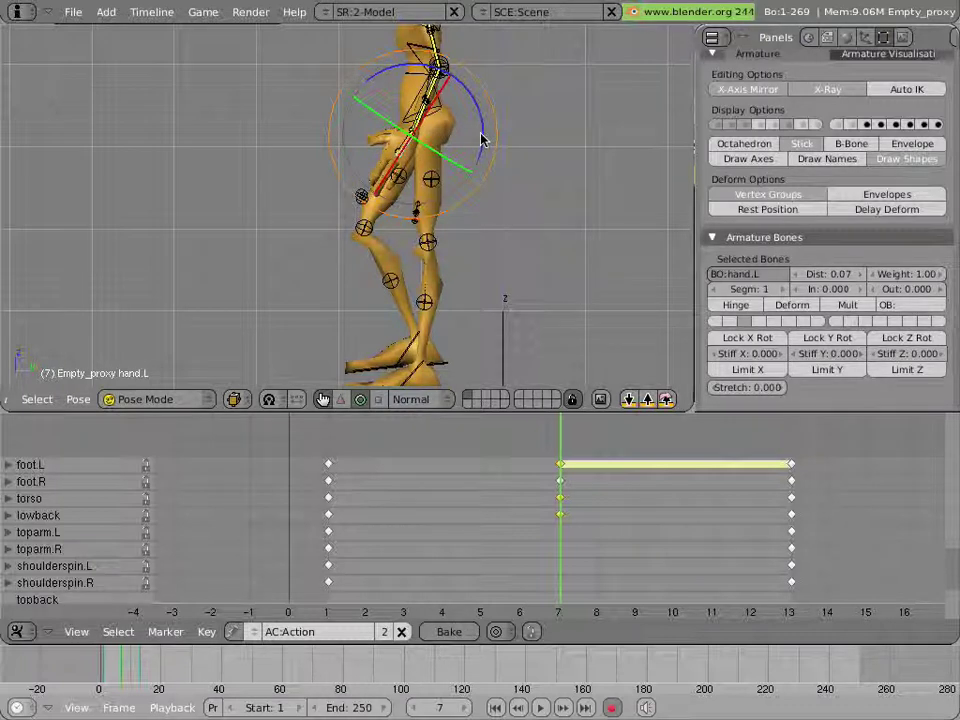
drag(501, 446, 330, 440)
click(561, 465)
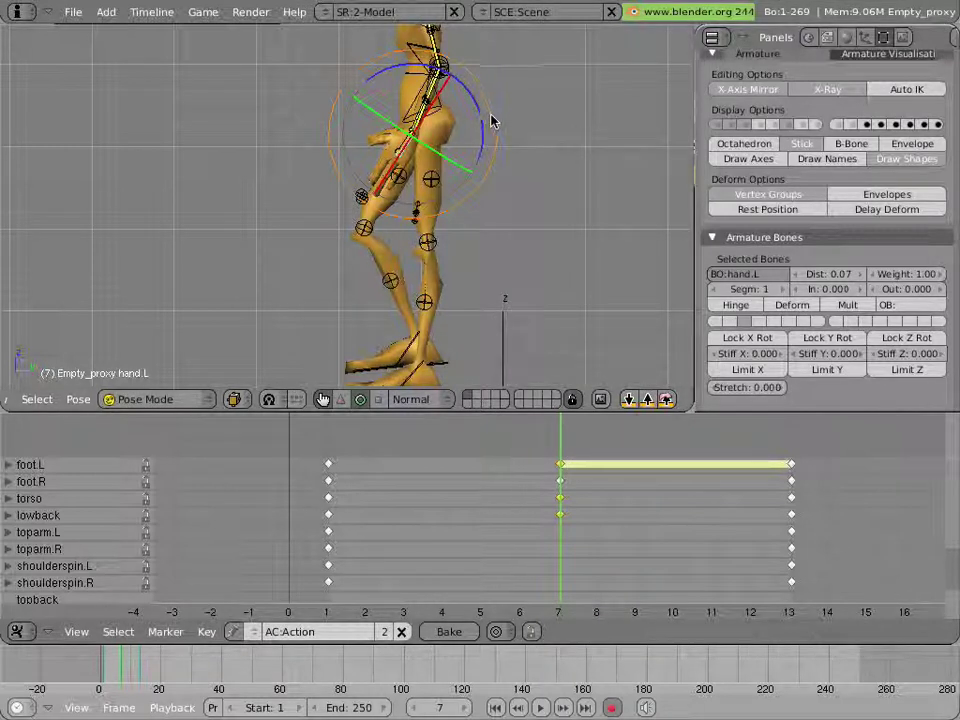
key(r)
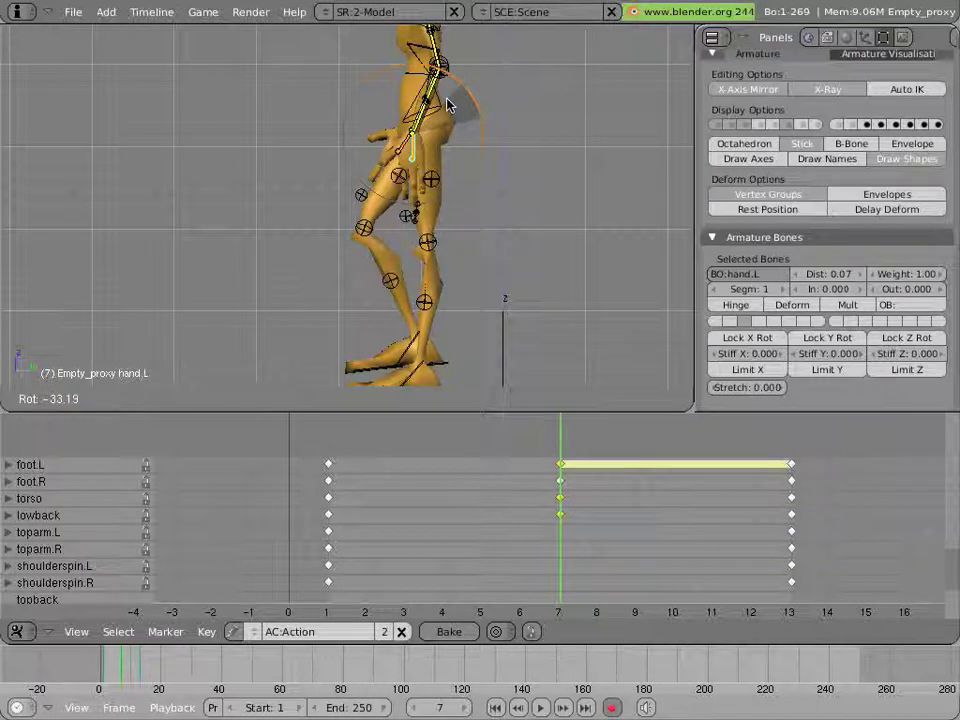
click(450, 100)
- Move the left hand bone about 0.19 backward along Y in side view at frame 7, bringing the arm beside the hip
click(573, 180)
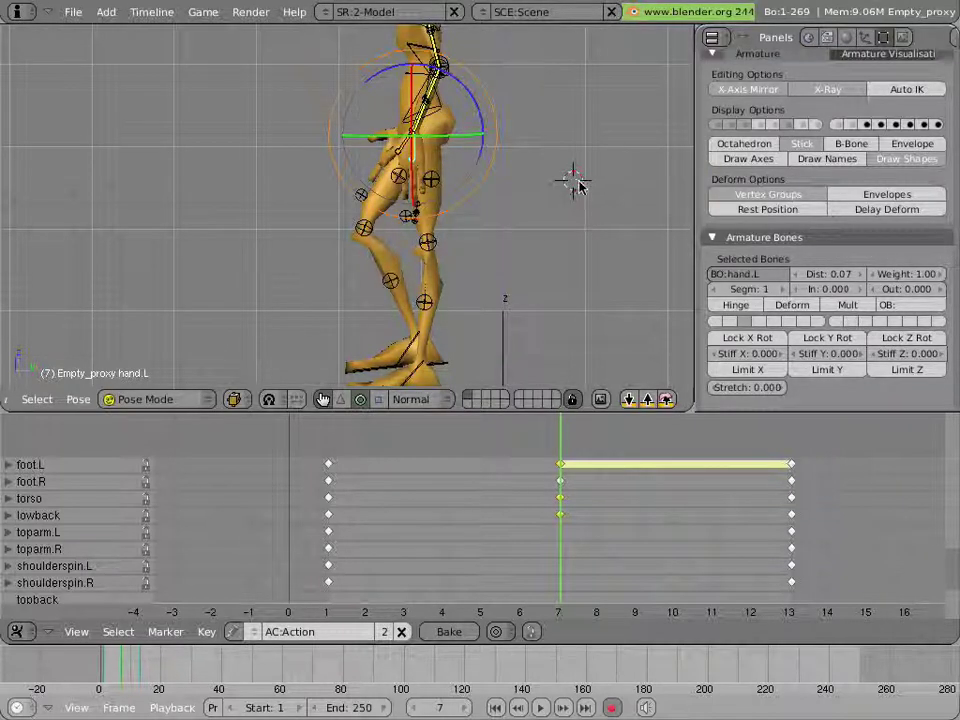
key(g)
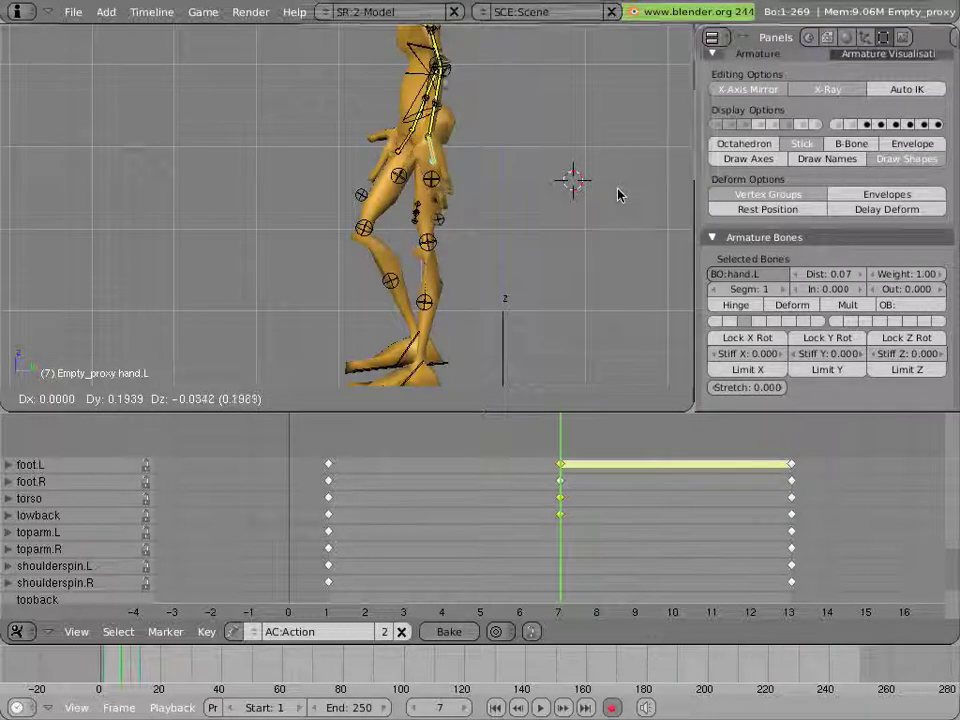
click(618, 195)
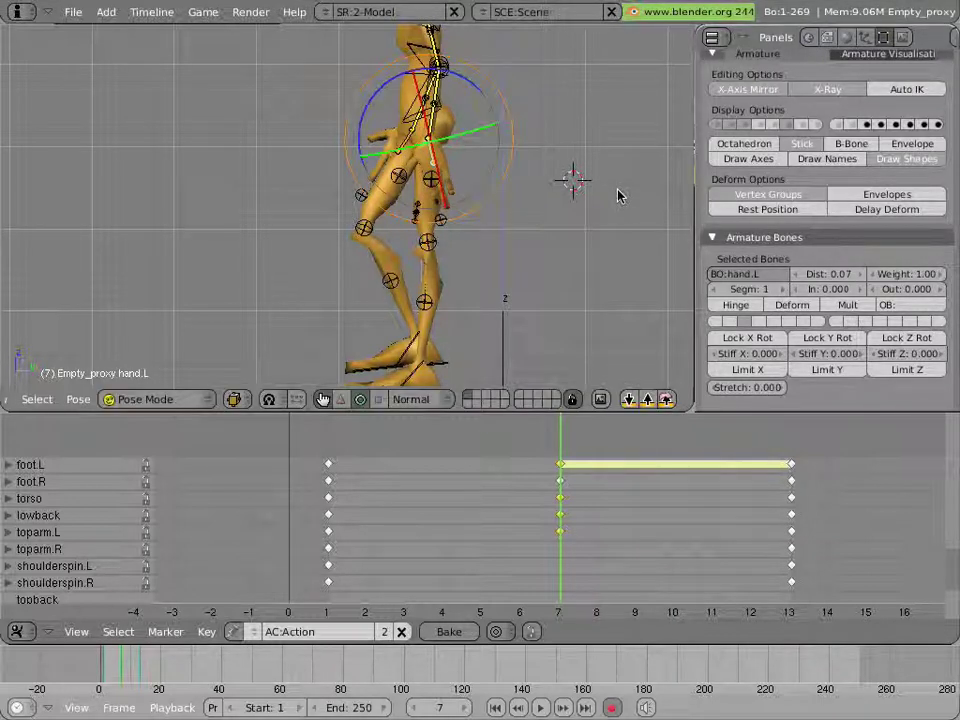
- Rotate the right lower arm bone about 4 degrees in side view at frame 7
right_click(410, 143)
right_click(437, 75)
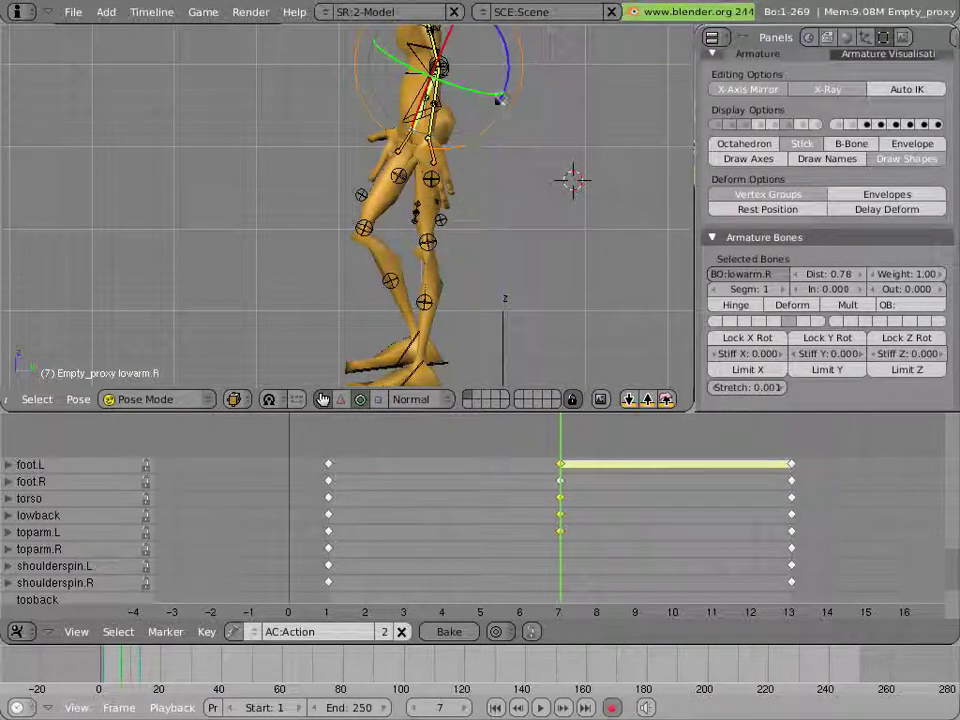
key(r)
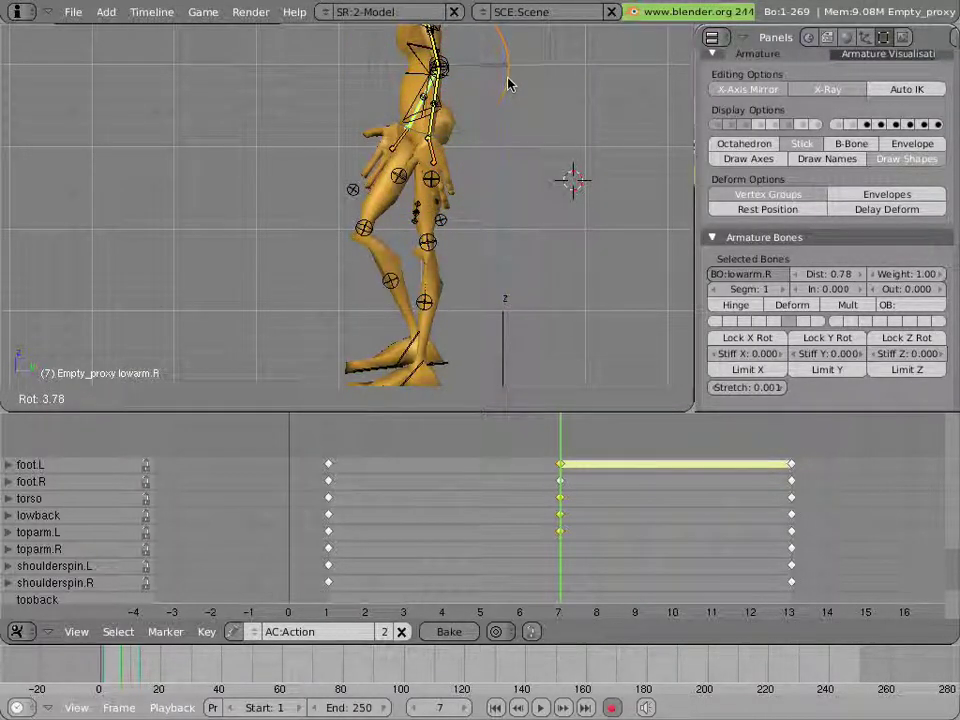
click(508, 81)
- Rotate the right hand bone about 12 degrees in side view, and scrub the action to check the arm swing around frame 7
right_click(385, 155)
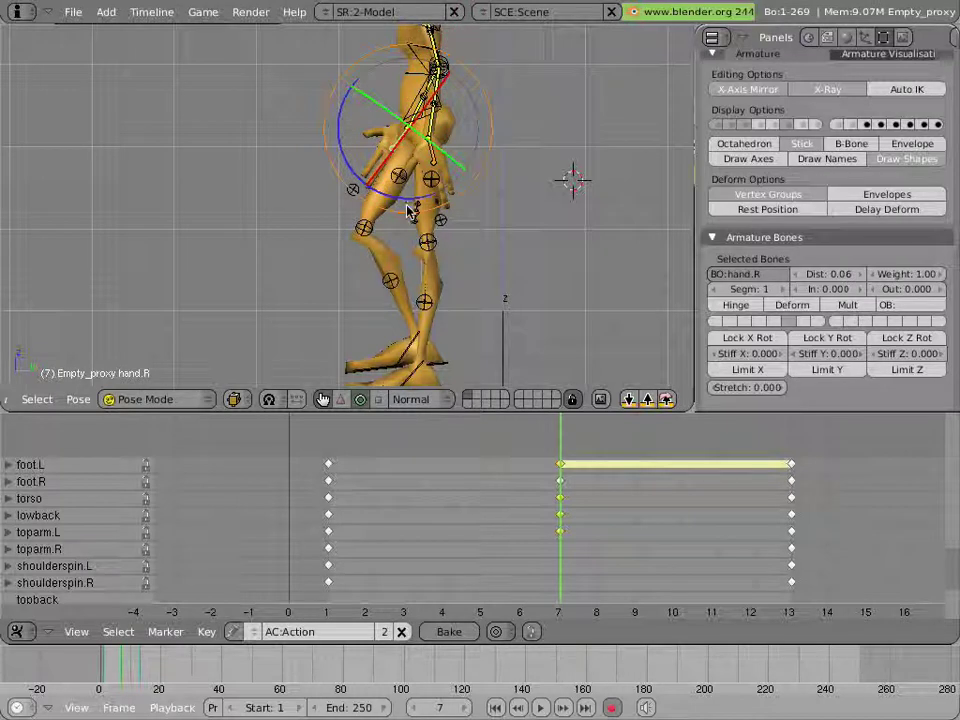
key(r)
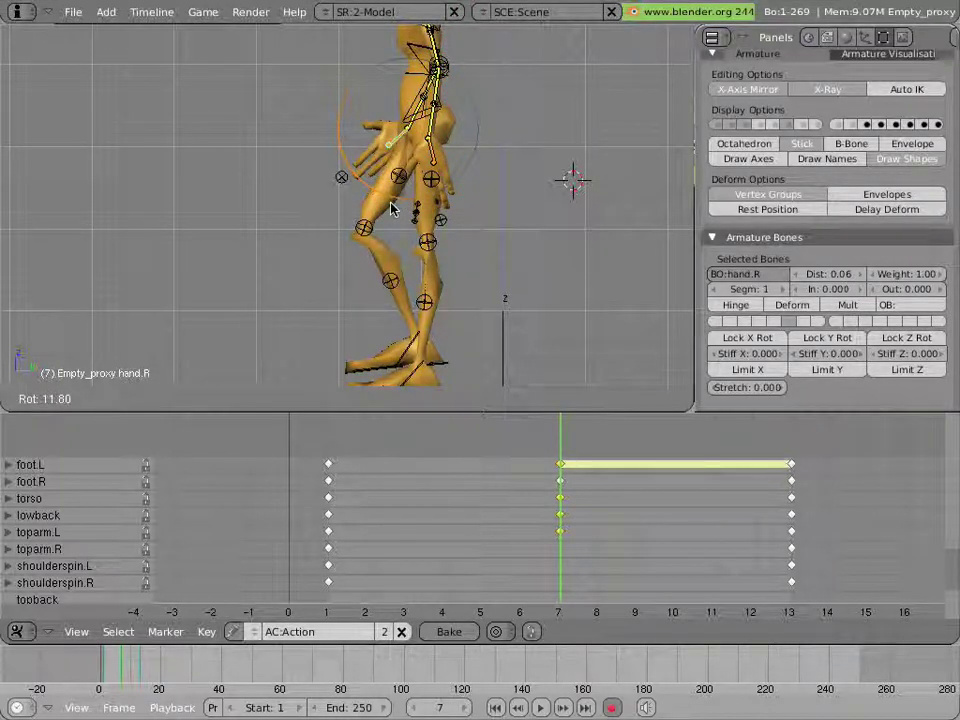
click(349, 176)
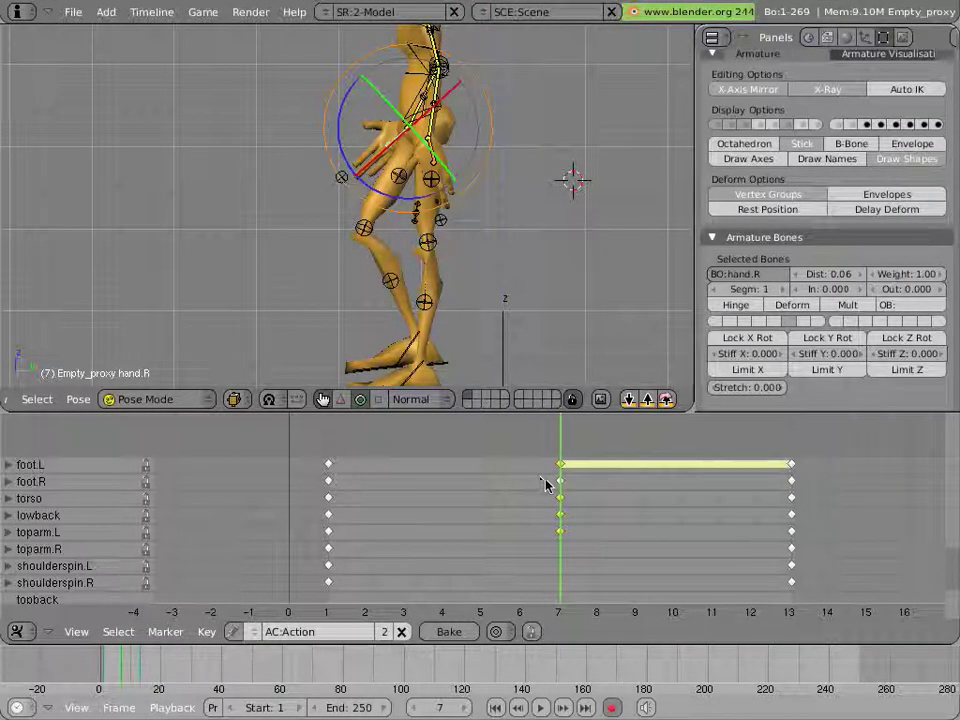
drag(546, 480, 560, 460)
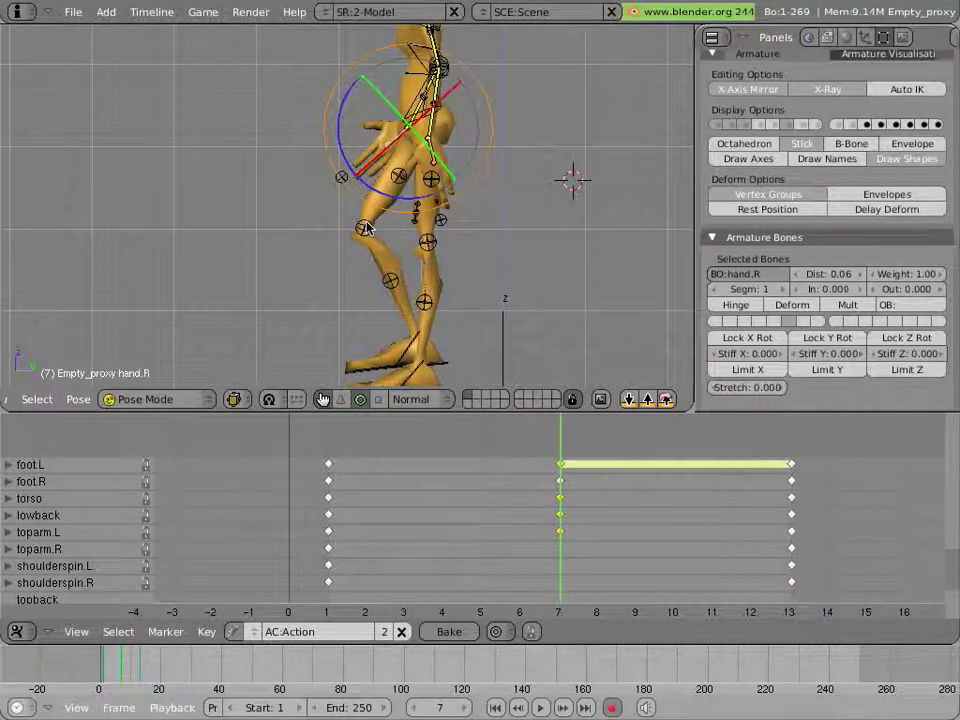
- Move the right hand bone about 0.11 inward and slightly down in front view at frame 7
key(KP_1)
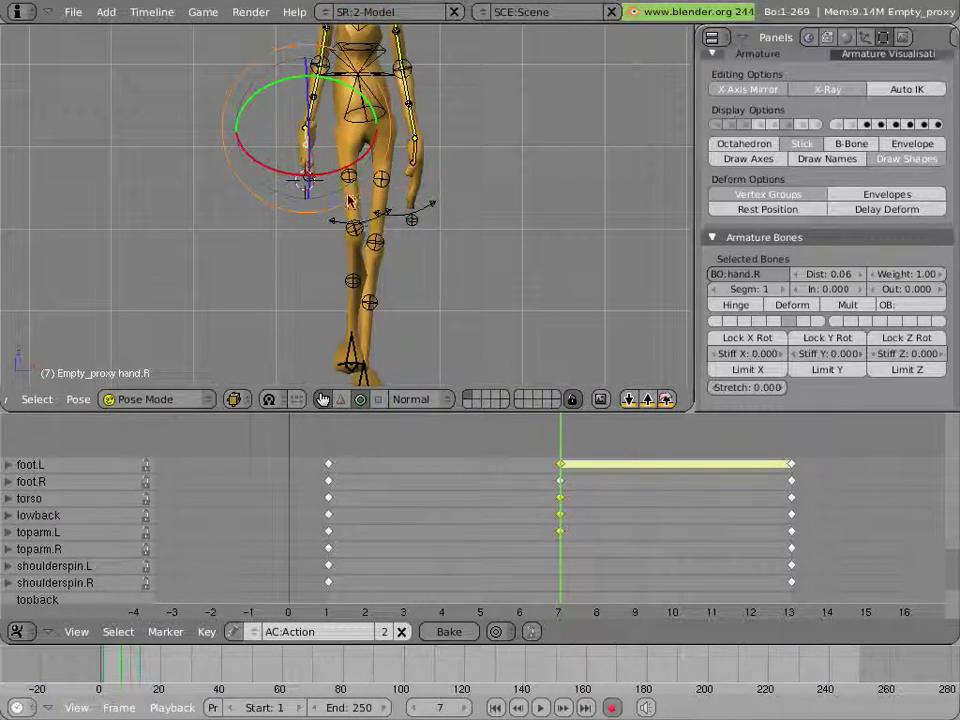
scroll(370, 240, down, 2)
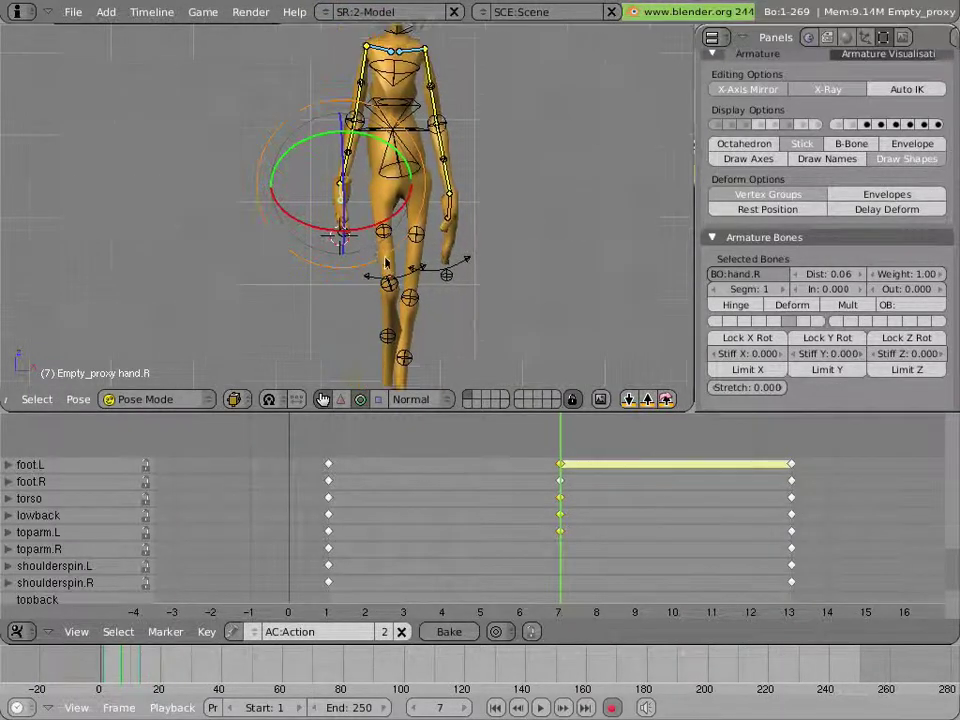
key(g)
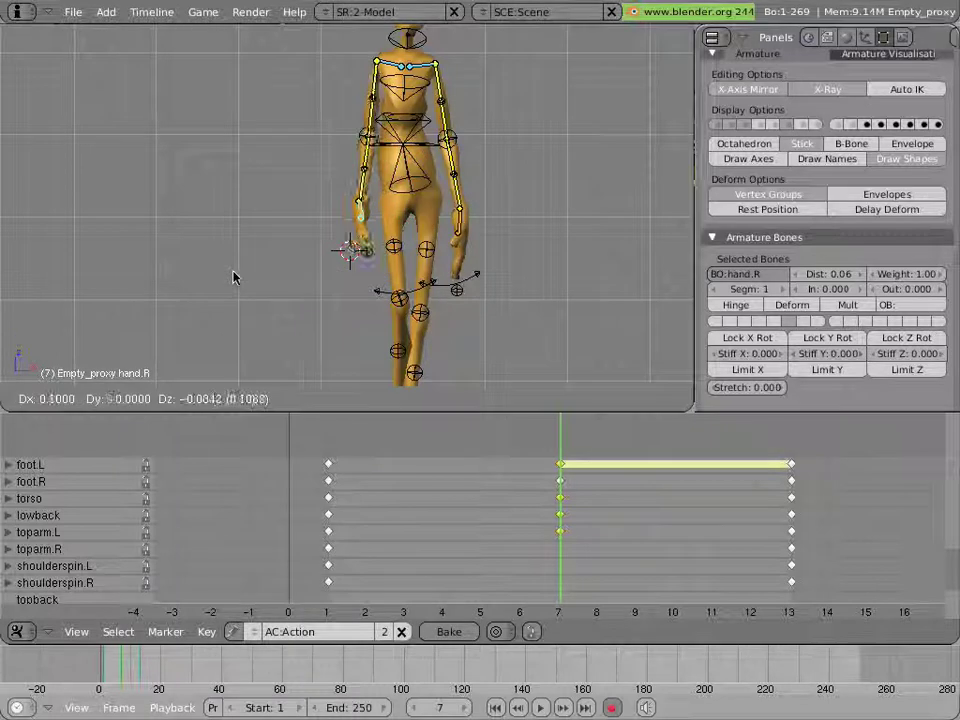
click(362, 275)
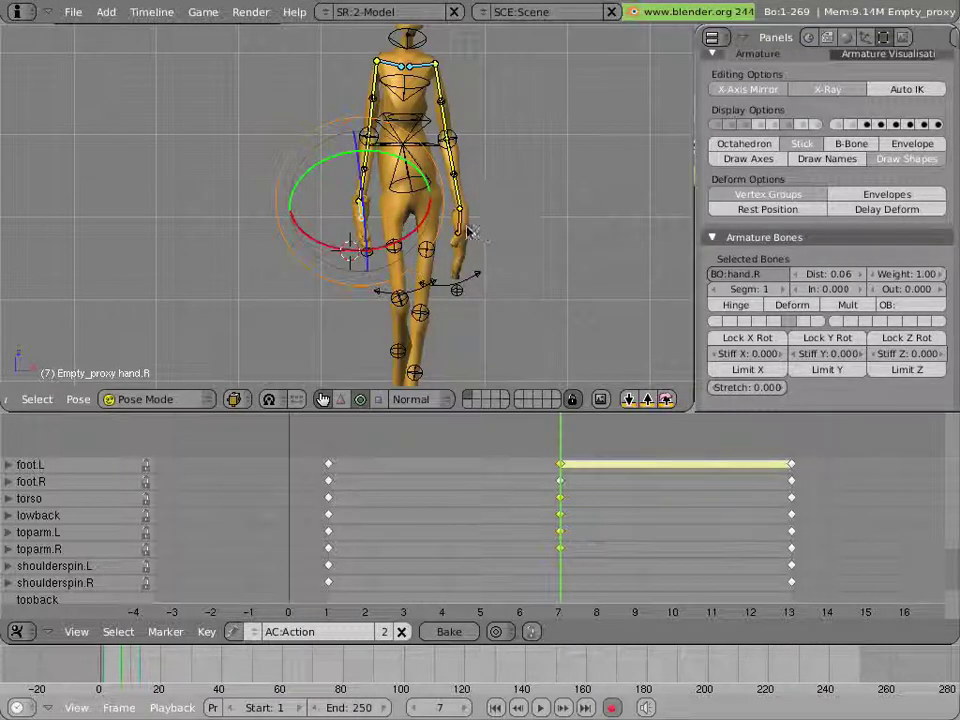
- Move the left hand bone about 0.09 inward toward the body in front view at frame 7
right_click(458, 215)
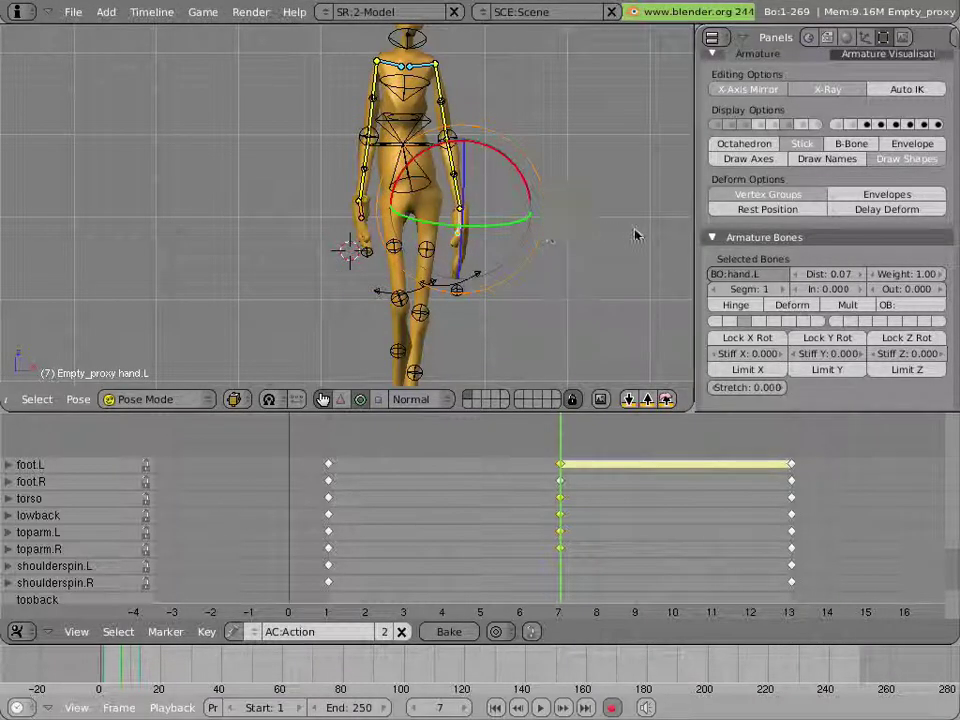
key(g)
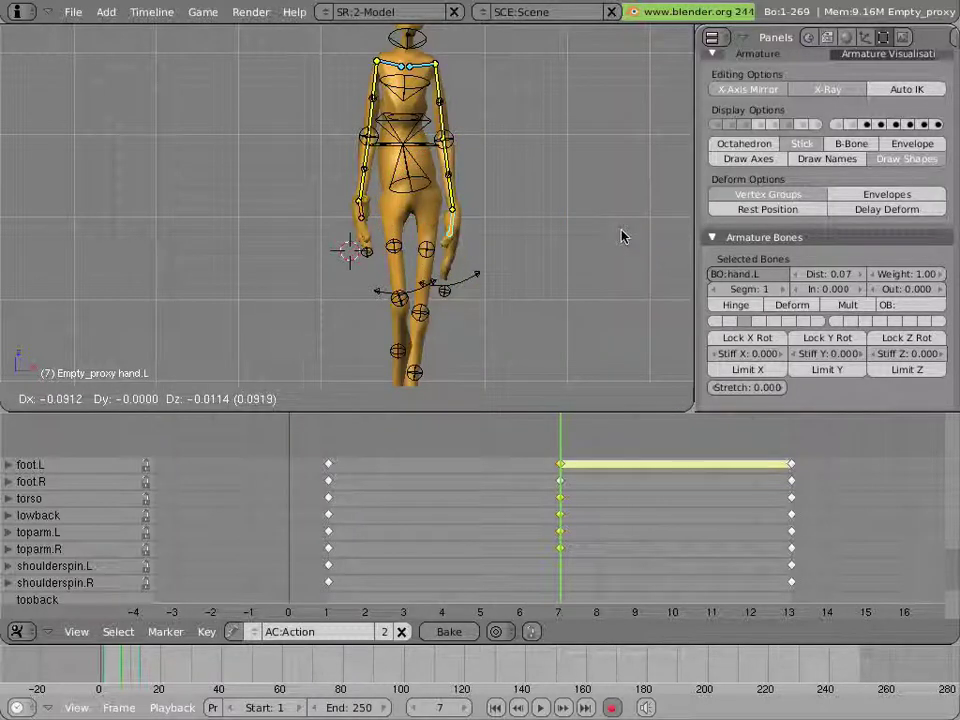
click(622, 236)
- Rotate the right foot bone in side view at frame 7 so its toes tilt down toward the ground
key(KP_1)
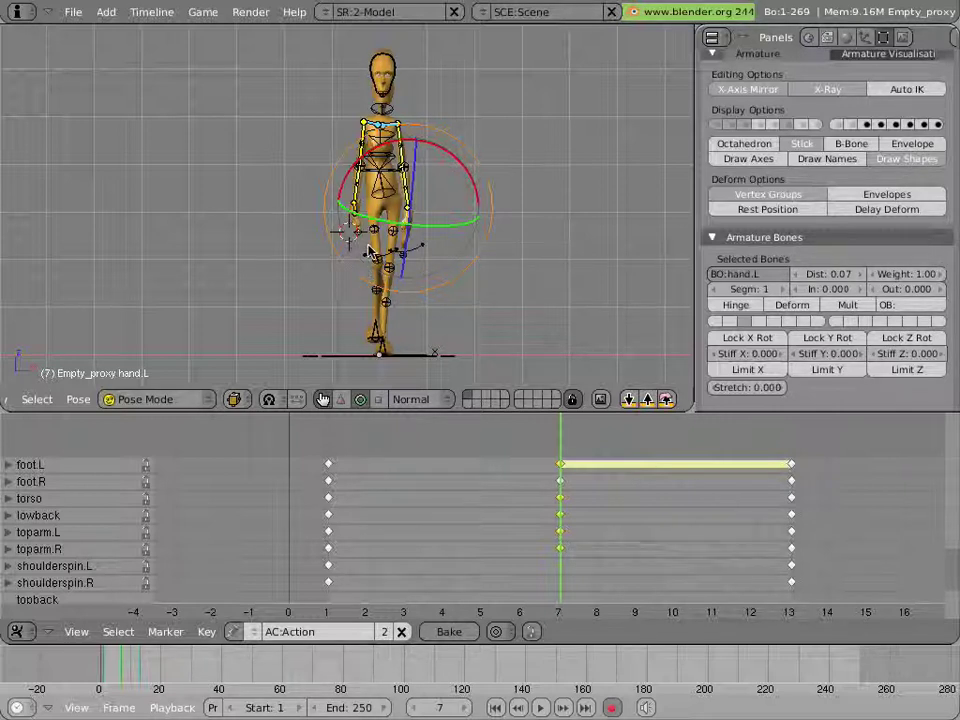
key(KP_3)
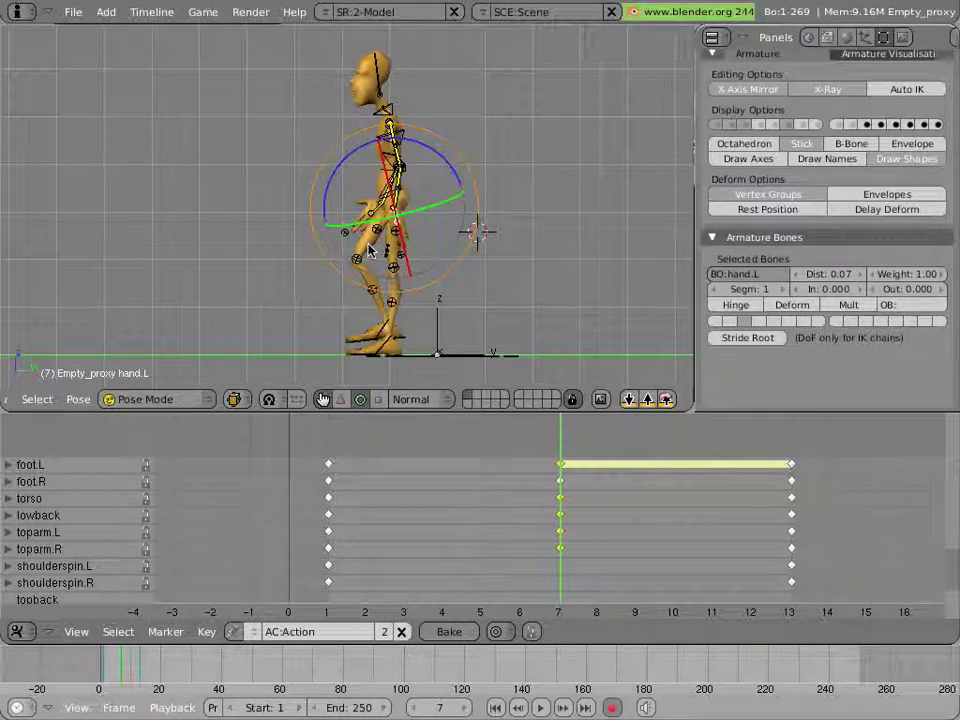
key(KP_1)
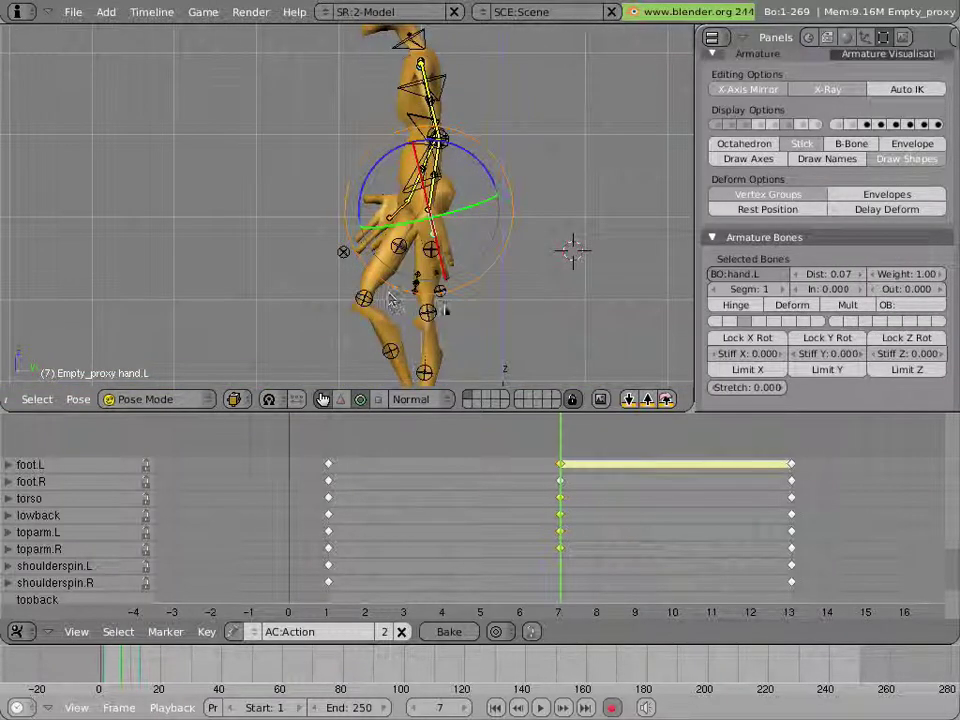
key(ctrl+KP_2)
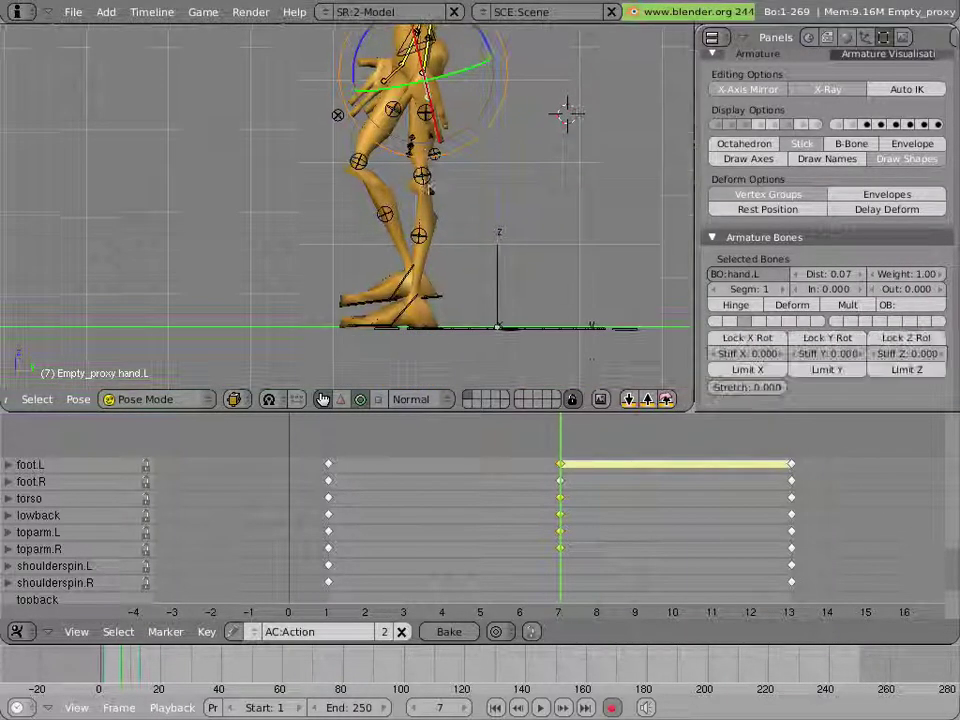
right_click(424, 300)
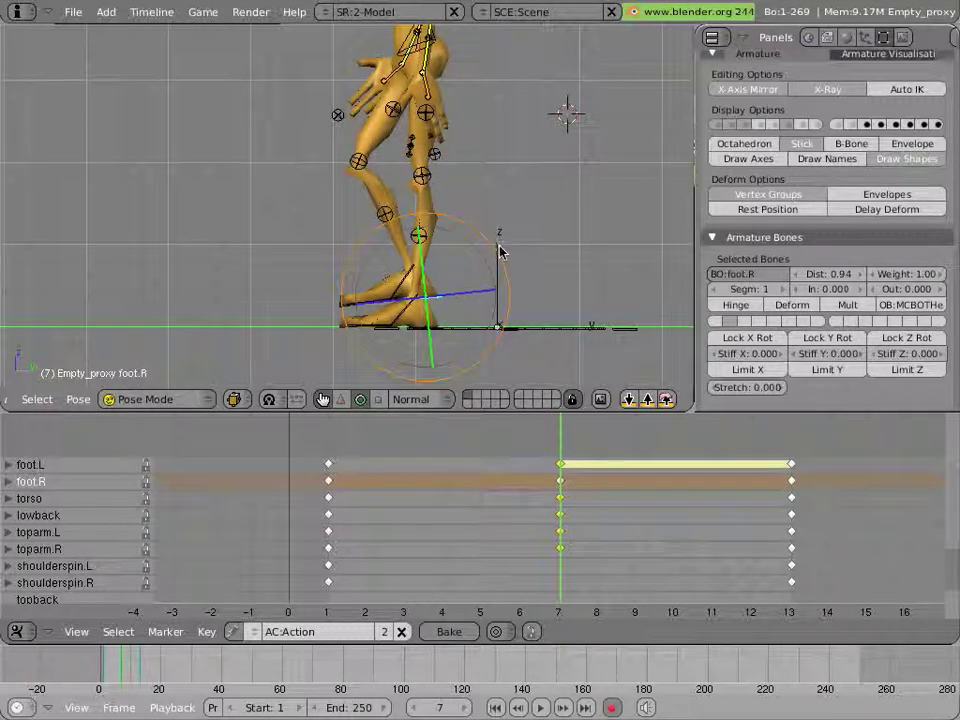
drag(495, 253, 495, 242)
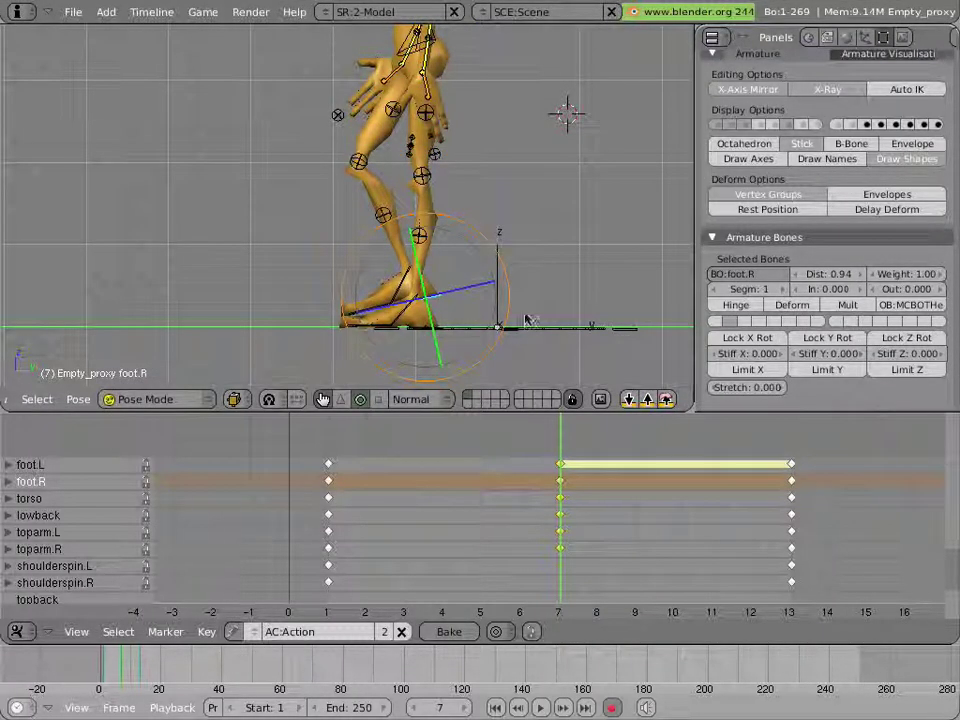
drag(508, 268, 508, 274)
- Lower the right foot bone slightly along the global Z axis at frame 7
click(518, 167)
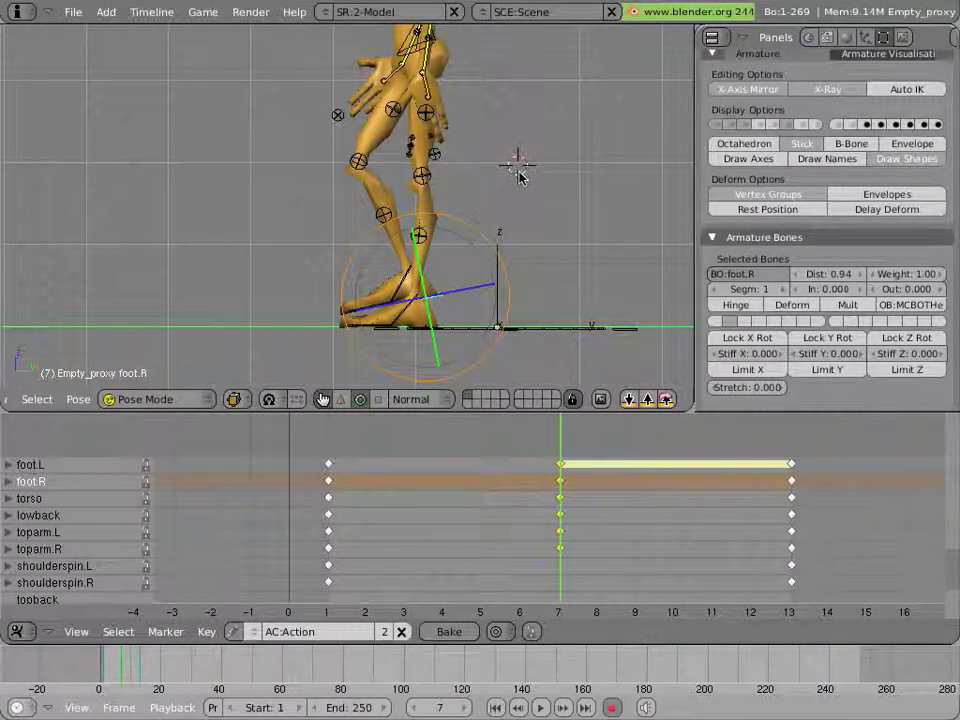
key(g)
key(z)
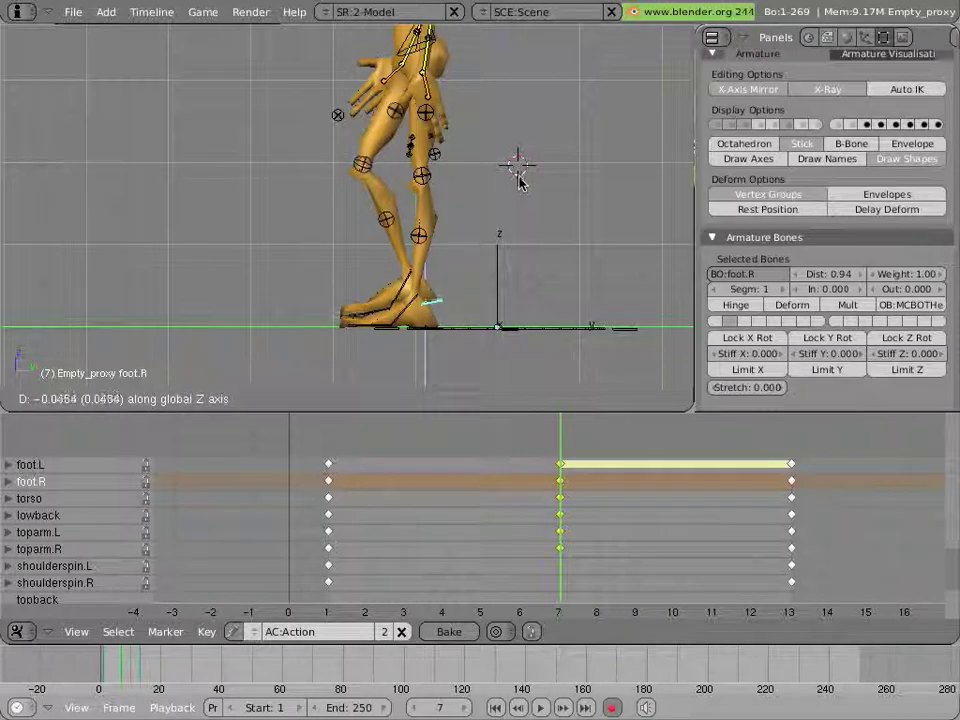
click(270, 125)
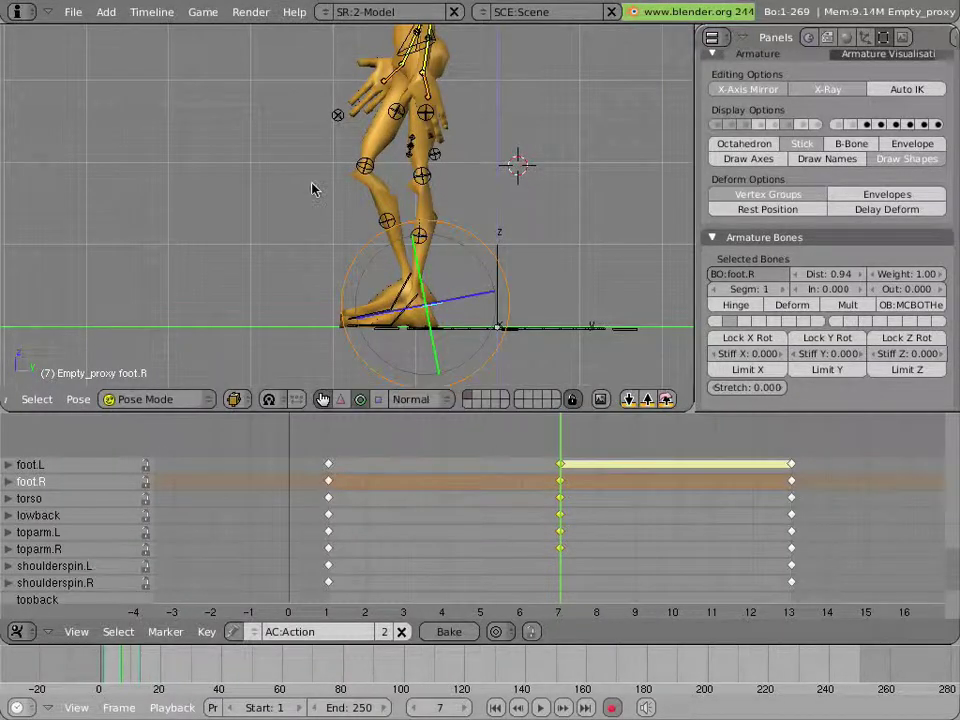
- Examine the frame 7 passing pose from several angles and in side view, selecting the lowback bone
middle_drag(312, 188, 292, 210)
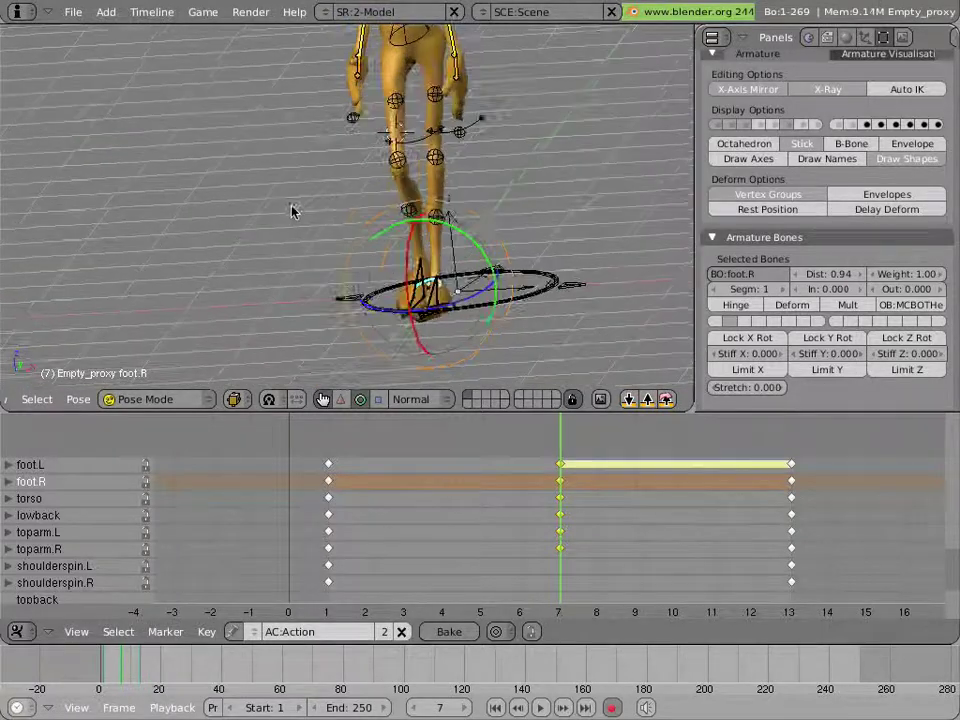
scroll(298, 210, down, 4)
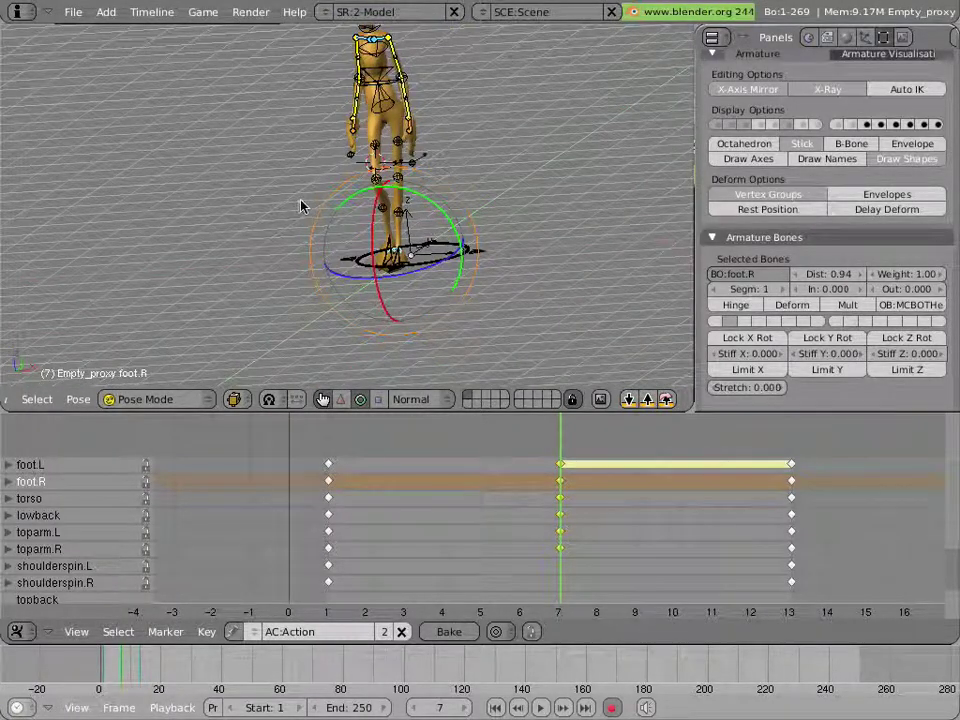
scroll(330, 199, up, 3)
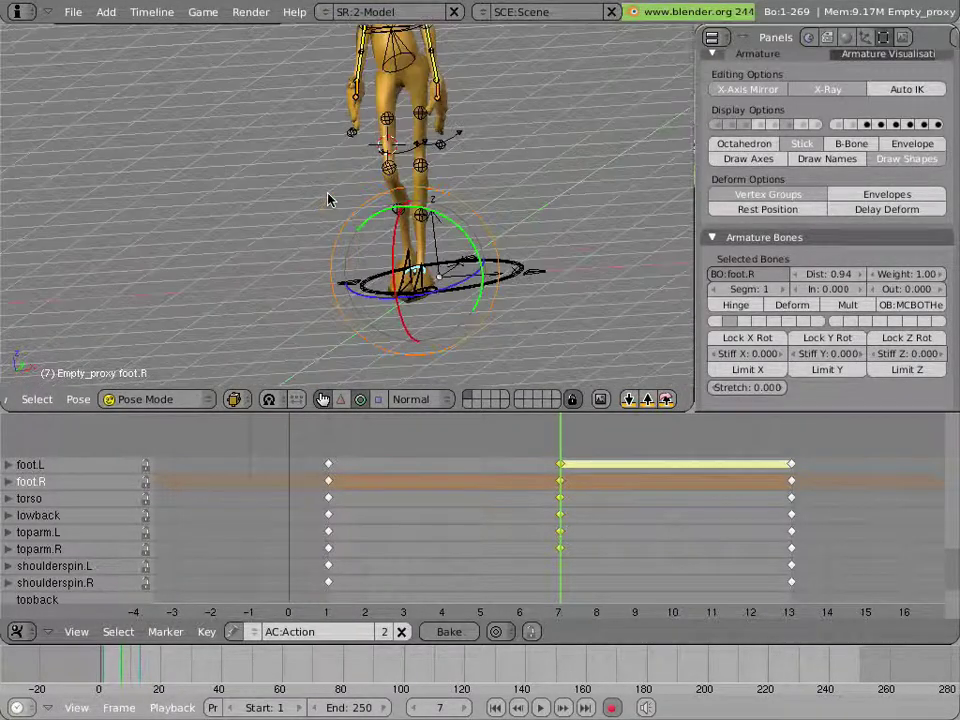
right_click(395, 64)
middle_drag(356, 204, 482, 214)
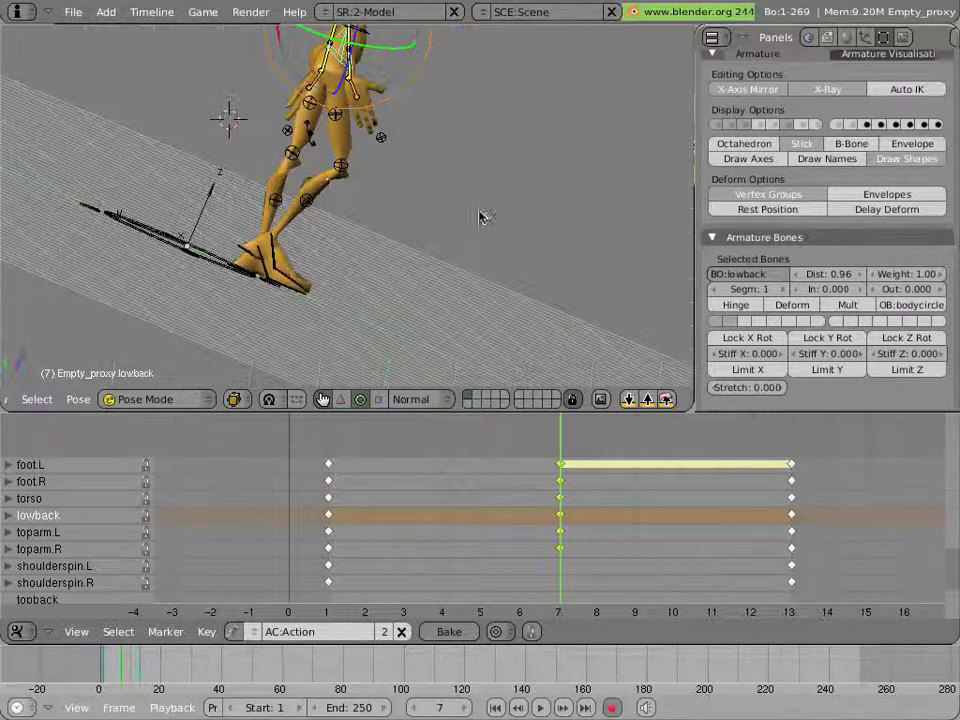
shift+middle_drag(245, 140, 396, 260)
key(KP_3)
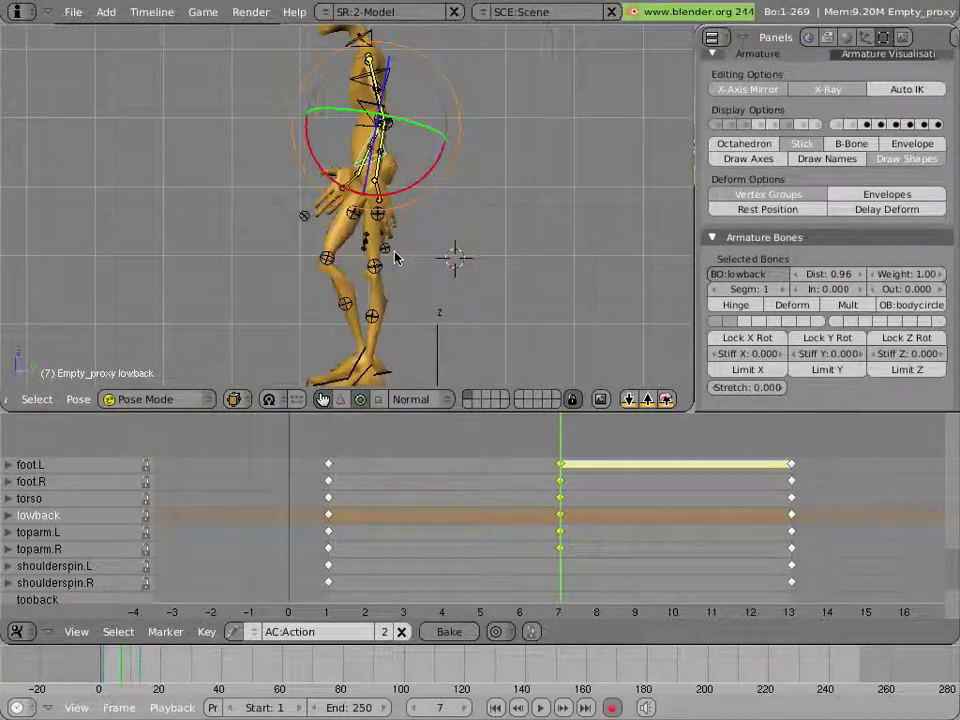
key(Escape)
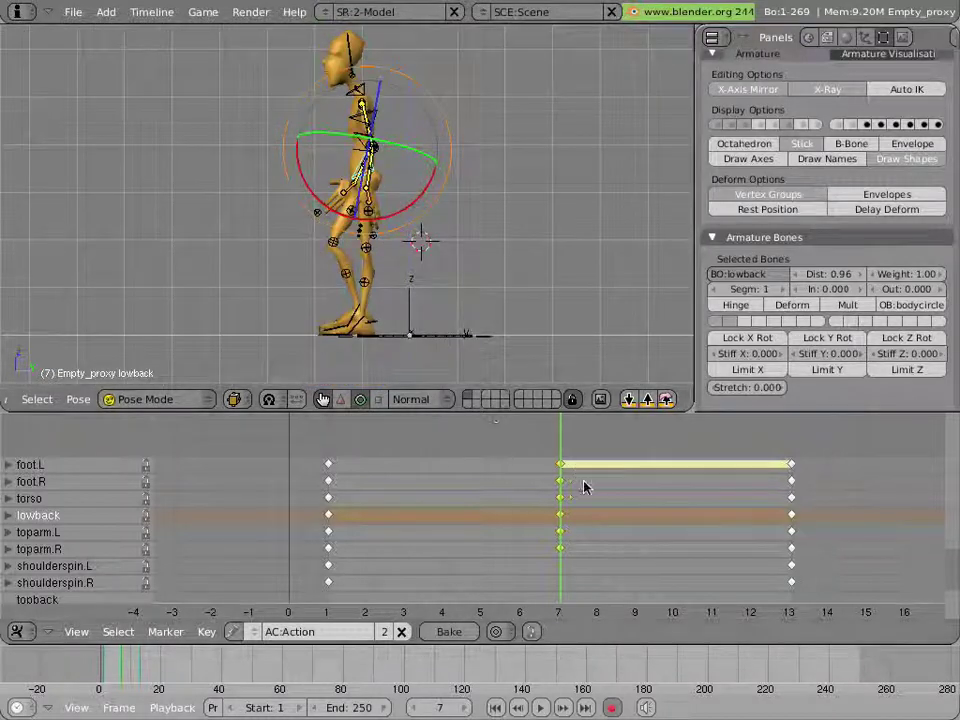
- Scrub the walk from frame 7 back to frame 1 and compare the poses on frames 1 to 3 in side view
drag(583, 482, 336, 476)
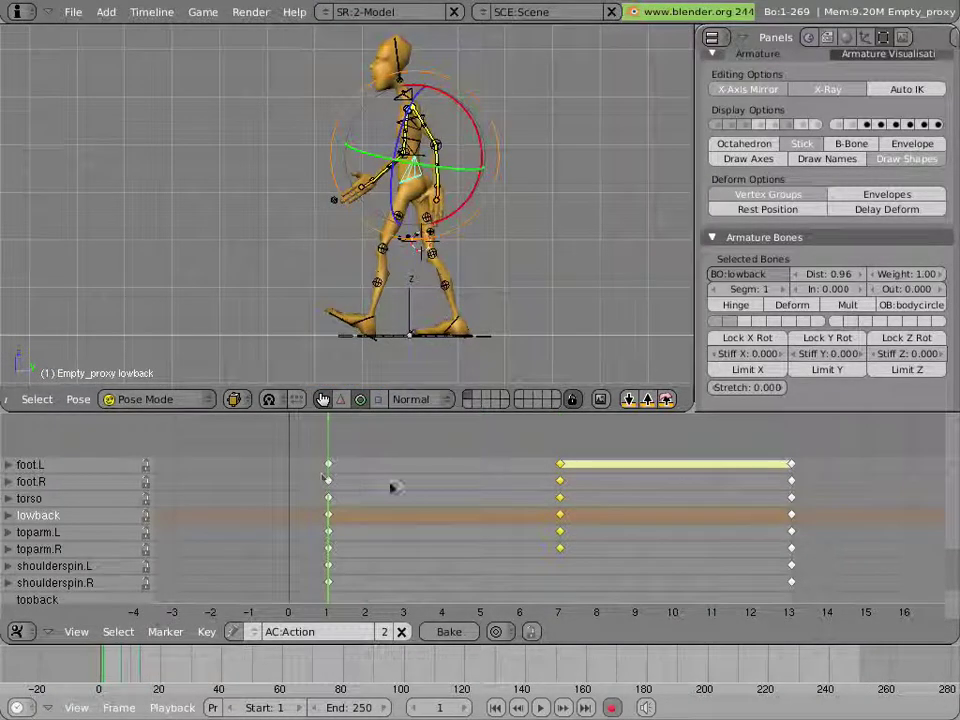
key(Right)
key(Right)
key(Right)
drag(638, 500, 355, 494)
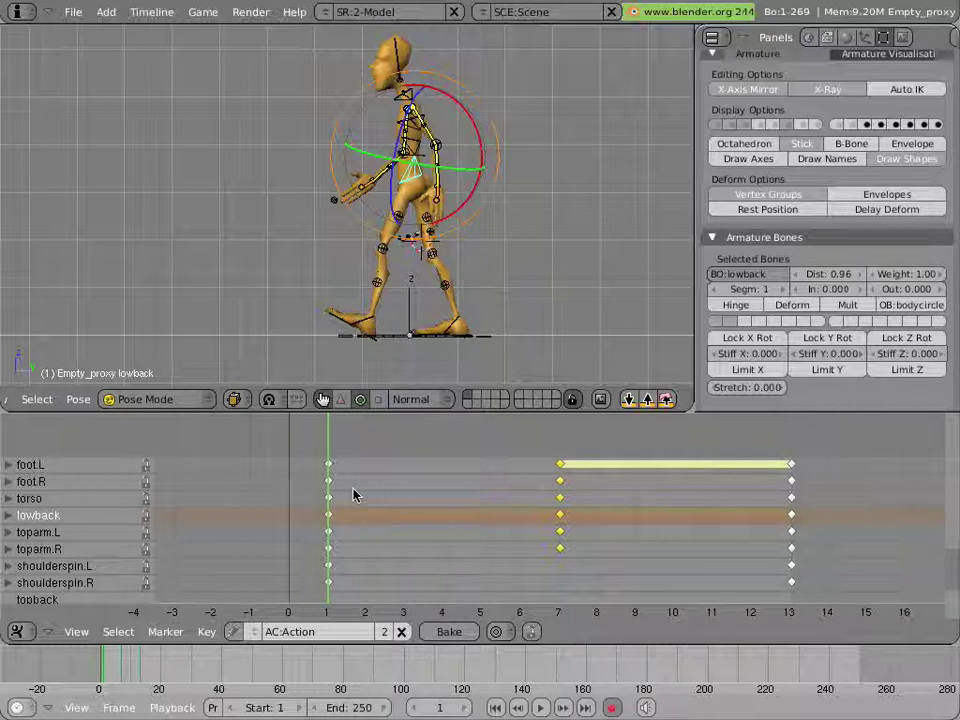
key(Right)
key(Right)
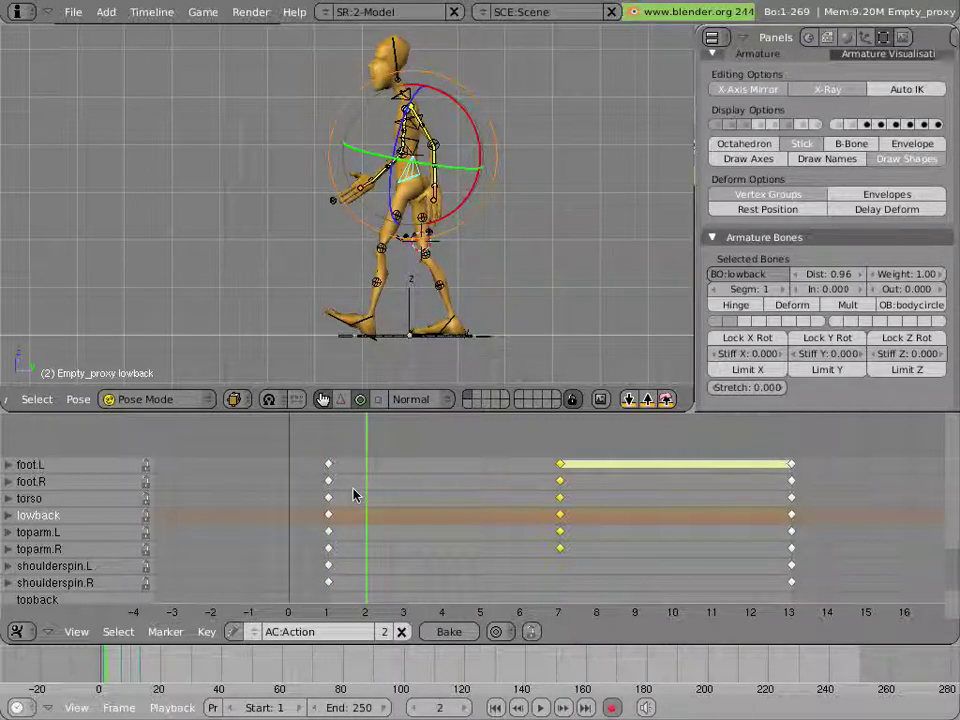
key(Left)
key(Left)
key(Right)
key(Right)
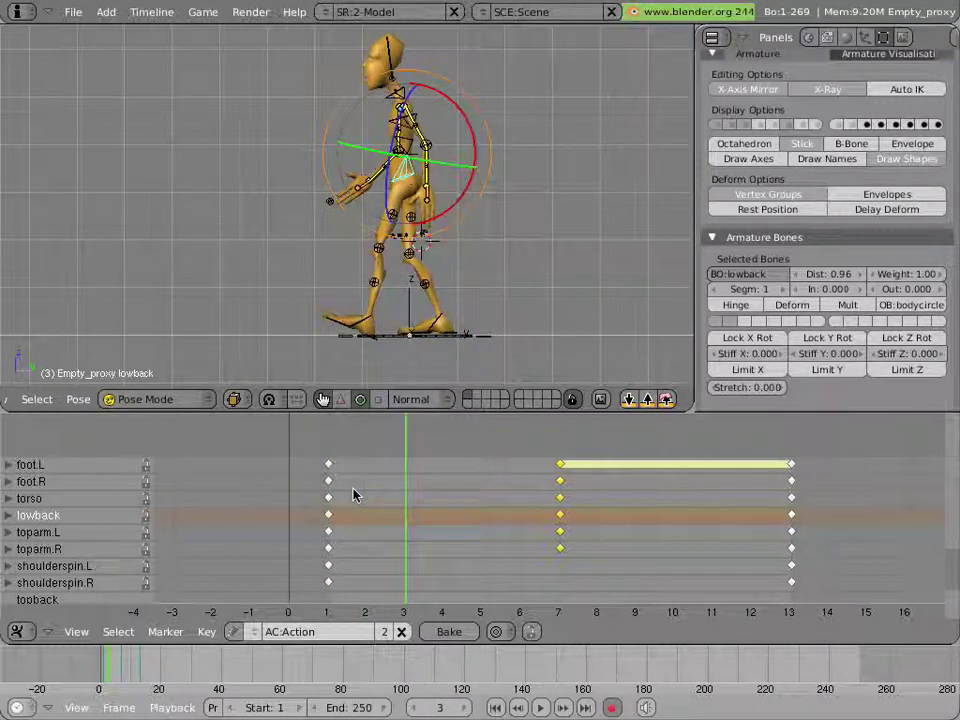
key(Left)
key(Left)
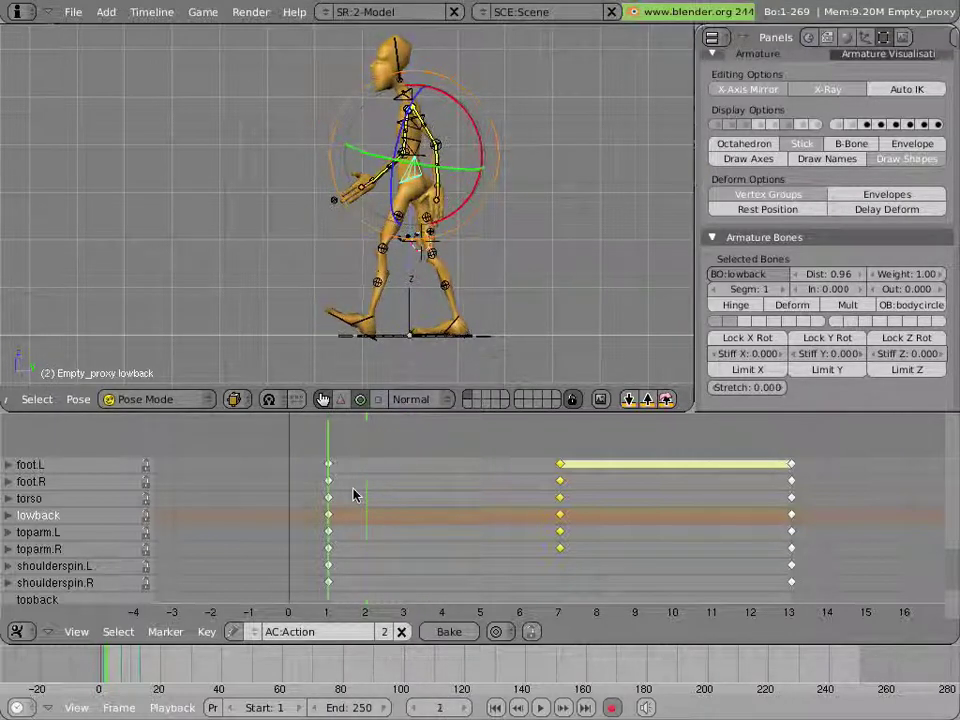
- Go to frame 3 and duplicate the left foot's frame 7 key to frame 3, planting the front foot flat
key(Right)
key(Right)
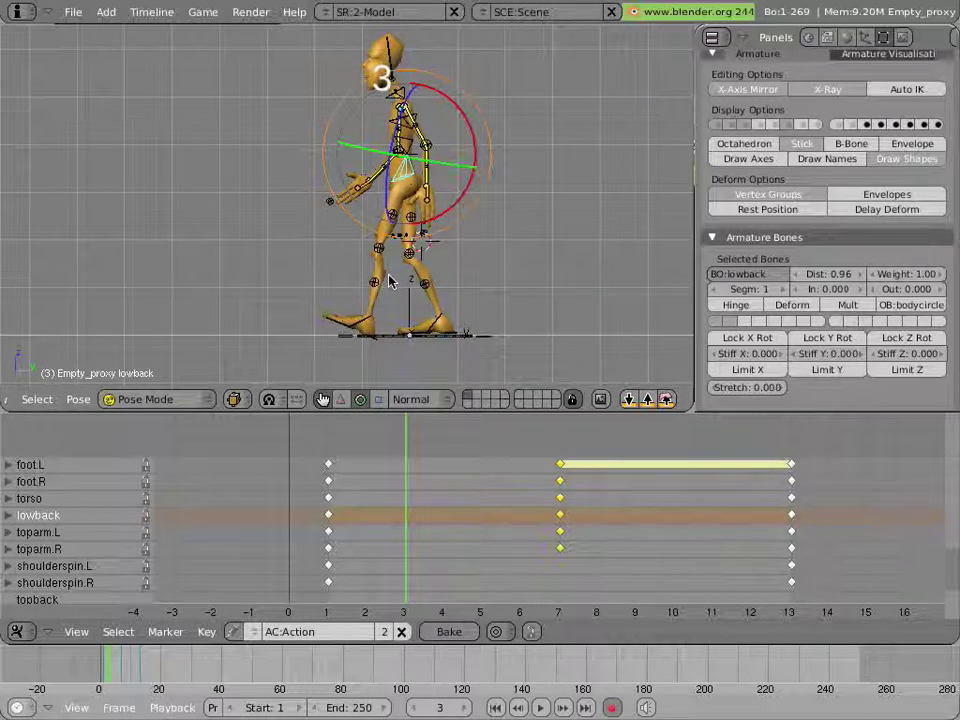
scroll(391, 280, up, 2)
shift+middle_drag(387, 295, 401, 204)
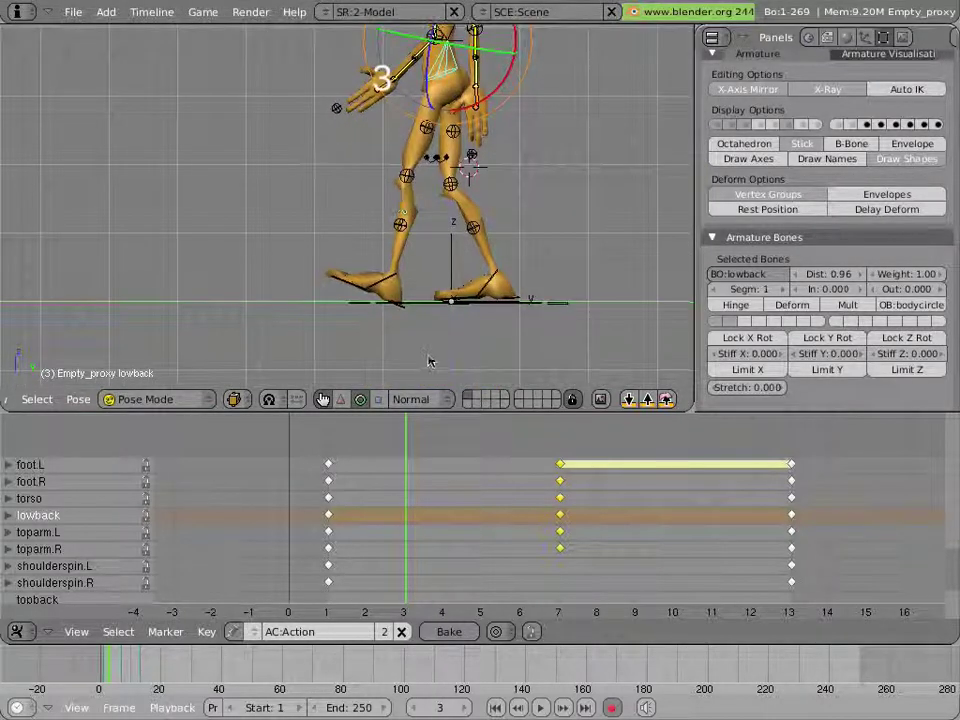
right_click(406, 321)
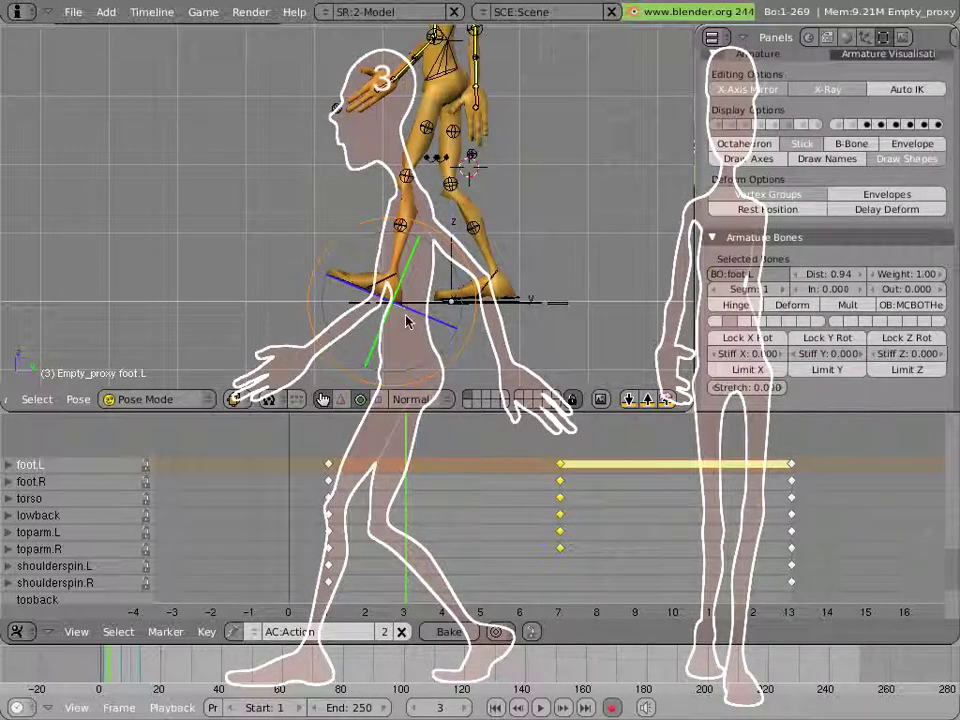
right_click(563, 467)
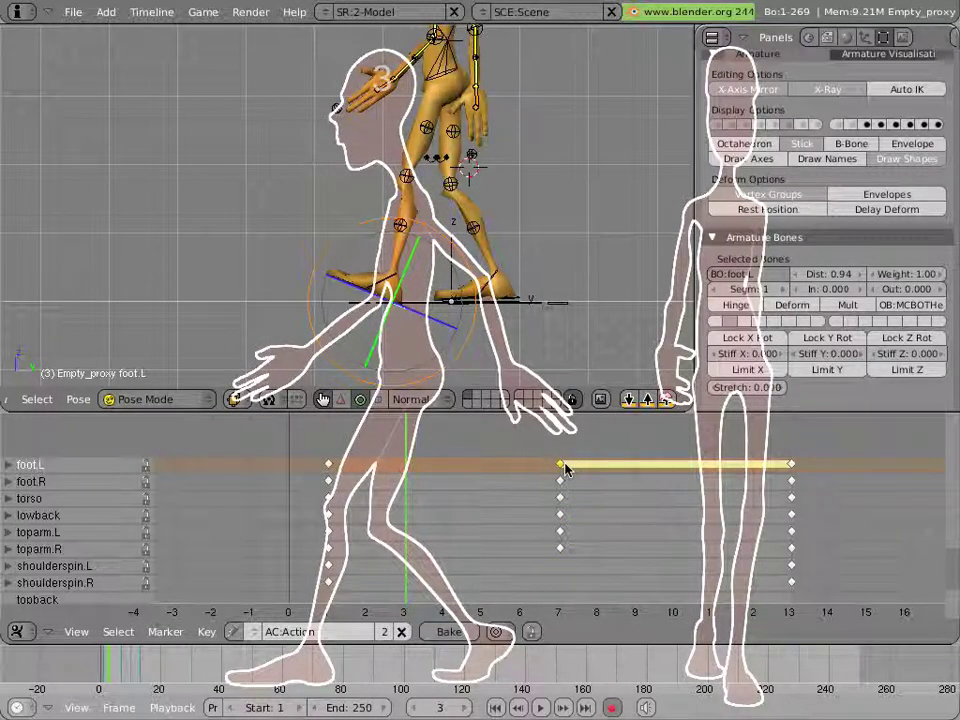
key(g)
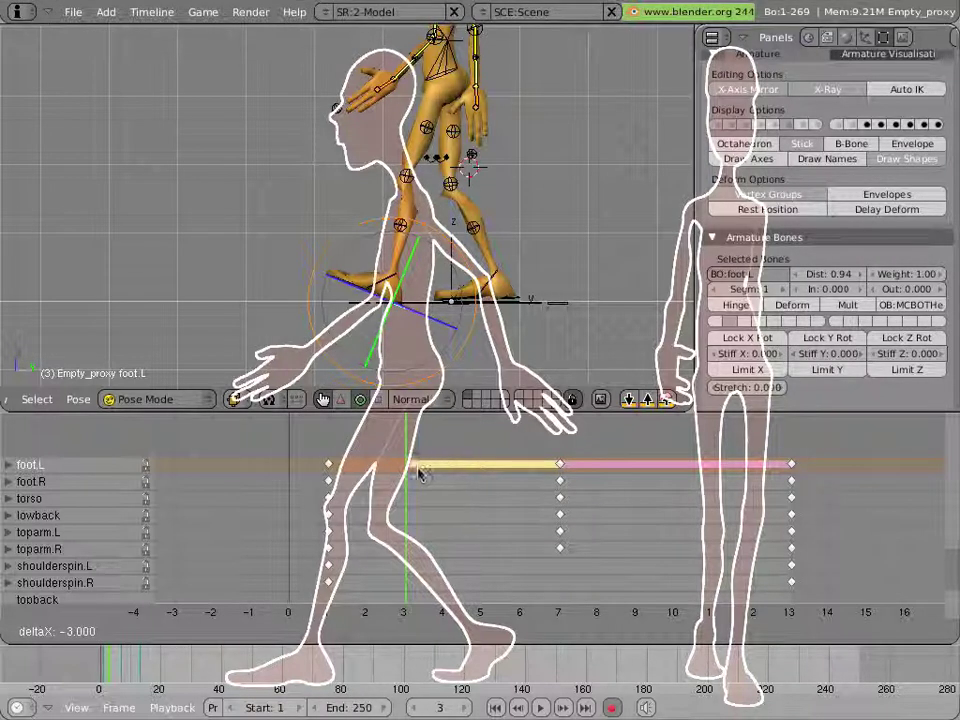
click(416, 474)
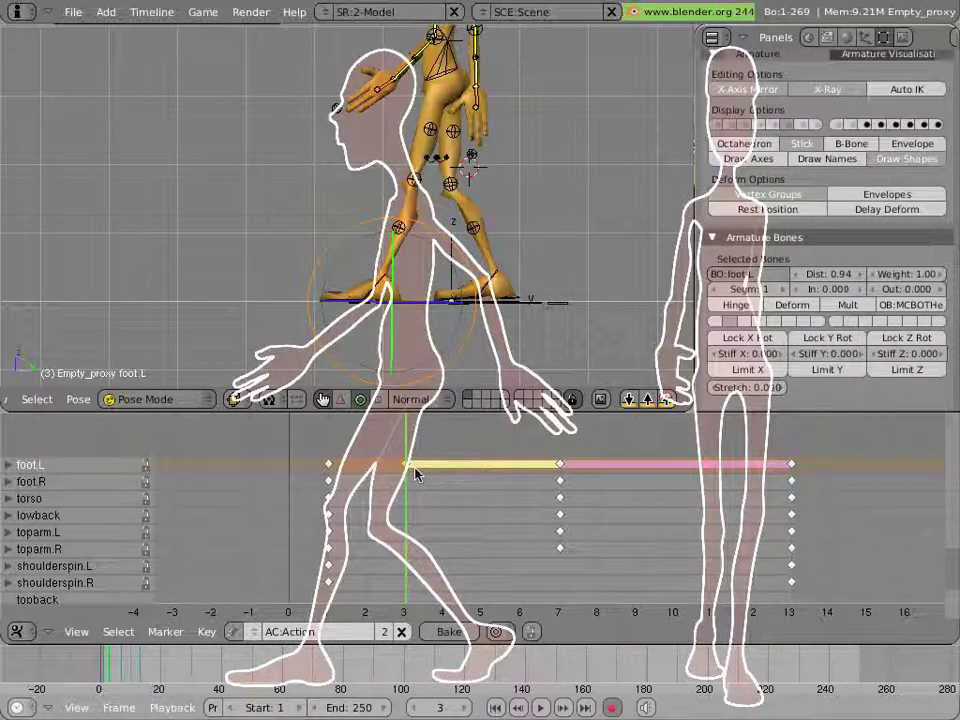
- Duplicate the right foot's frame 1 key to frame 3 and compare frames 1 to 3
right_click(518, 300)
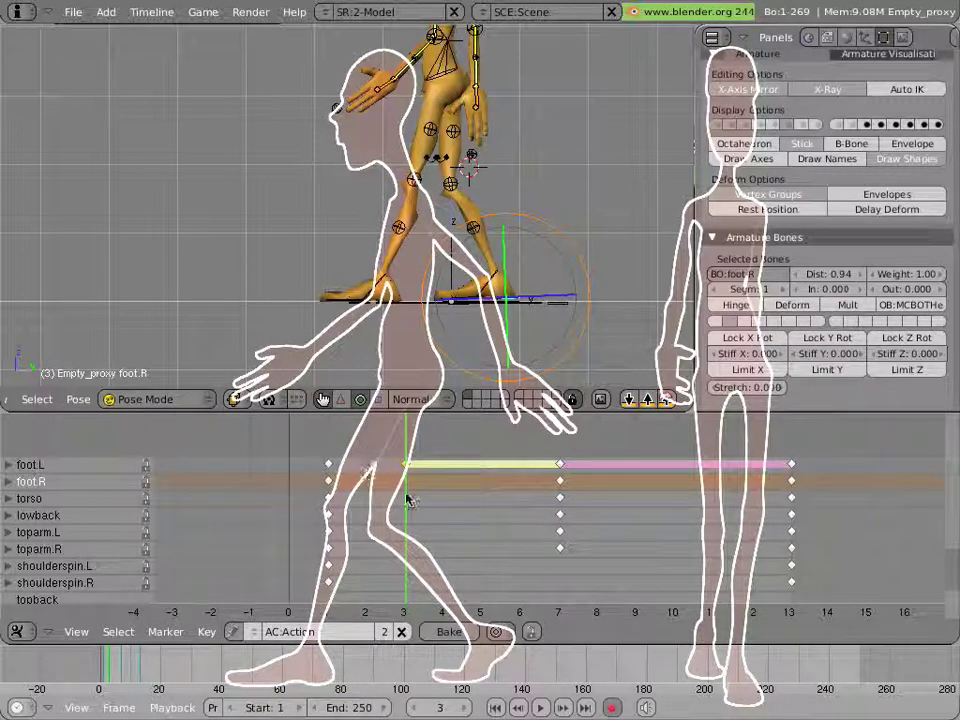
right_click(330, 481)
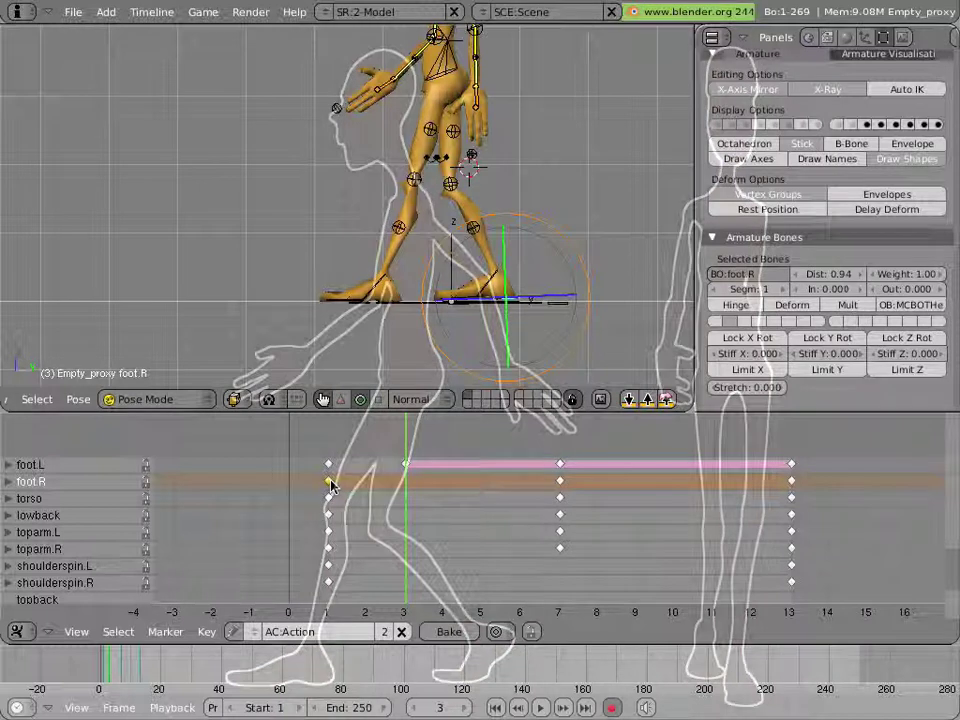
key(g)
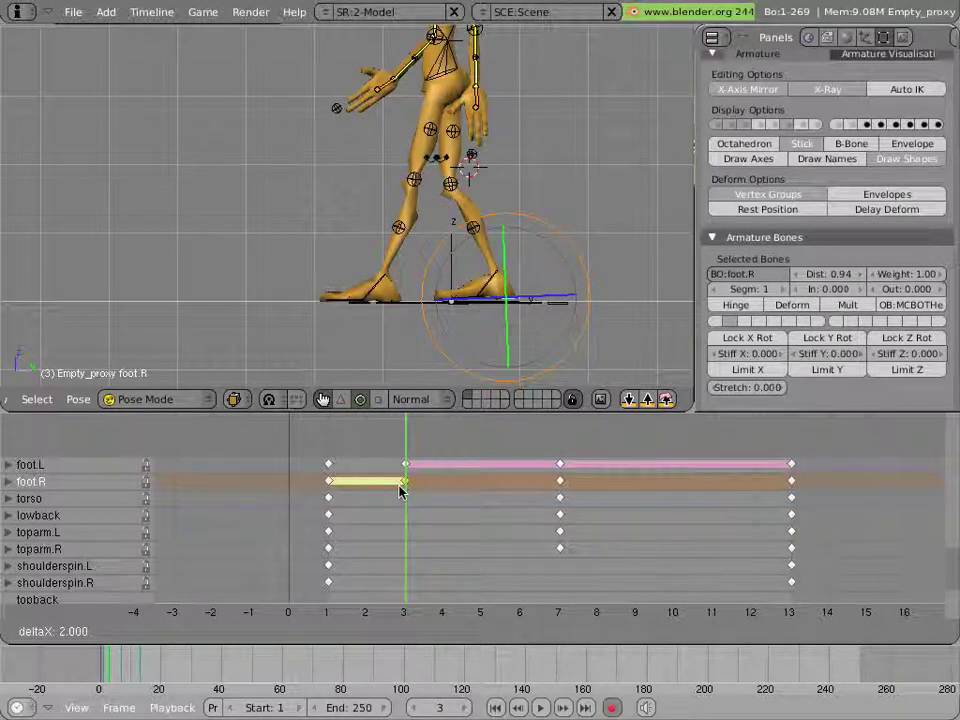
click(401, 491)
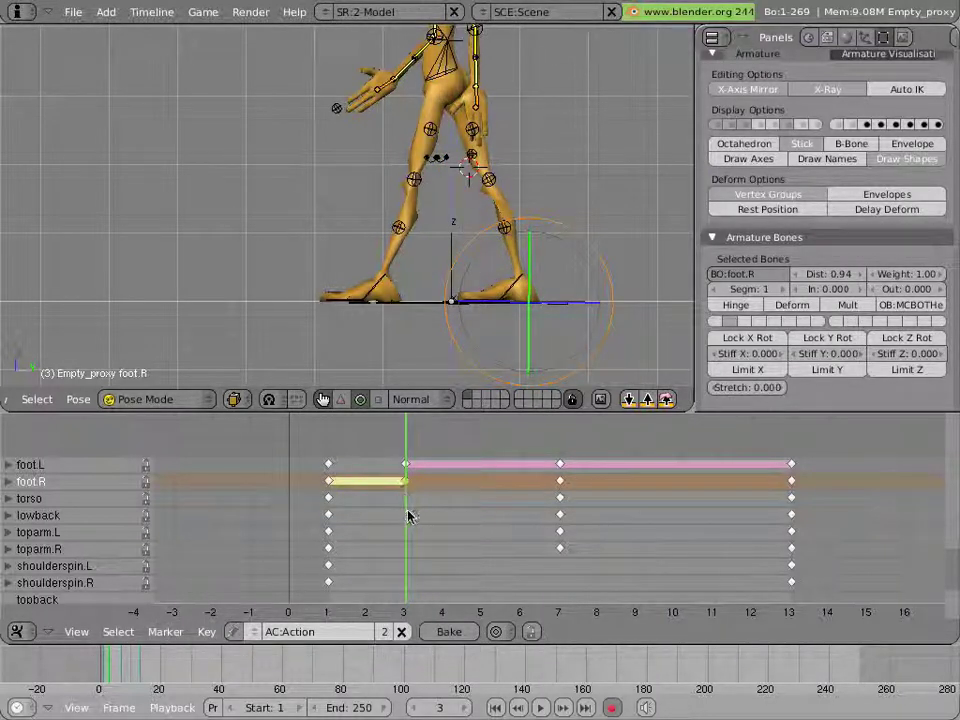
key(Left)
key(Left)
key(Right)
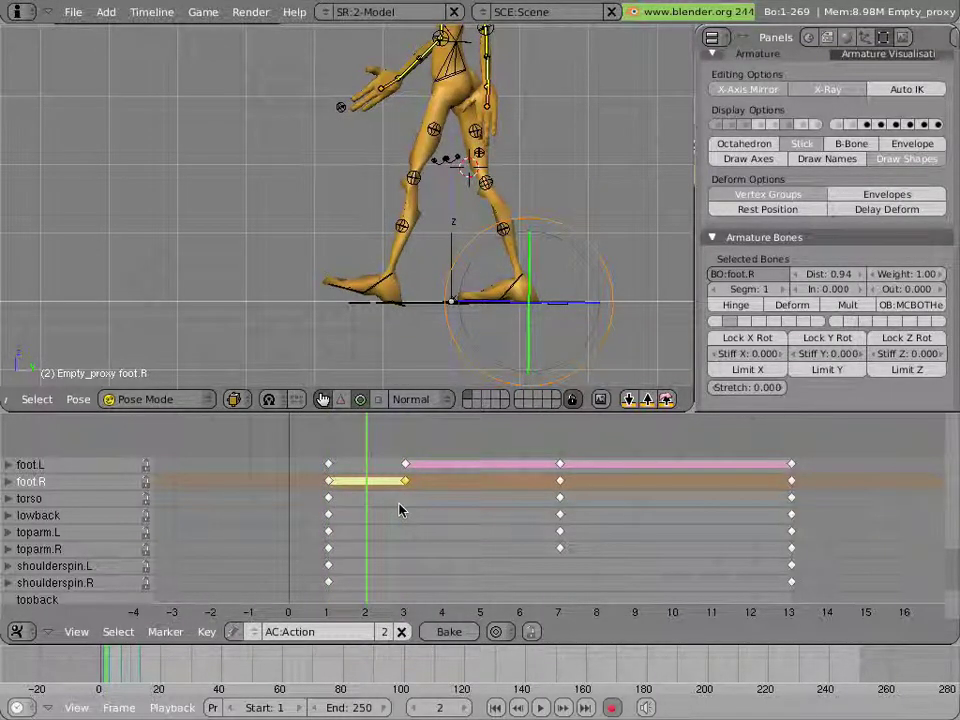
key(Right)
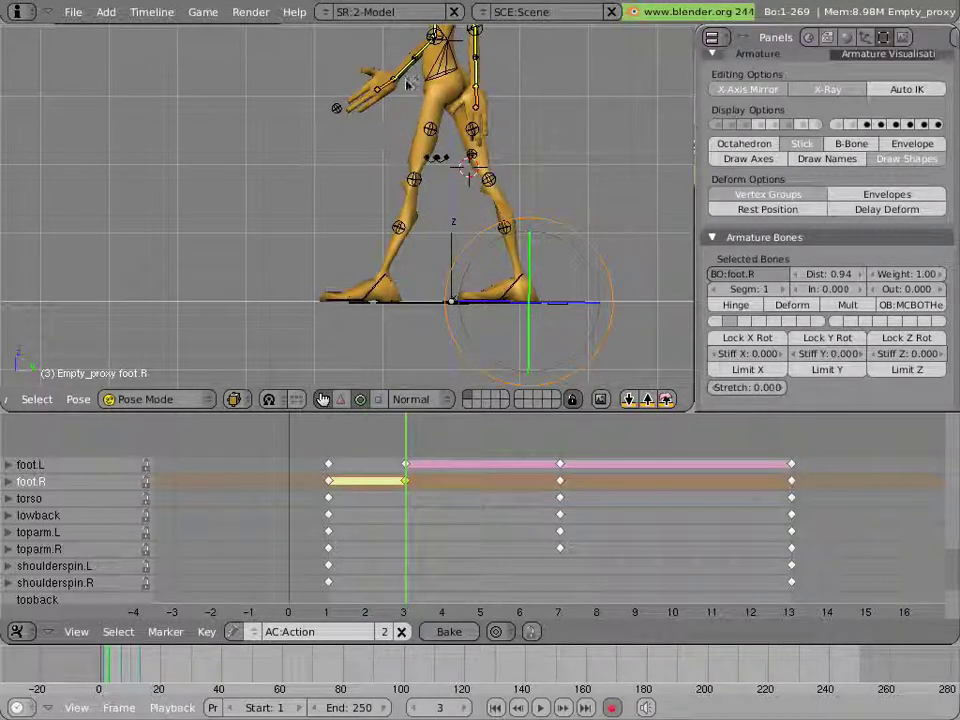
- Lower the torso bone by 0.1 along Z at frame 3 and scrub the walk back to frame 1
right_click(461, 47)
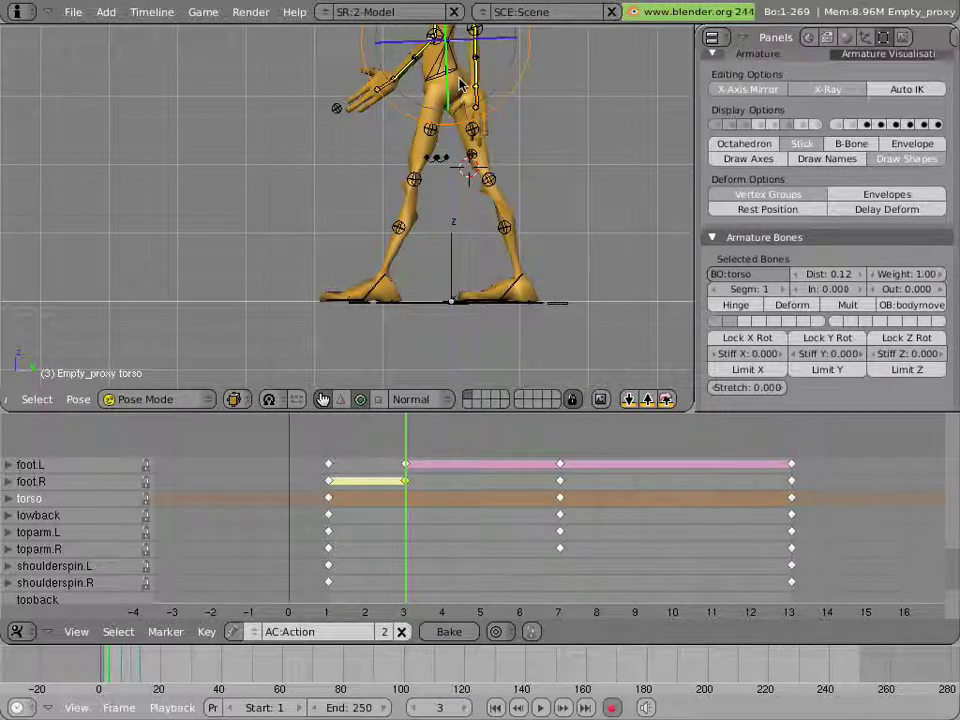
key(g)
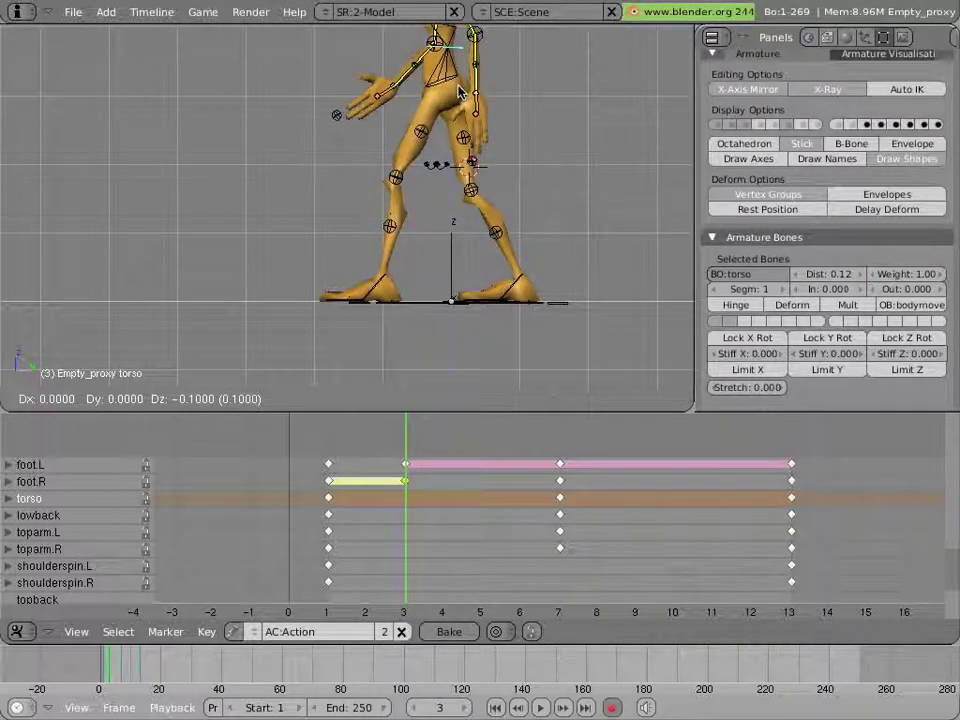
click(460, 92)
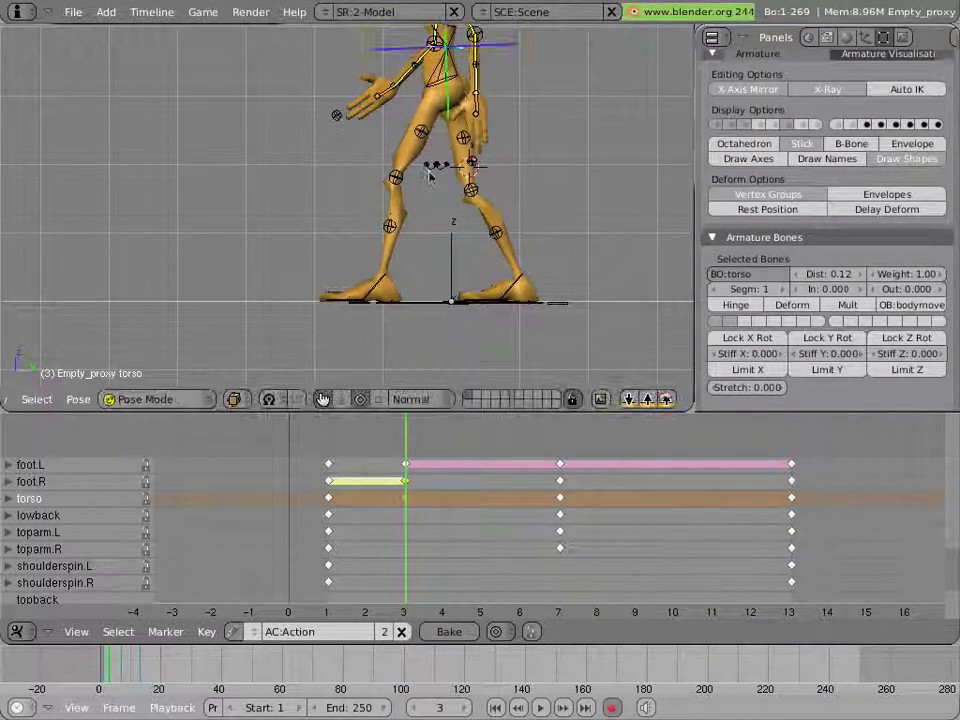
click(365, 428)
drag(422, 439, 568, 467)
drag(470, 461, 326, 433)
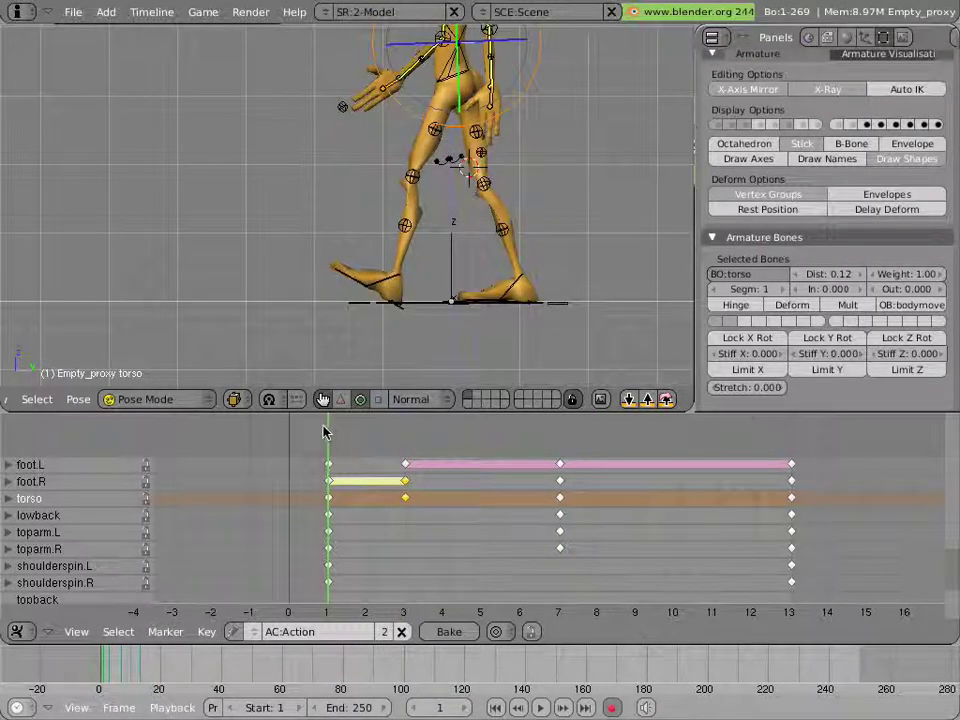
scroll(381, 193, down, 4)
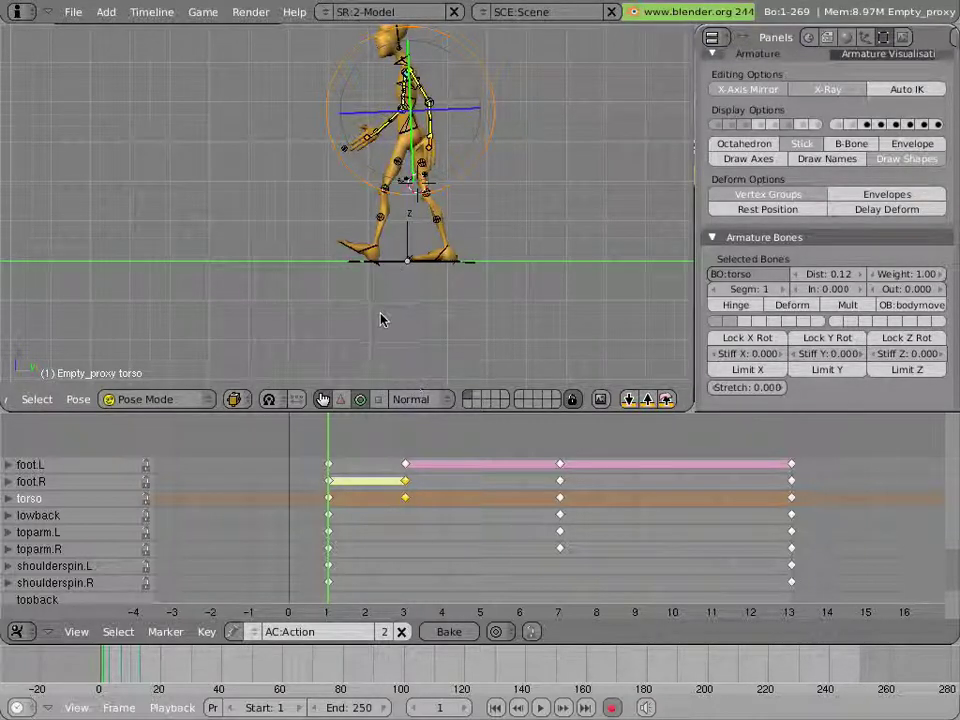
- Go to frame 9 and raise the torso and right foot bones together by 0.1 along the global Z axis
drag(369, 435, 664, 487)
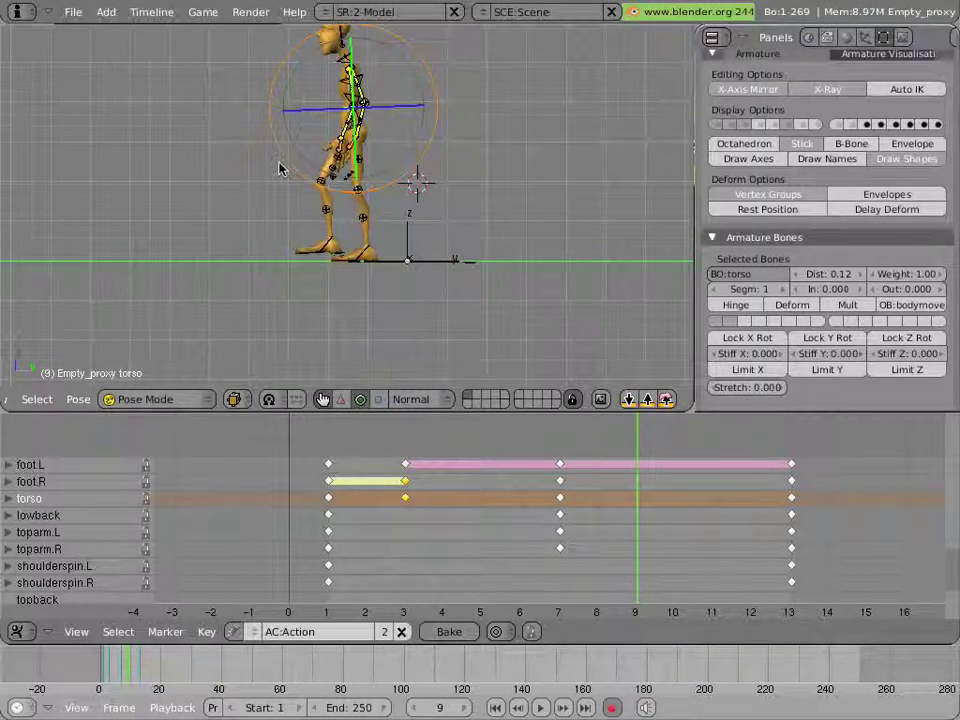
scroll(280, 169, up, 2)
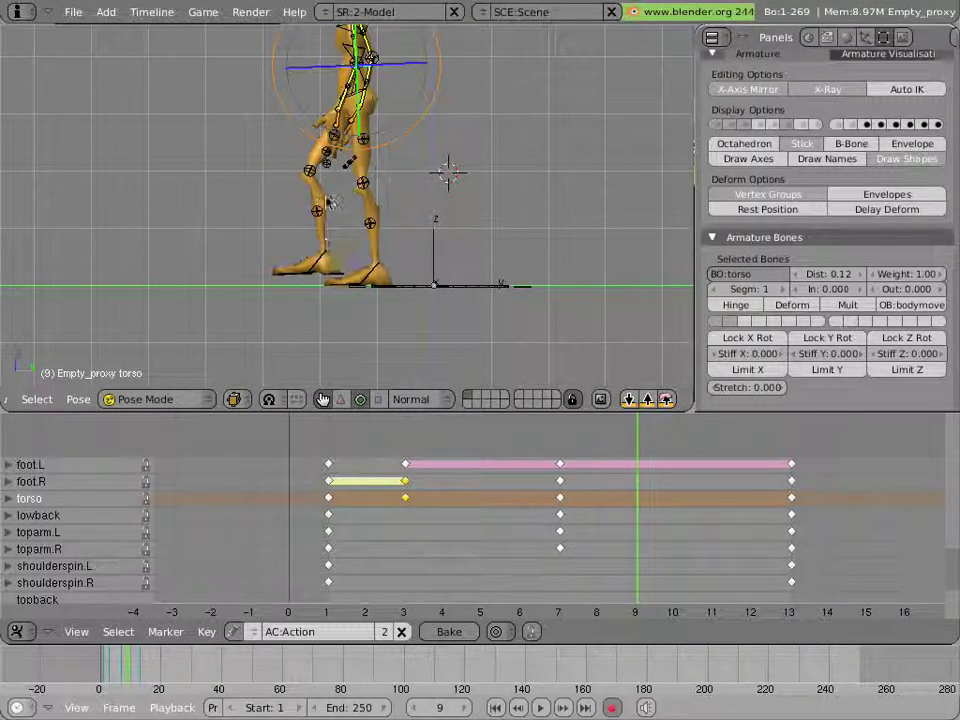
shift+right_click(346, 270)
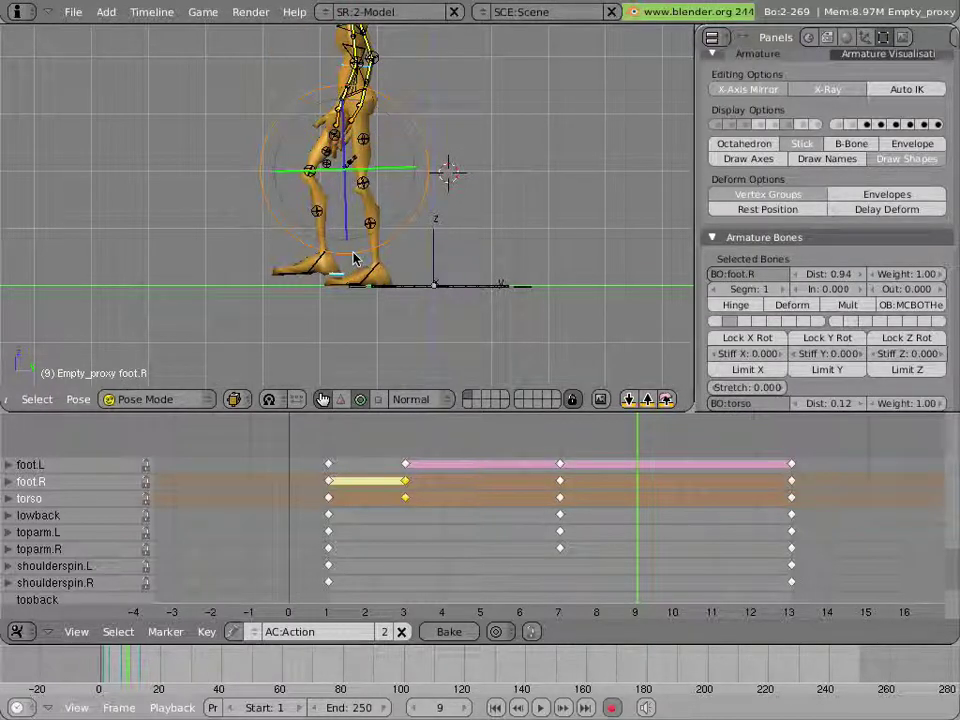
key(g)
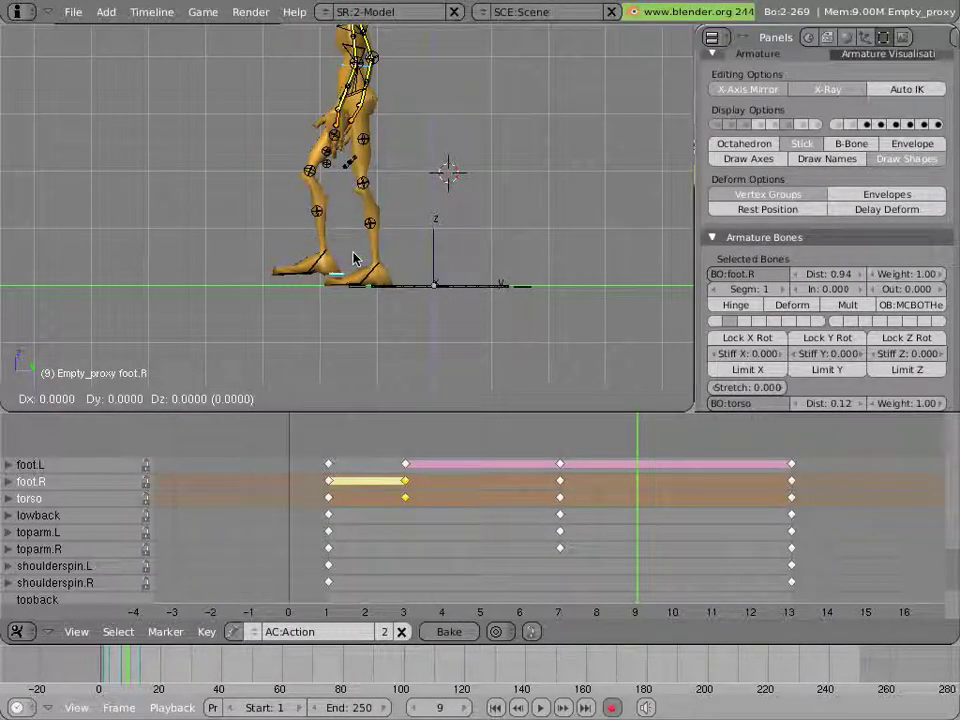
key(z)
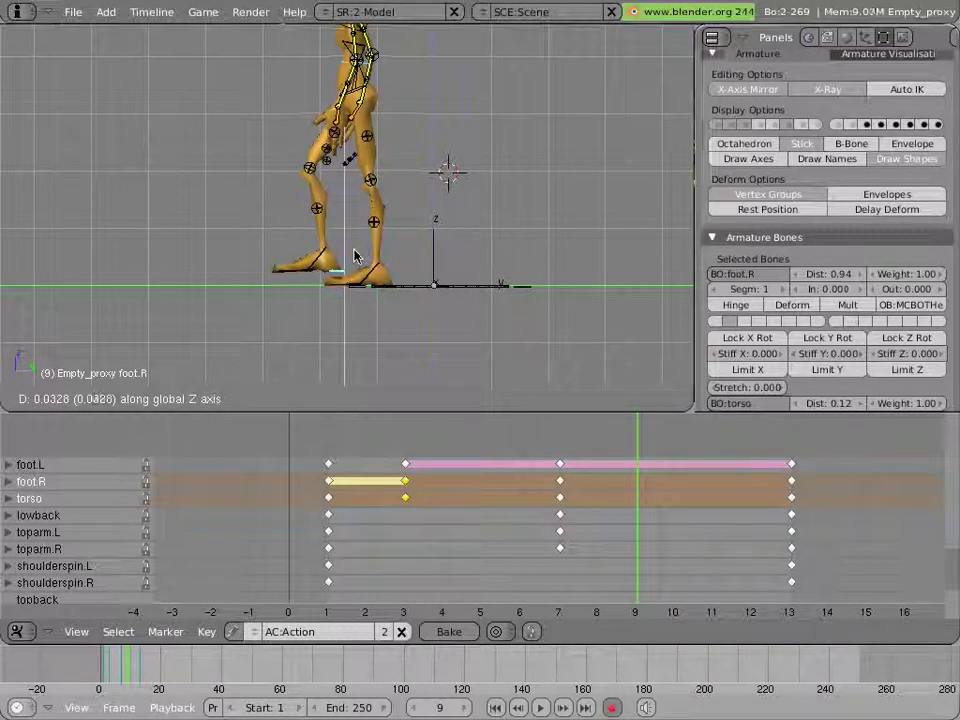
text(0.1)
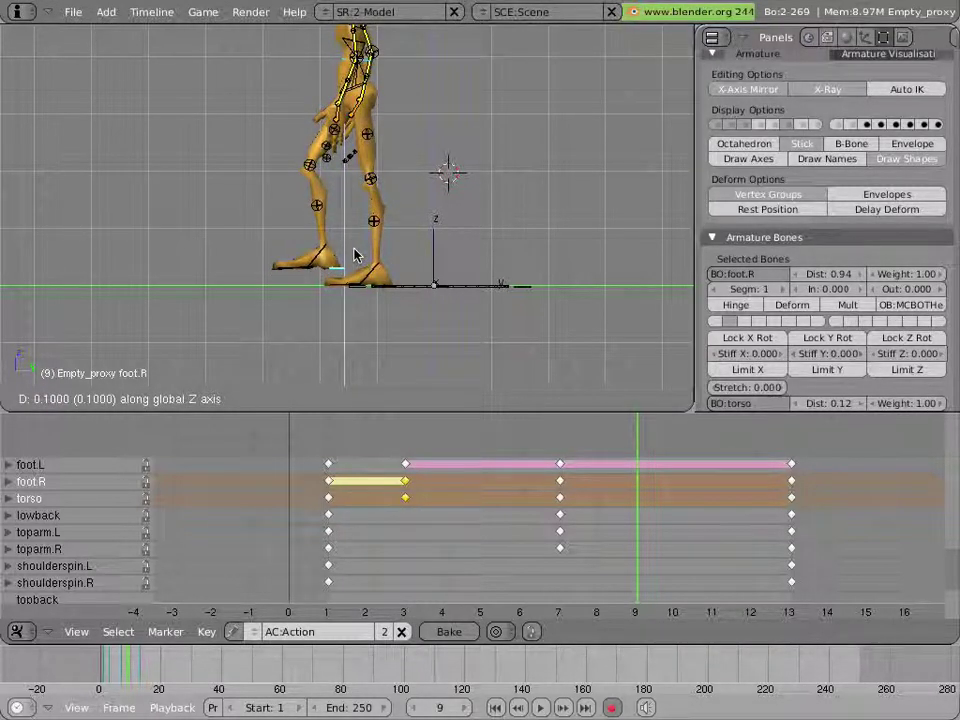
key(Return)
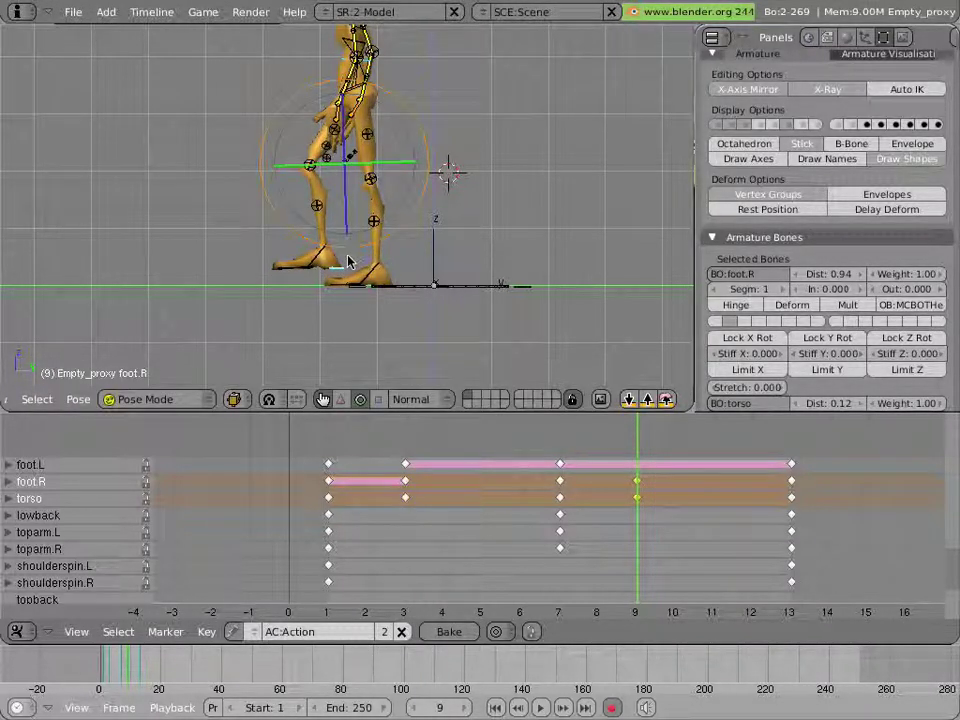
- Lift the right foot bone further at frame 9, shift it slightly backward and rotate it so the toes point up
key(g)
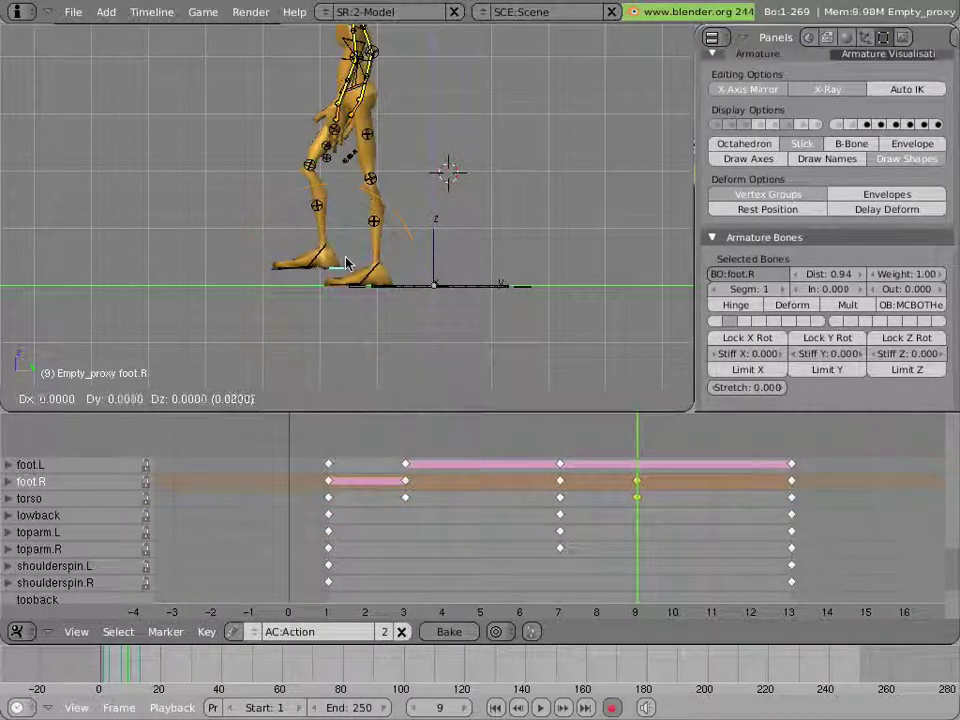
click(358, 251)
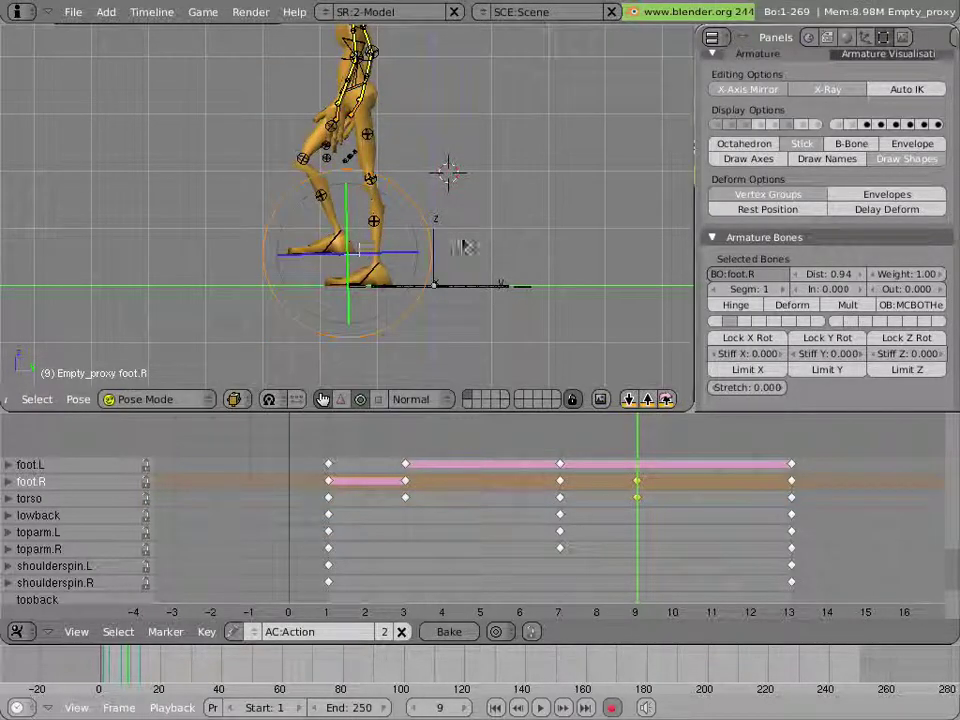
key(r)
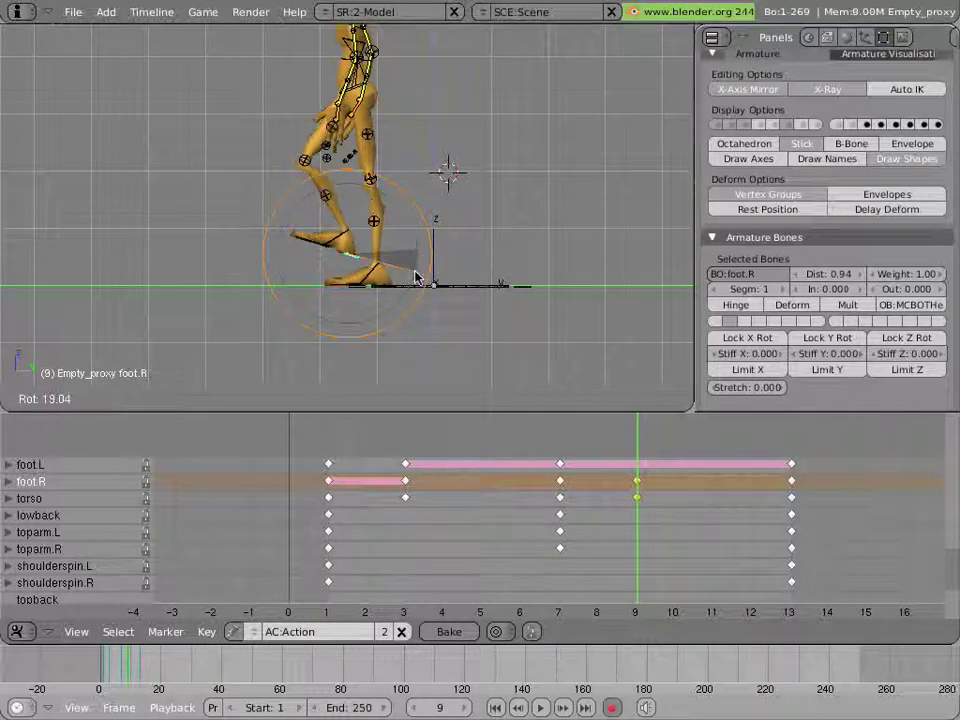
click(418, 264)
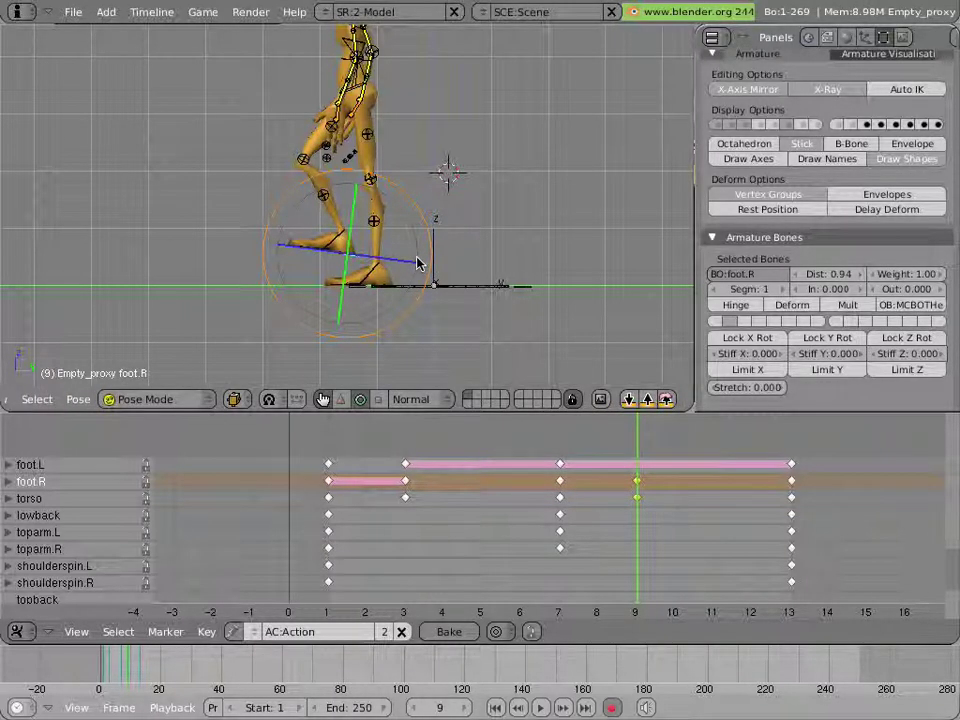
- Tilt the lowback bone sideways in front view at frame 9 and twist it slightly the other way
key(KP_1)
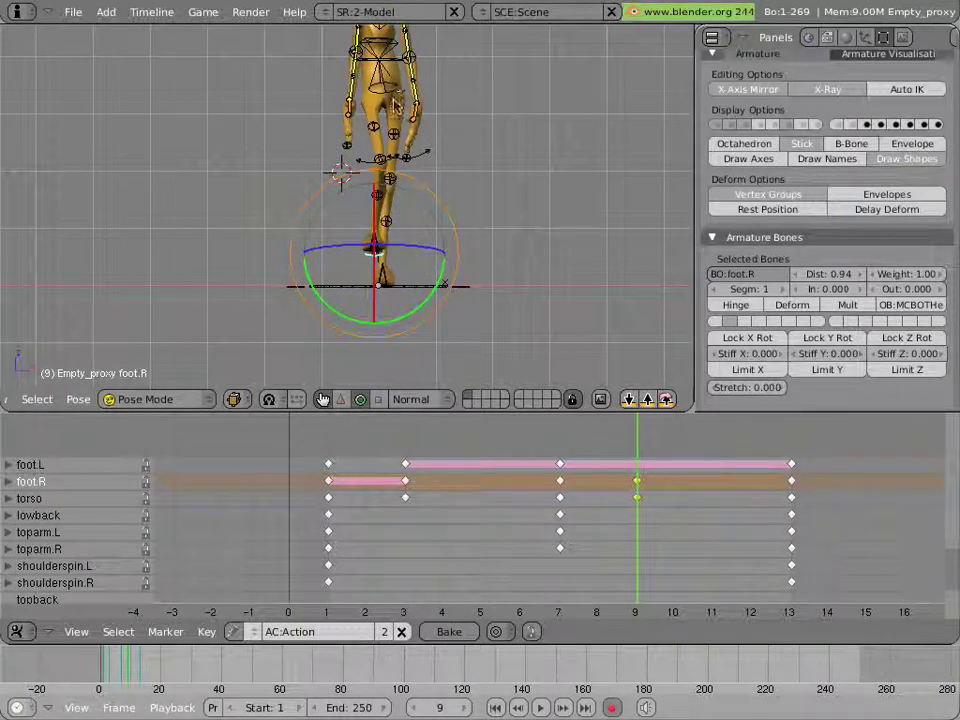
right_click(393, 98)
key(r)
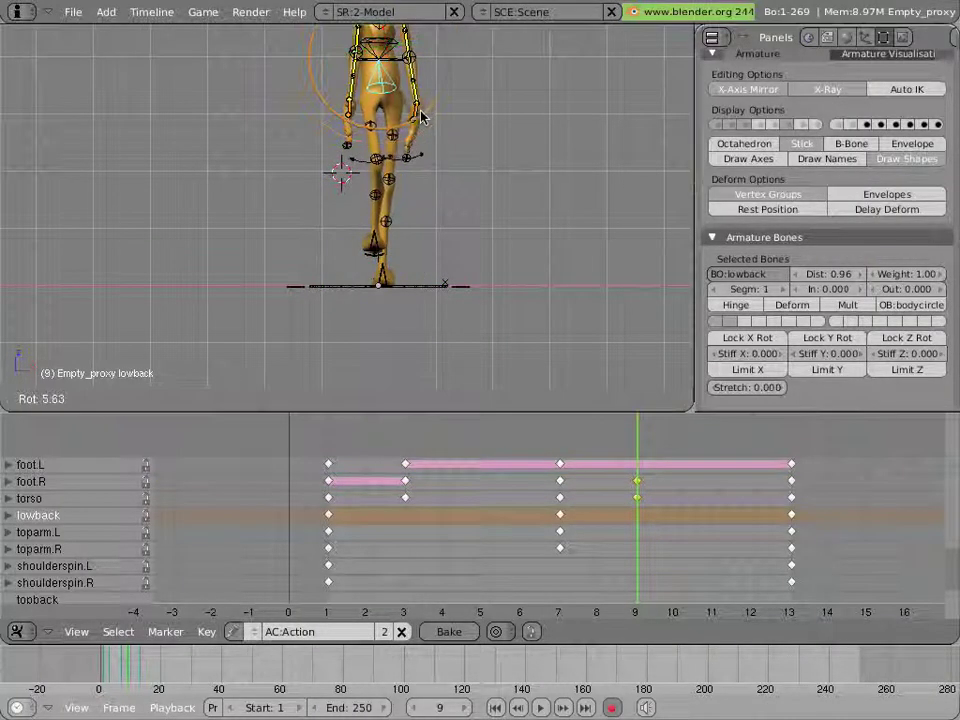
click(419, 115)
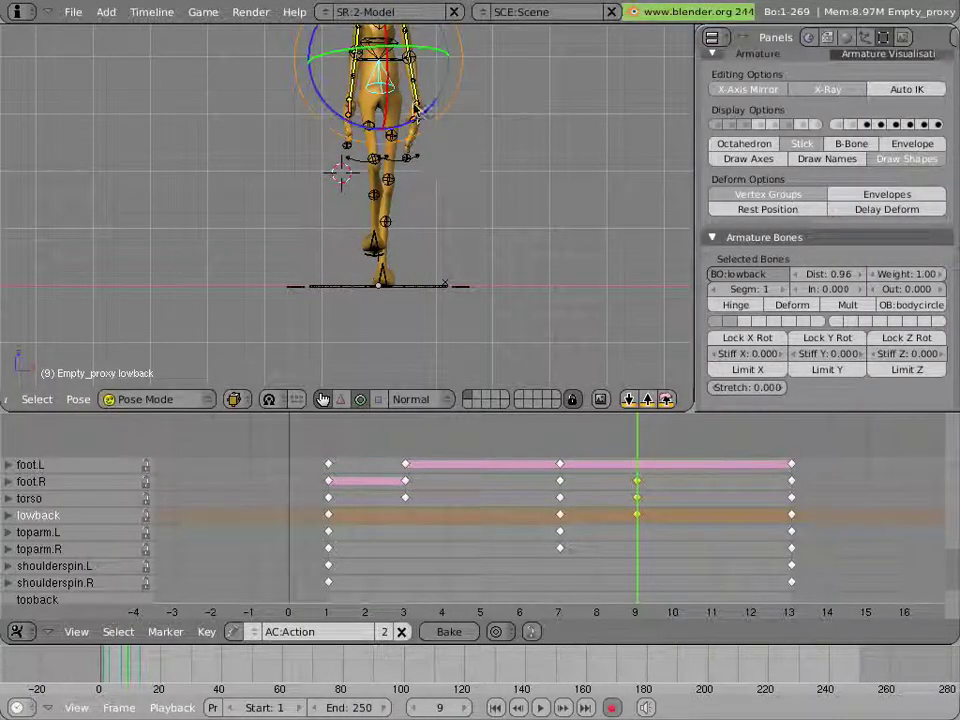
key(r)
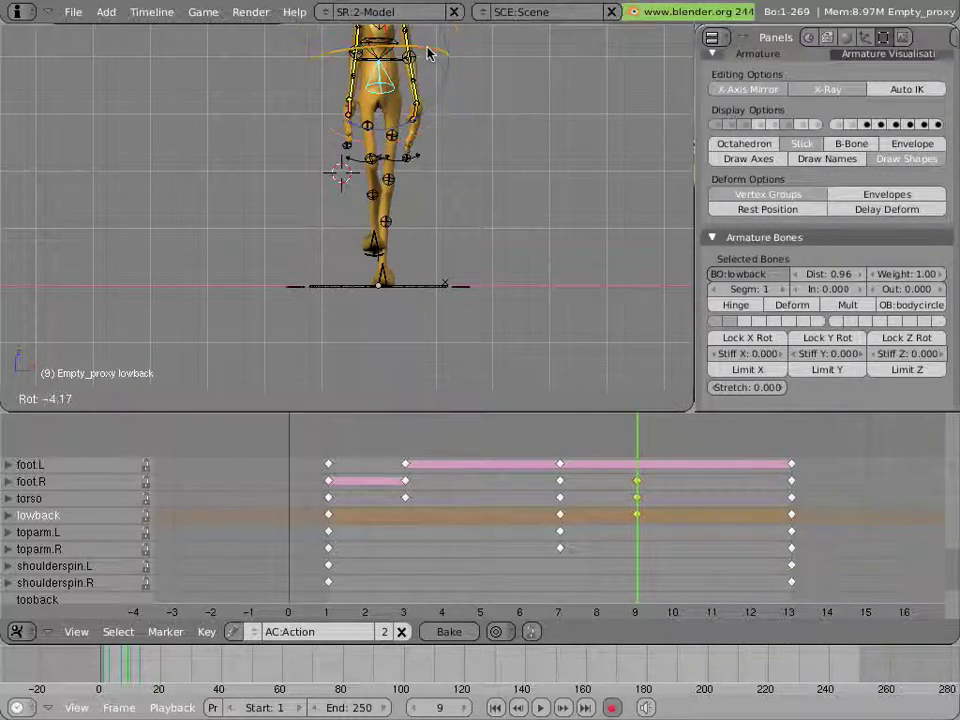
click(427, 54)
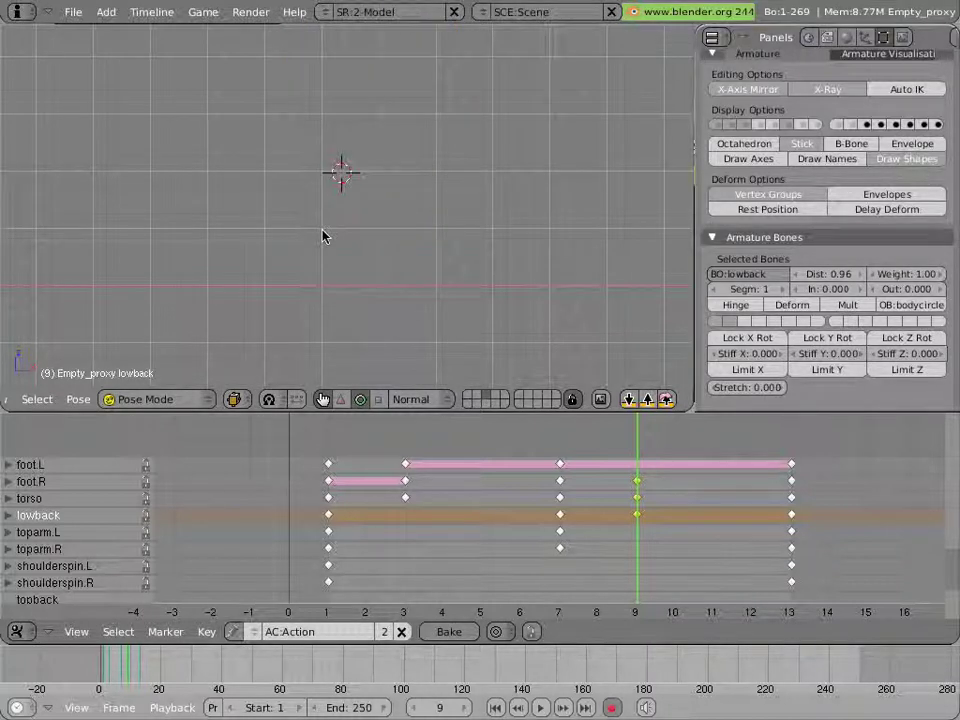
- Return to frame 3 in side view and move the right hand bone further forward and up
key(KP_3)
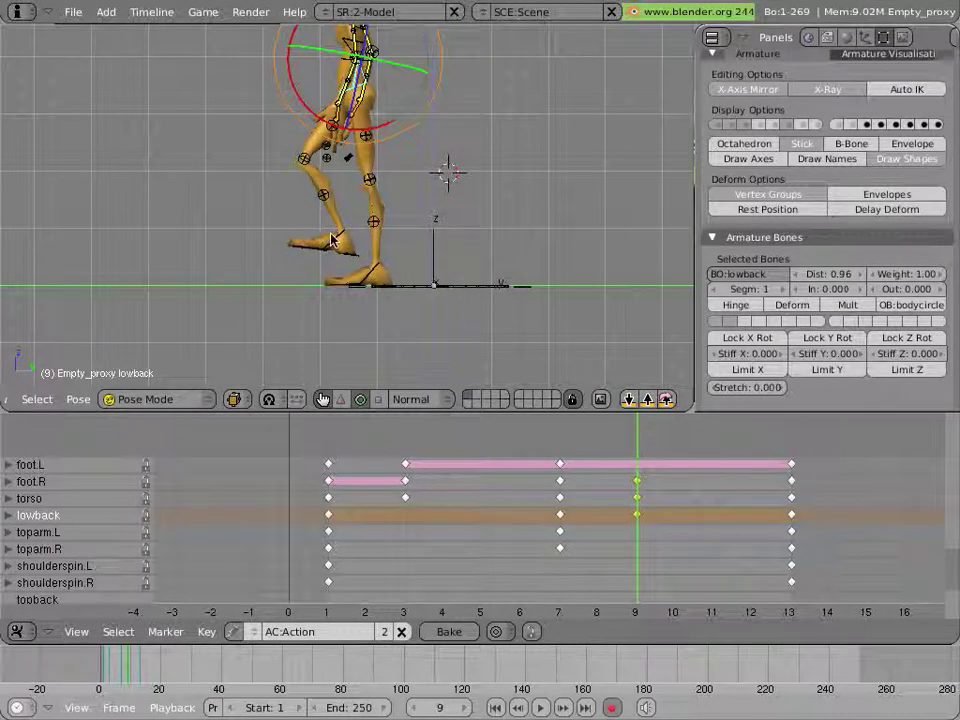
mouse_move(407, 423)
mouse_down()
mouse_move(407, 437)
mouse_move(339, 428)
mouse_move(418, 437)
mouse_up()
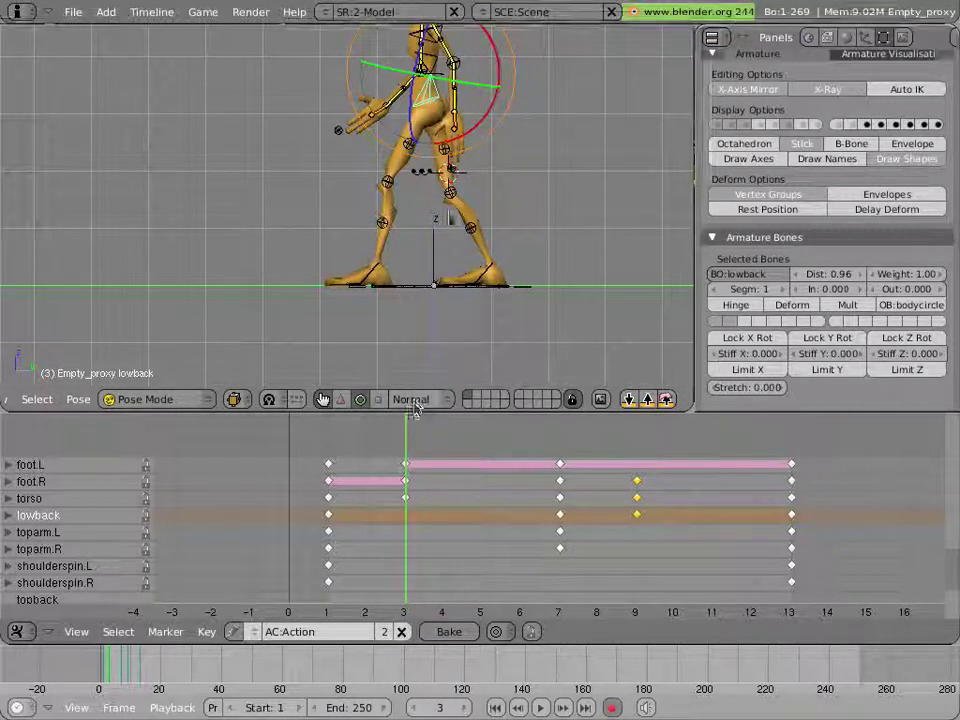
right_click(383, 113)
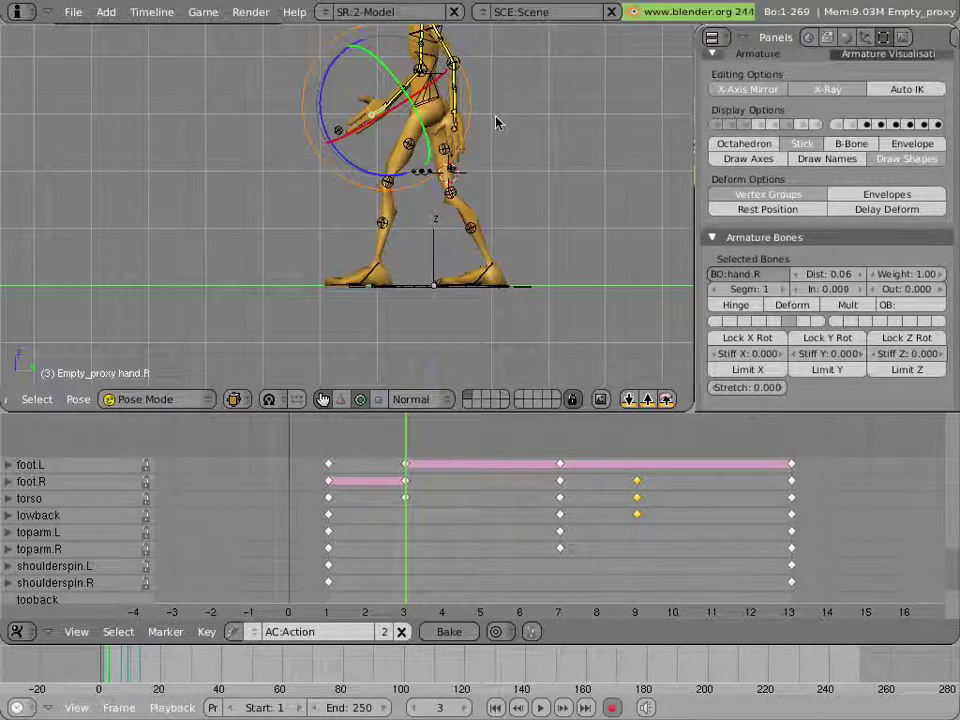
key(g)
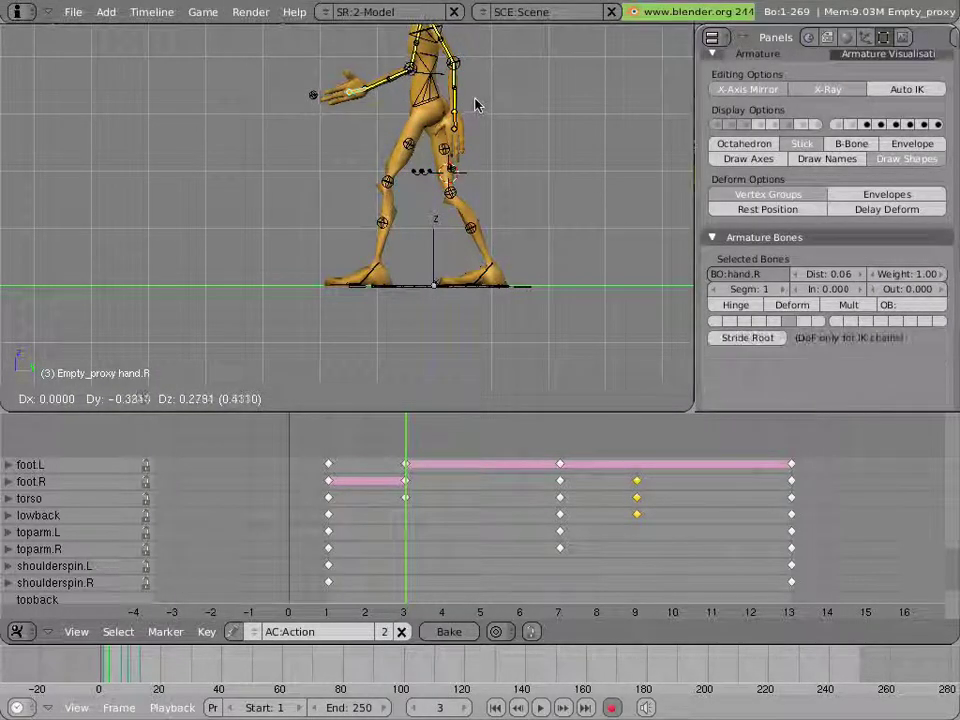
click(474, 106)
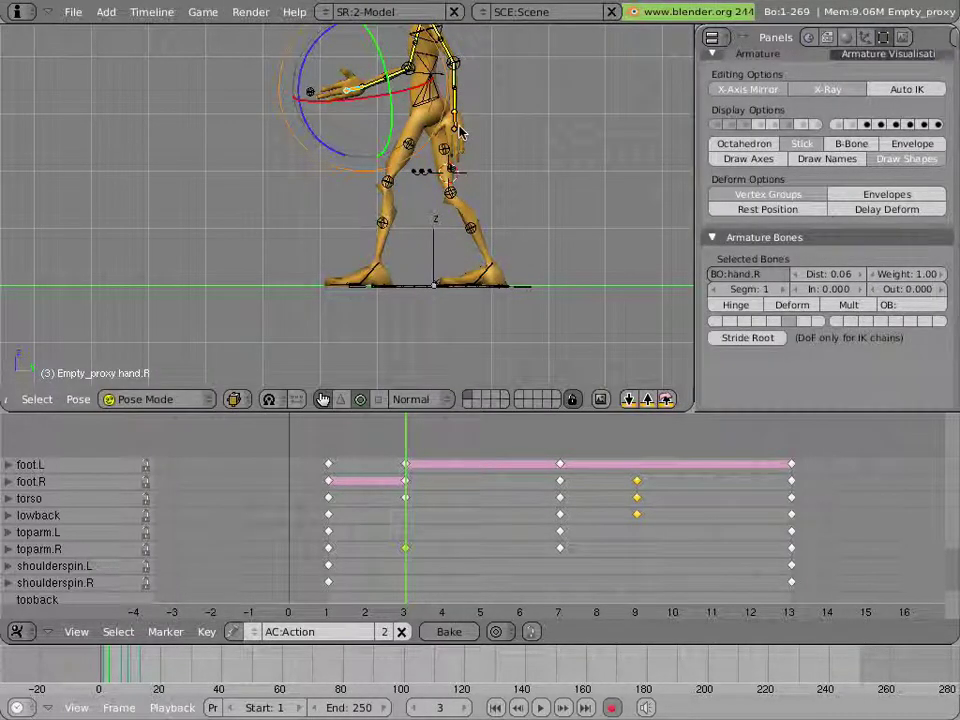
- Move the left hand bone further backward at frame 3 and return to frame 1 to compare the poses
right_click(459, 129)
key(g)
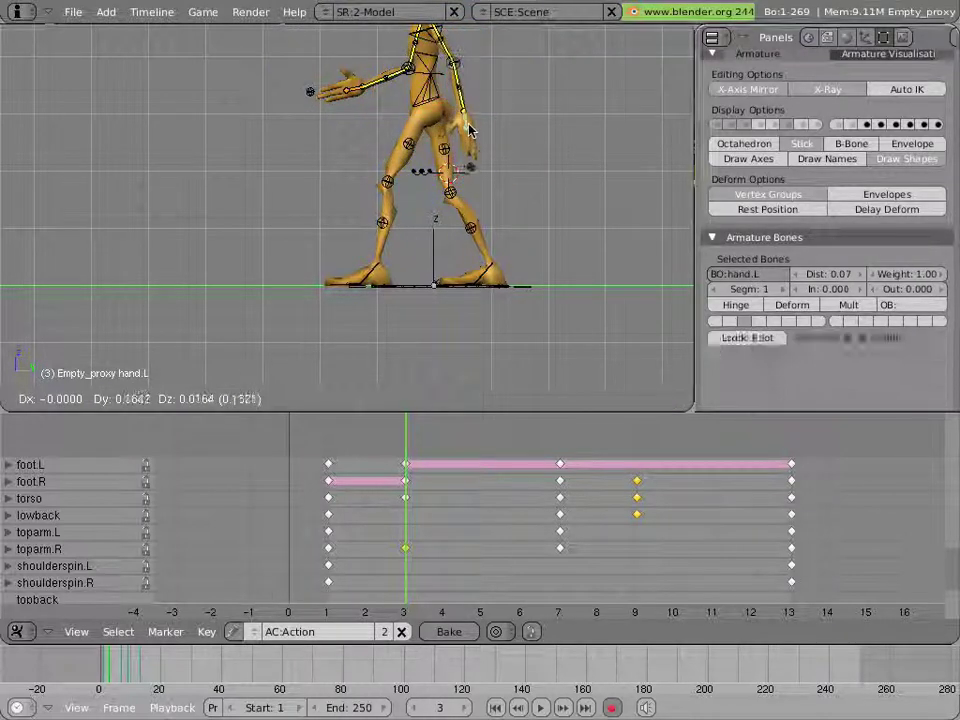
click(482, 125)
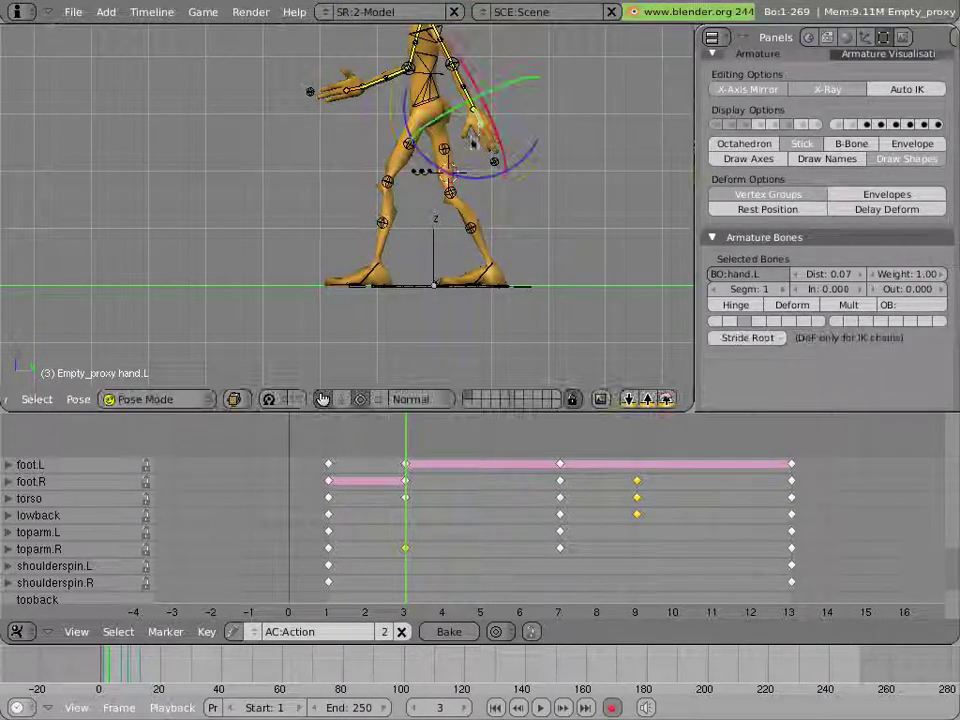
key(shift+Left)
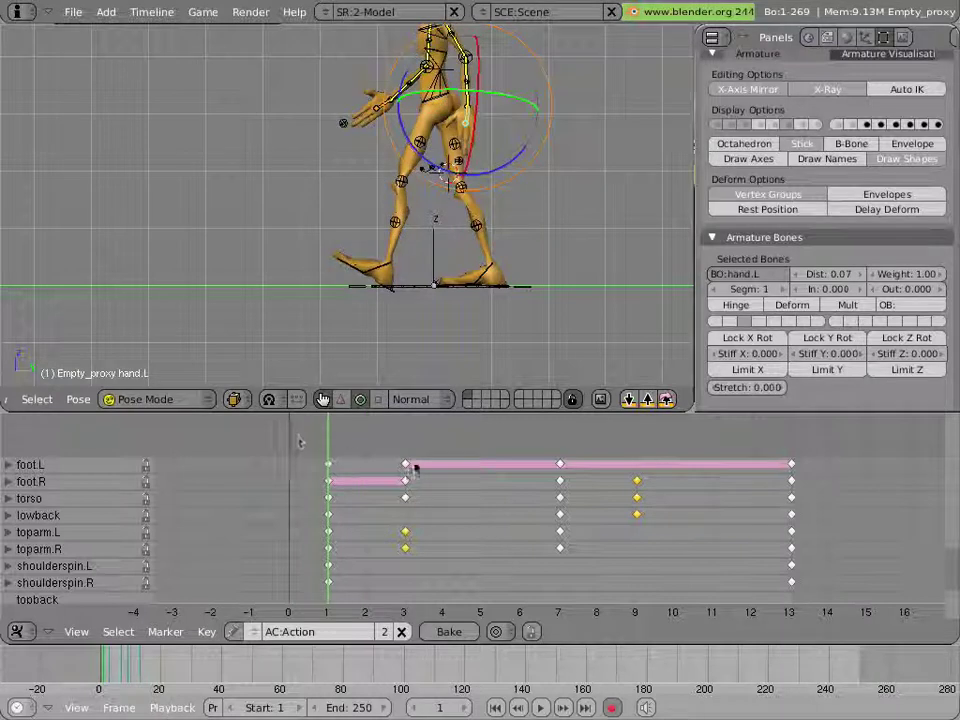
- Play back the walk animation from frame 1 in side view with the whole figure visible
key(alt+a)
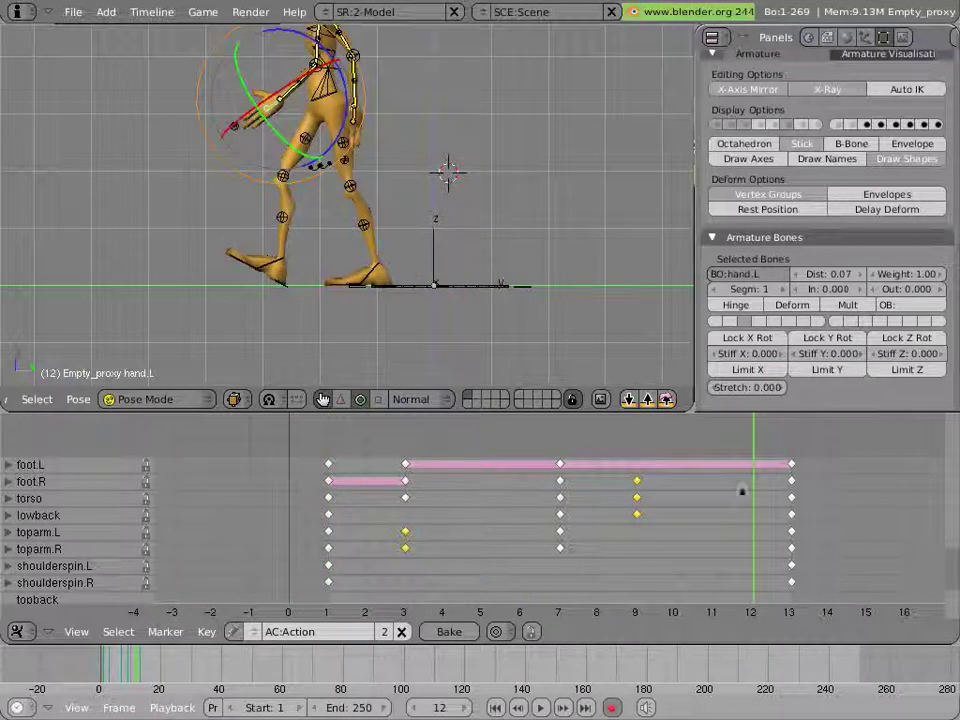
key(Escape)
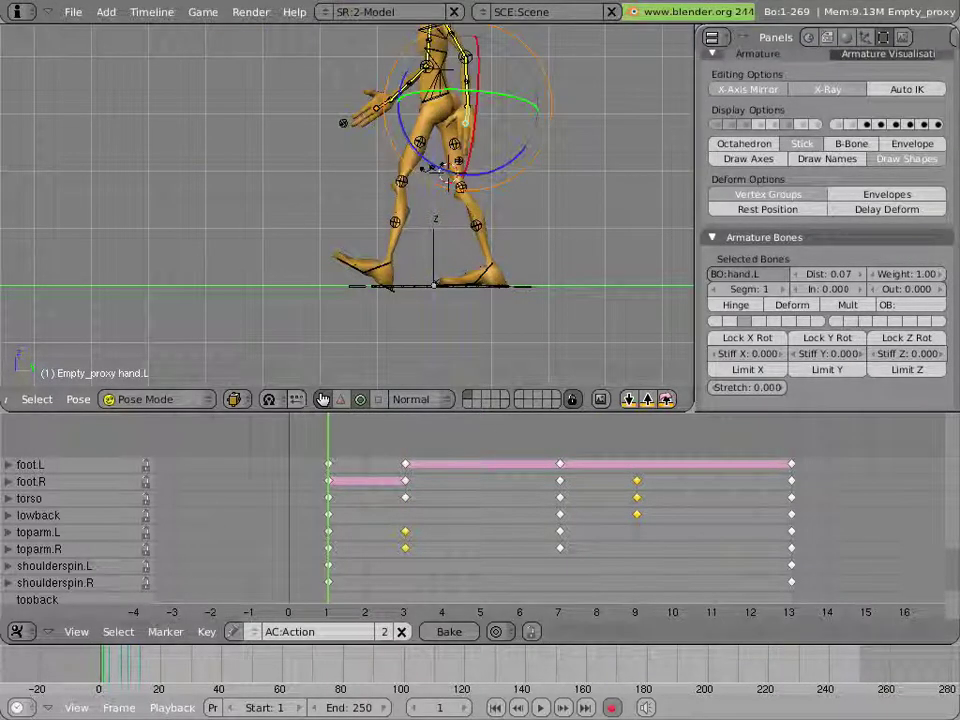
scroll(372, 183, down, 2)
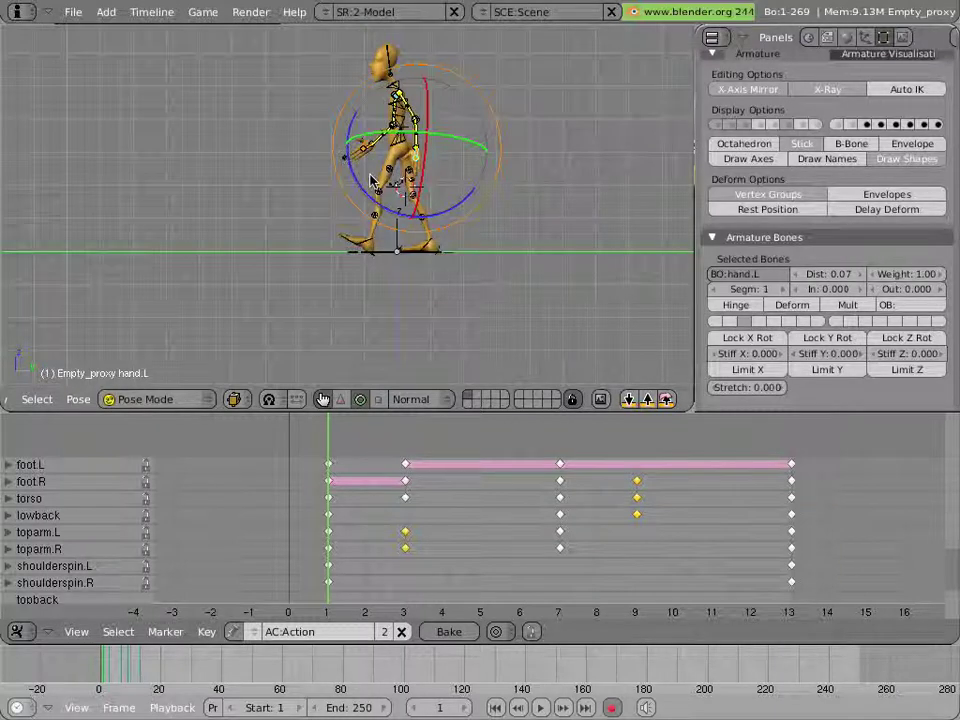
key(alt+a)
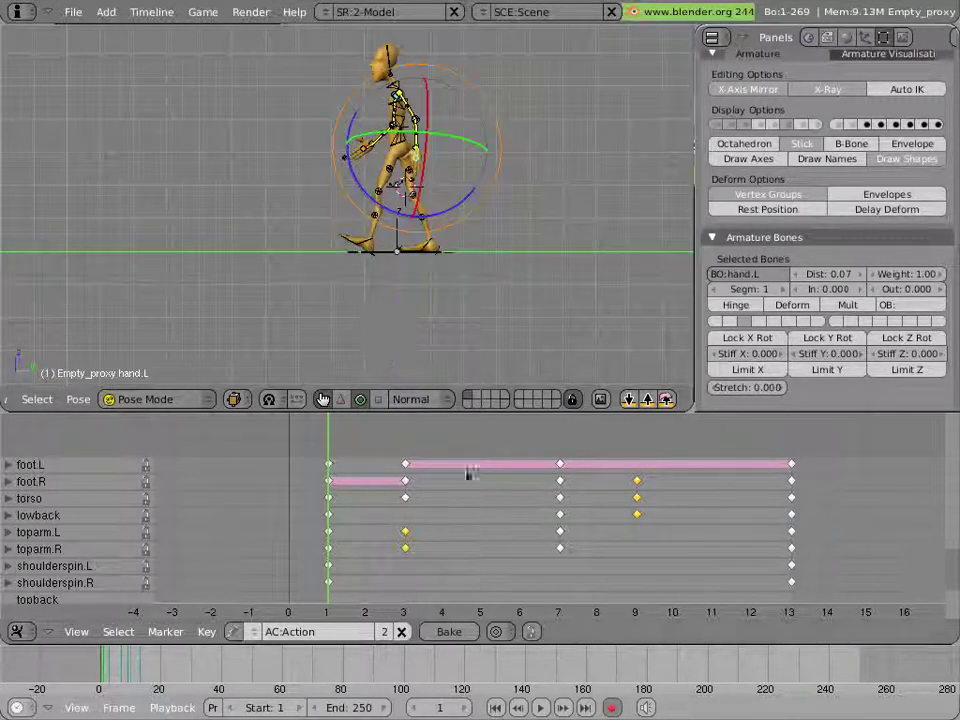
- Go to the final contact pose at frame 13 and make it the end frame of the animation range
click(776, 500)
click(790, 501)
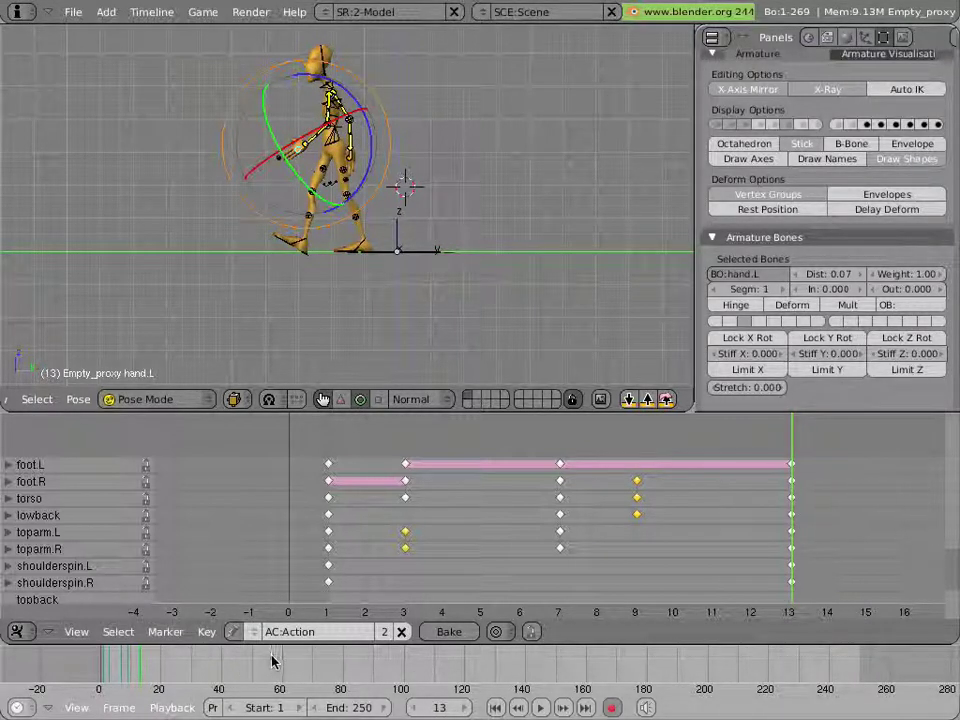
key(e)
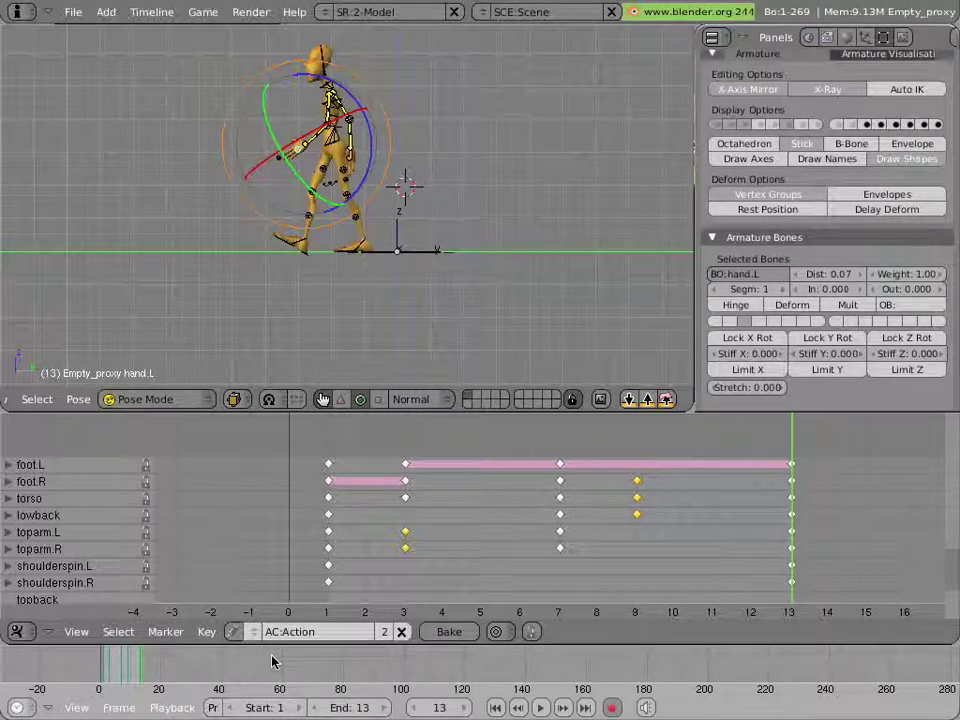
- Return to frame 1 and play the shortened frame range to review the looping walk
drag(548, 490, 268, 470)
key(alt+a)
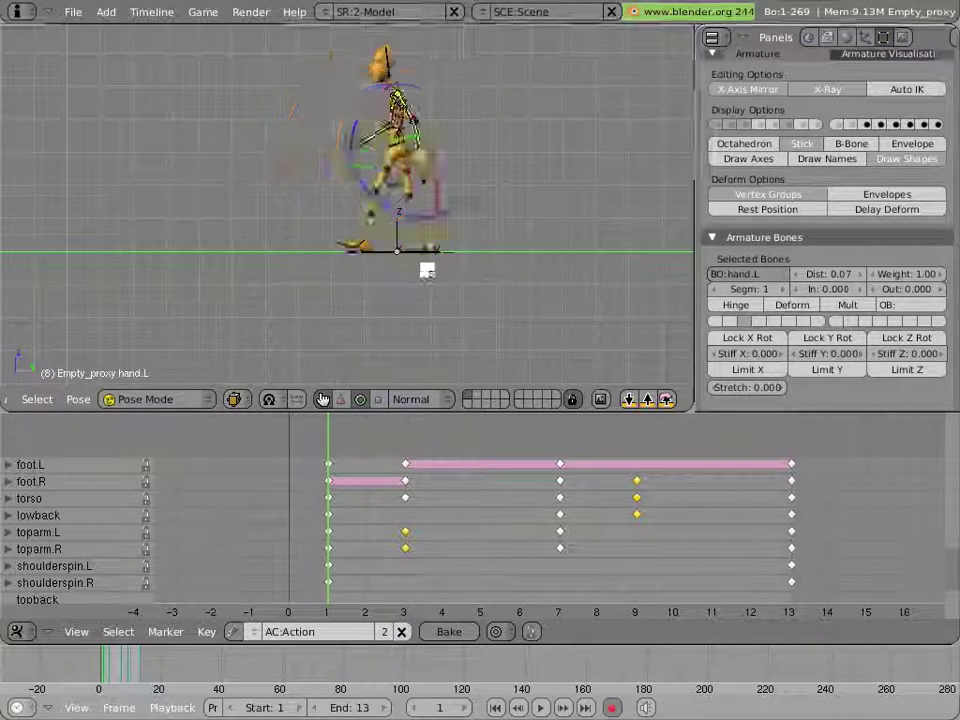
key(Escape)
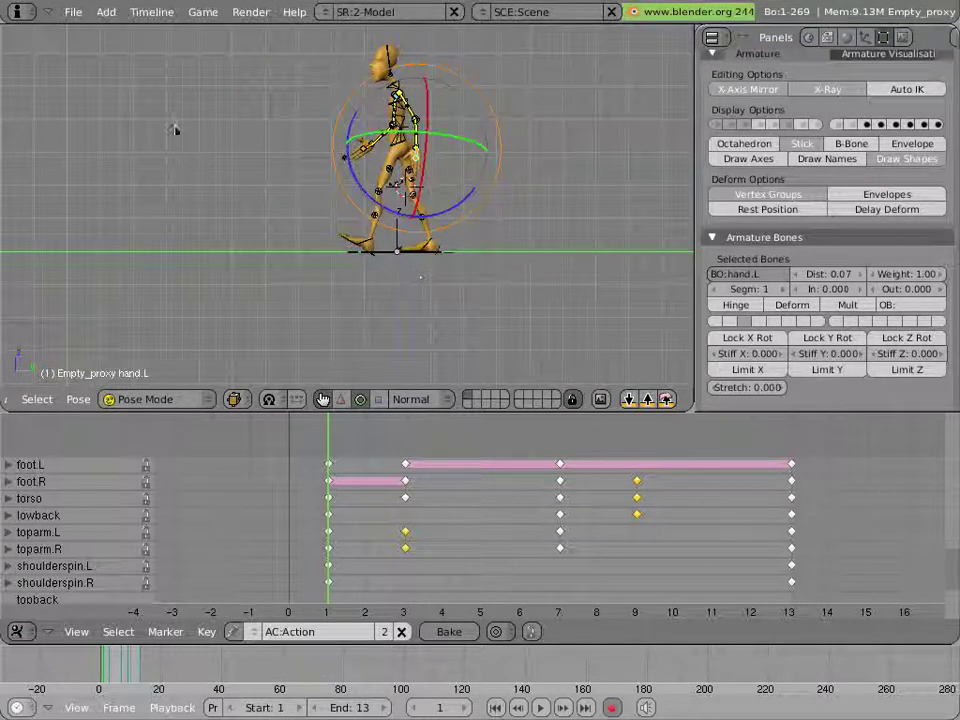
- Save the walk animation over the existing blend file
click(73, 13)
click(89, 112)
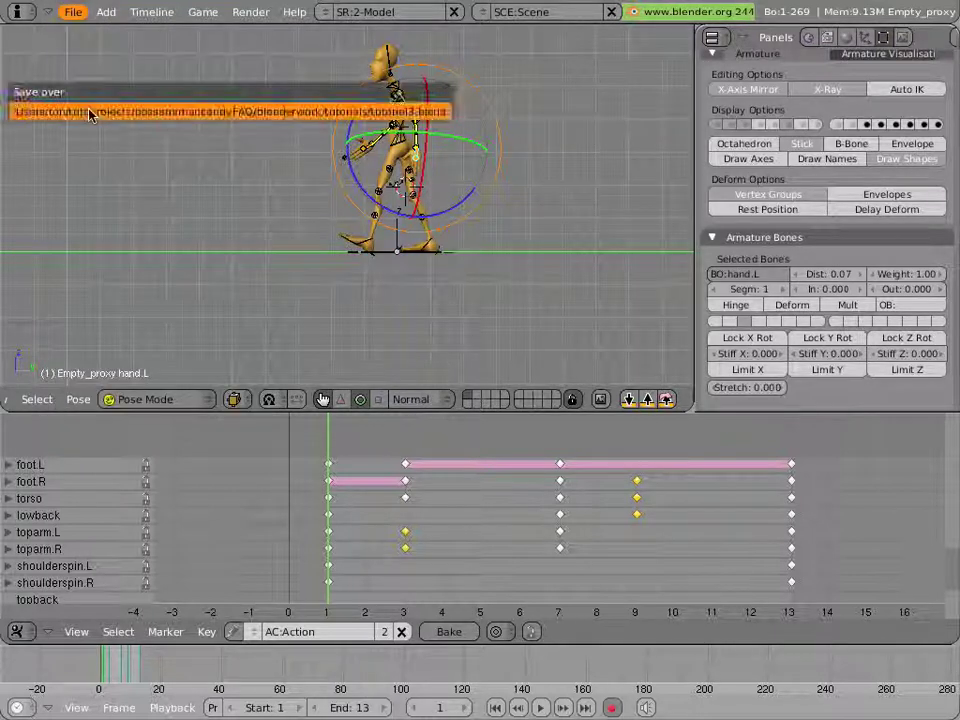